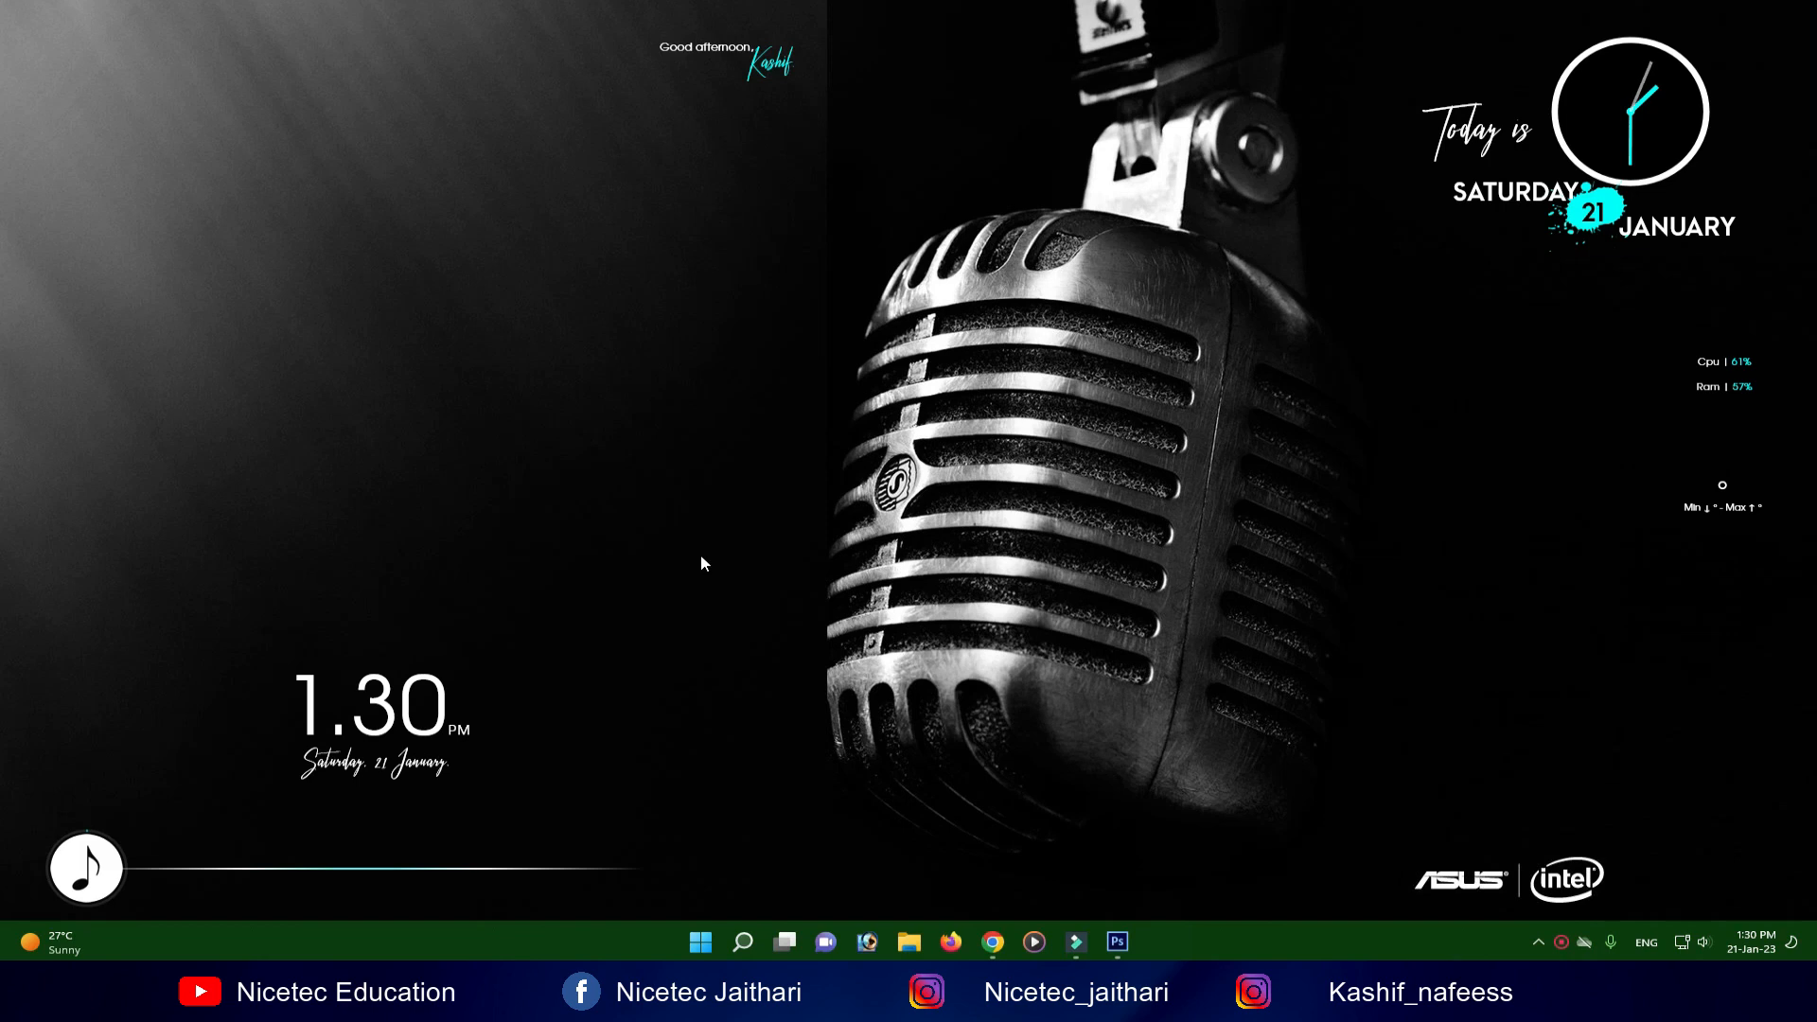
Switch to Photoshop and create a 1280 x 720 pixel document at 300 pixels/inch, RGB Color 8 bit, with a white background.
{"action": "left_click", "coordinate": [1120, 941]}
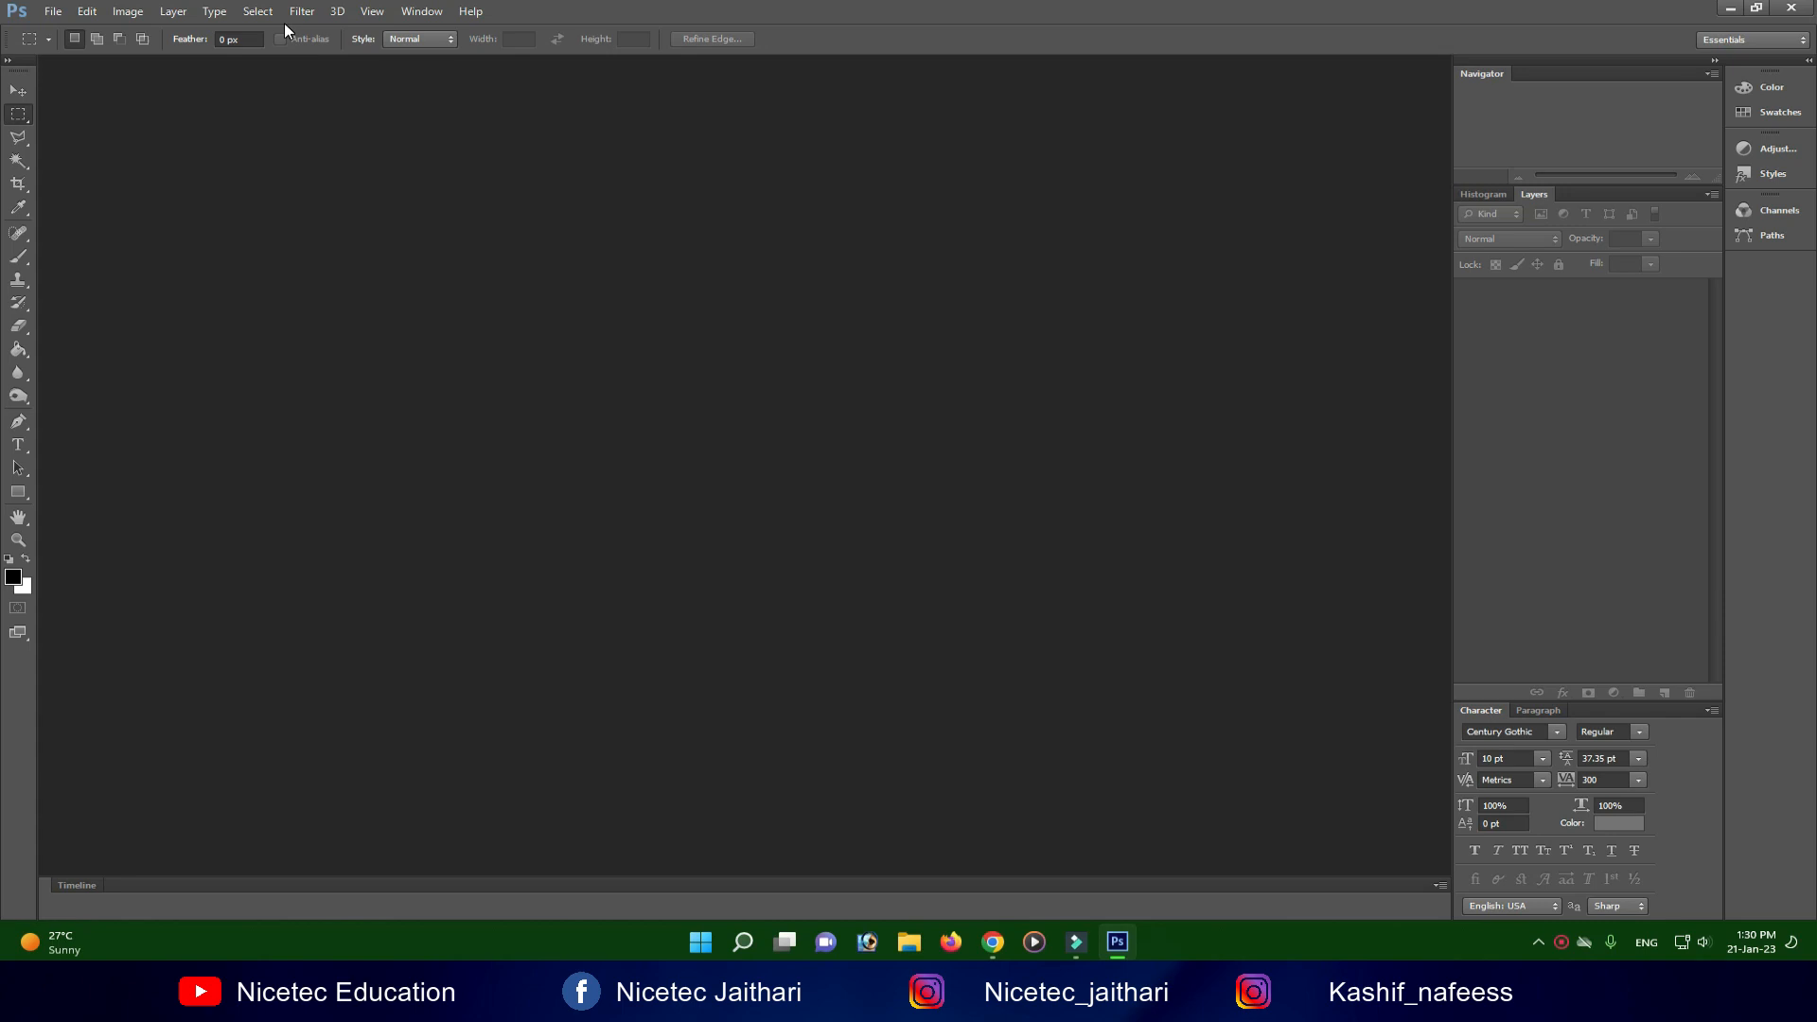
{"action": "left_click", "coordinate": [376, 15]}
{"action": "left_click", "coordinate": [772, 571]}
{"action": "left_click", "coordinate": [49, 12]}
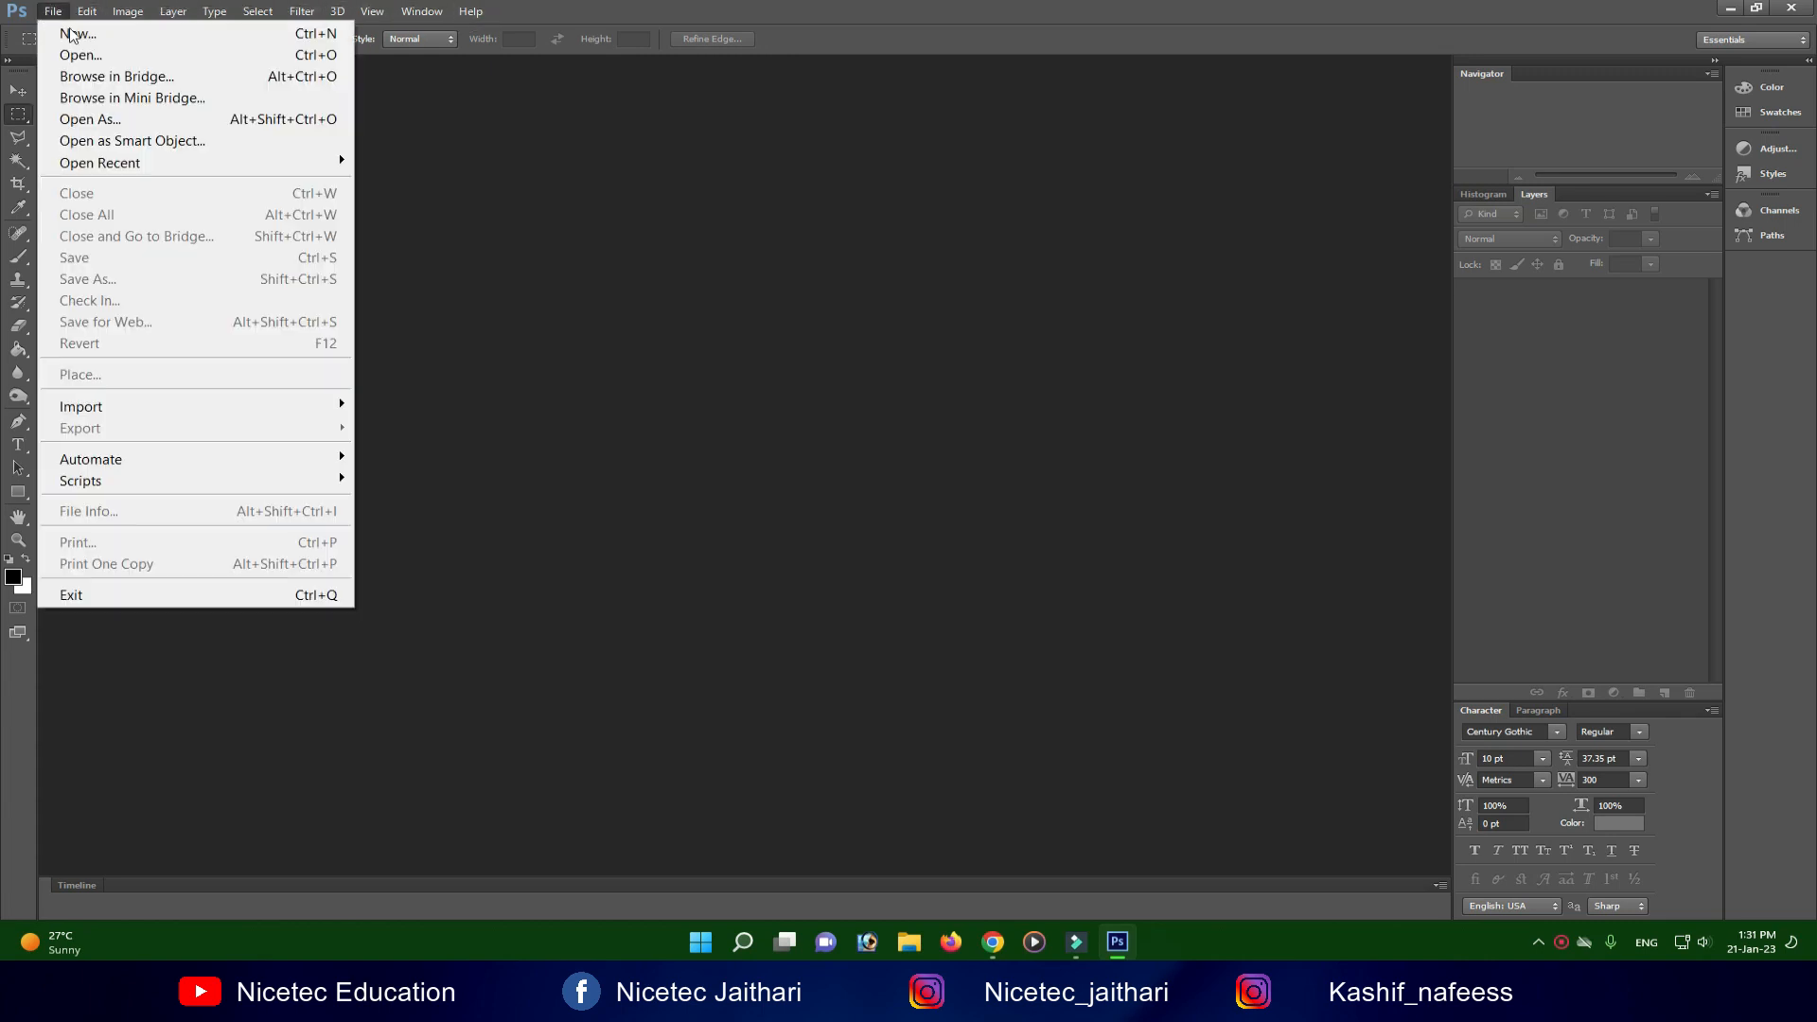
{"action": "left_click", "coordinate": [77, 33]}
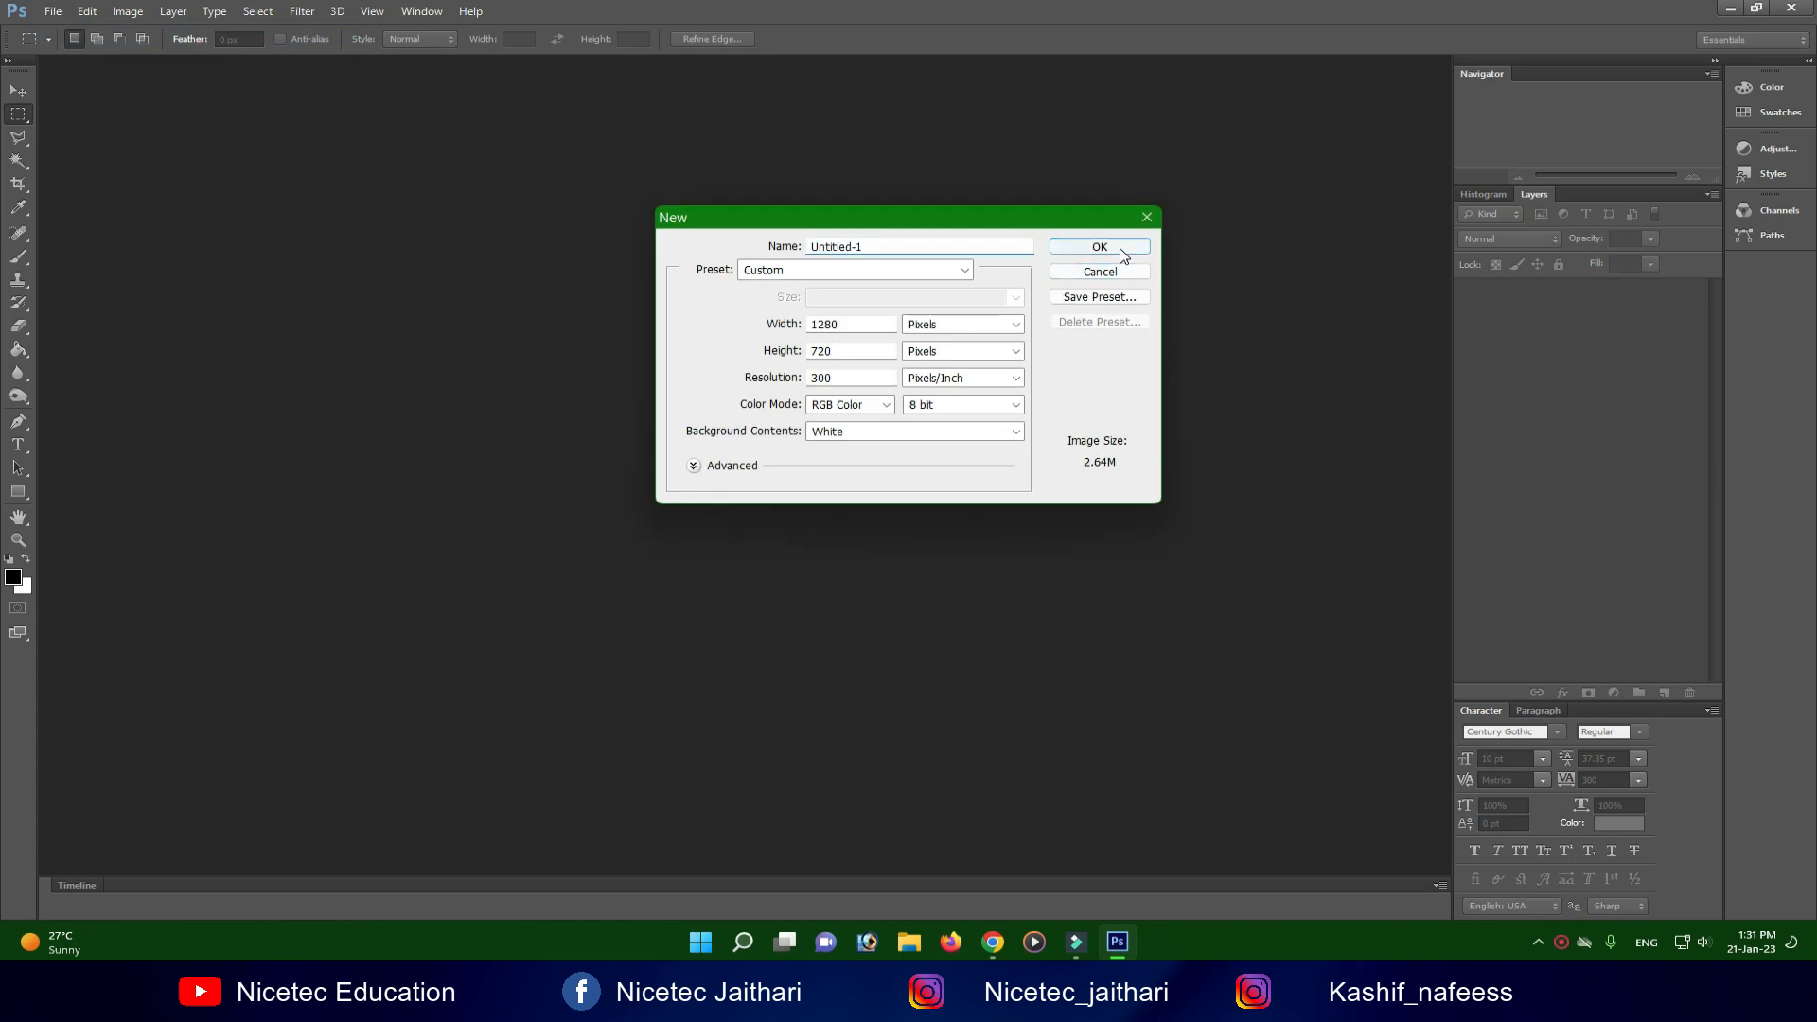
{"action": "left_click", "coordinate": [1102, 248]}
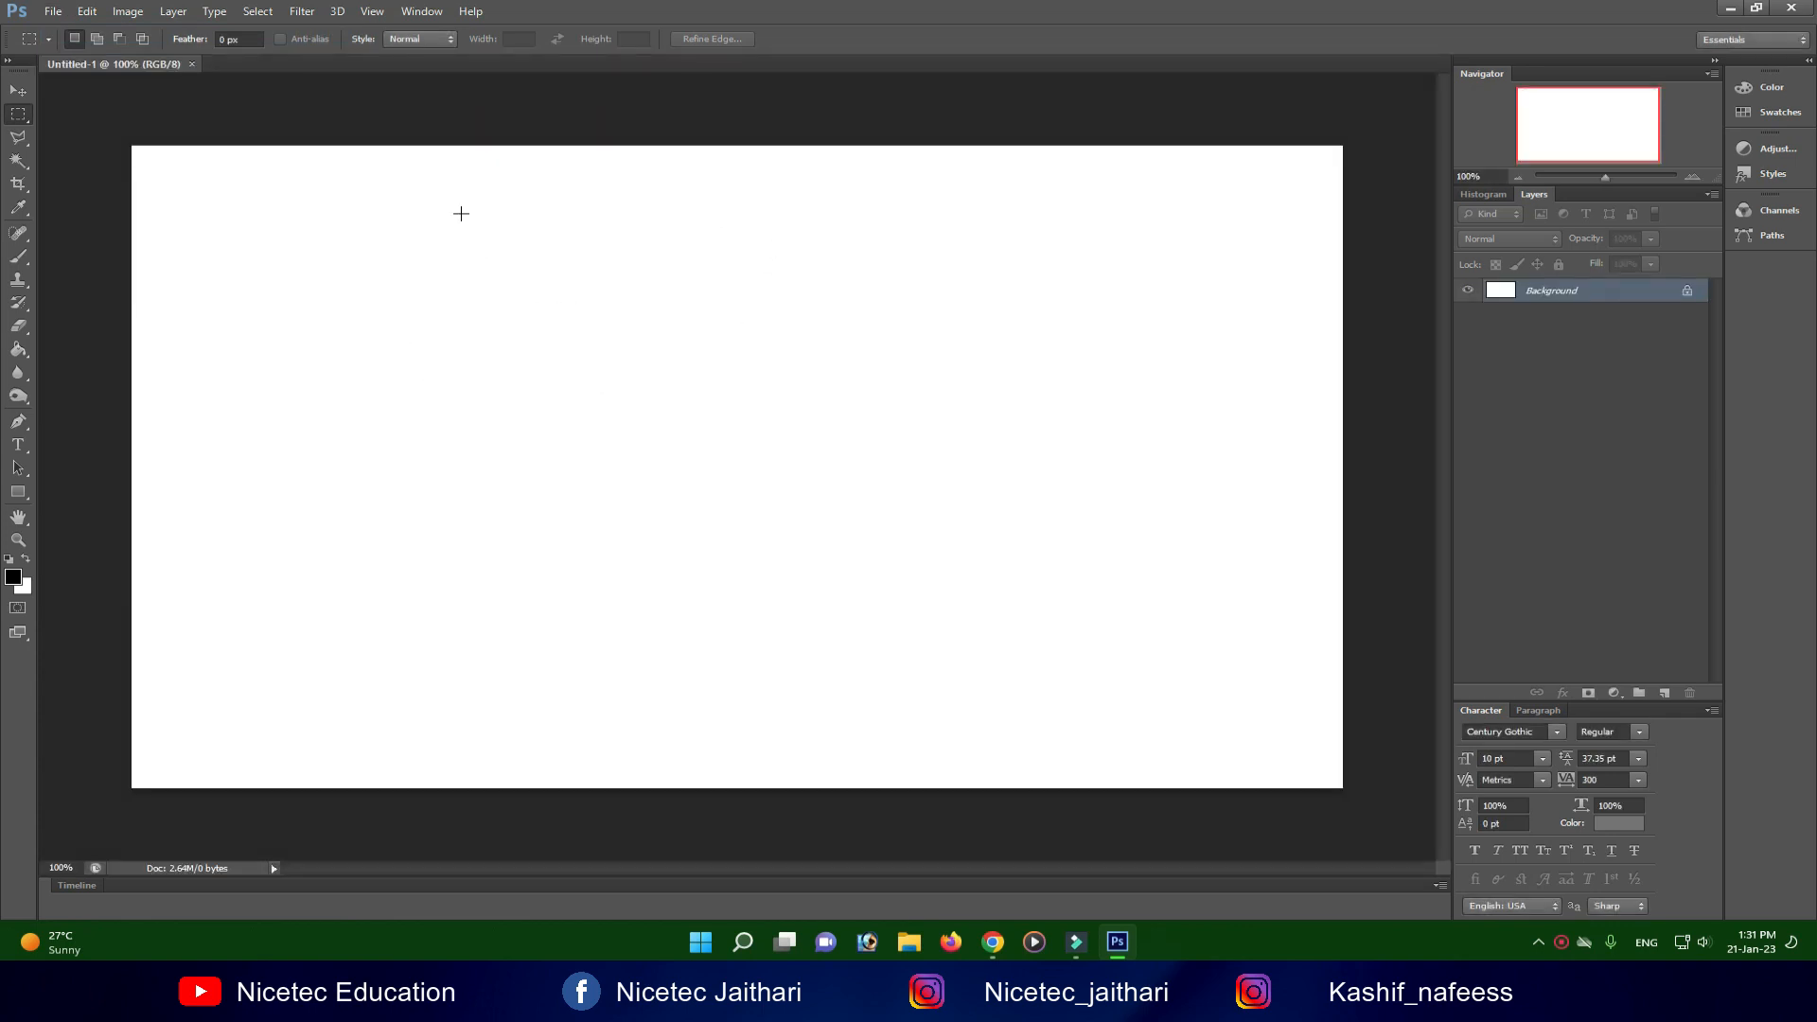
Fit the whole blank canvas on screen.
{"action": "left_click", "coordinate": [375, 13]}
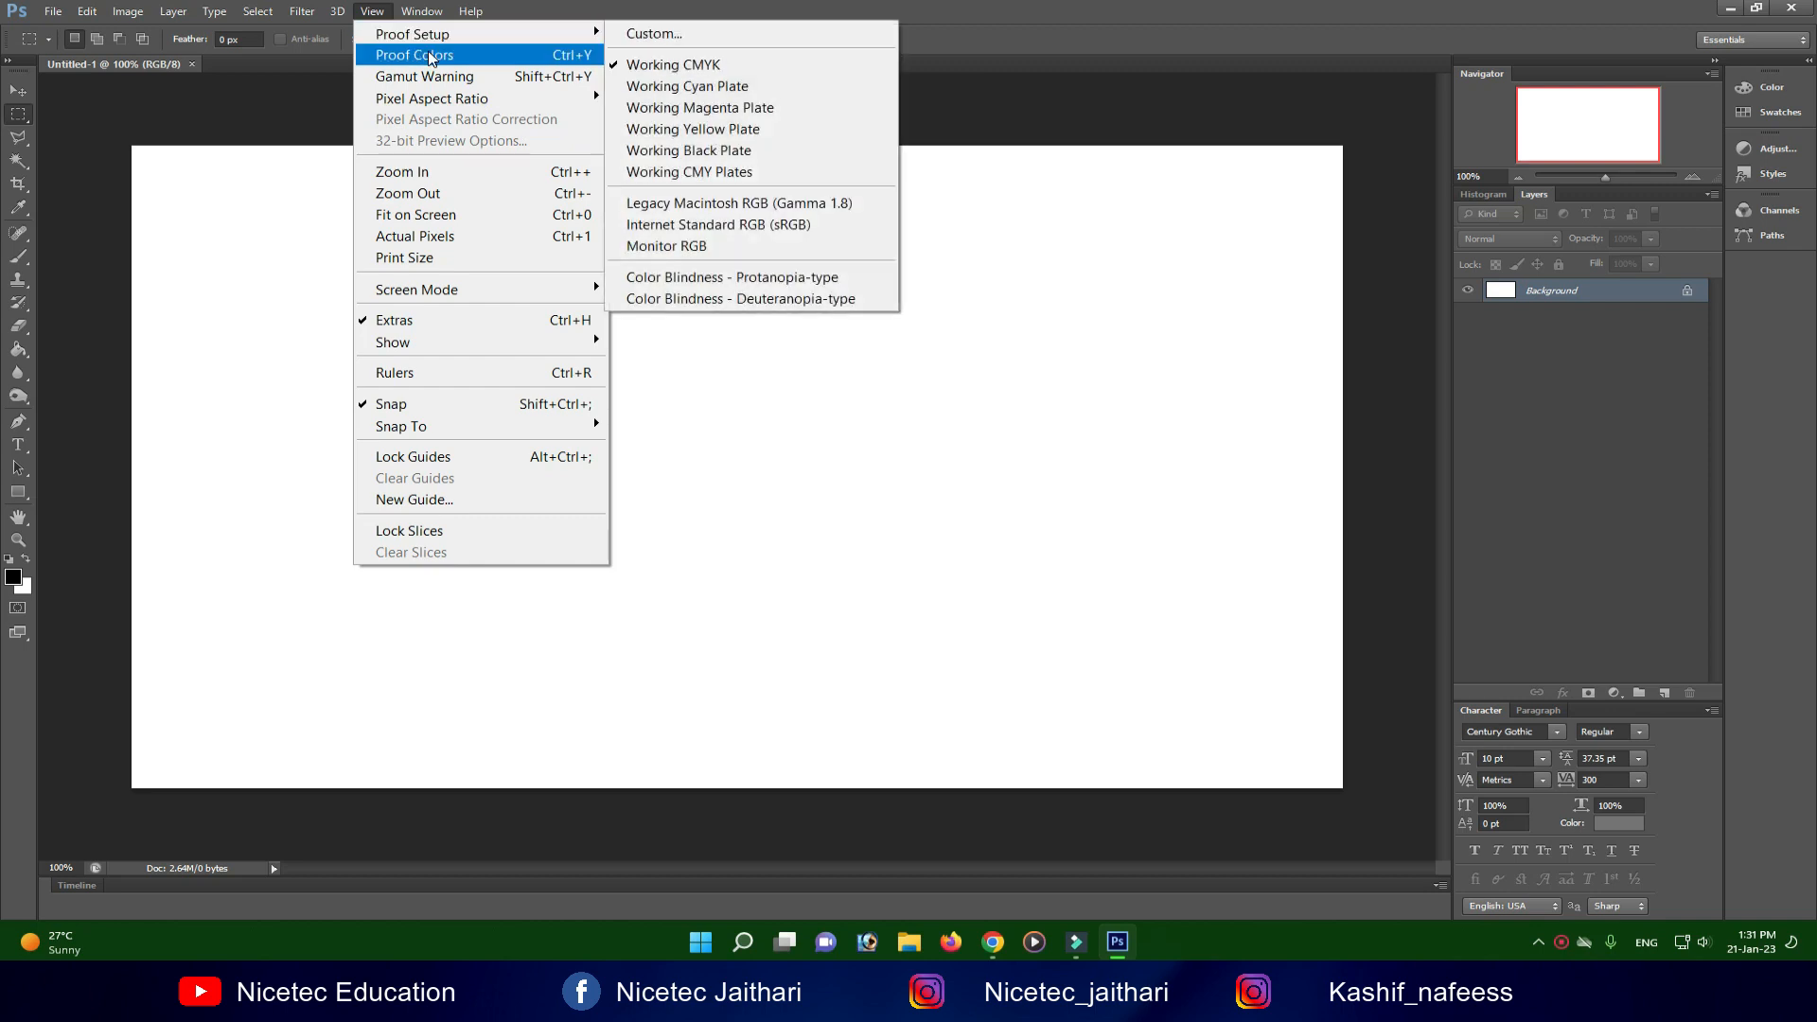
{"action": "mouse_move", "coordinate": [432, 95]}
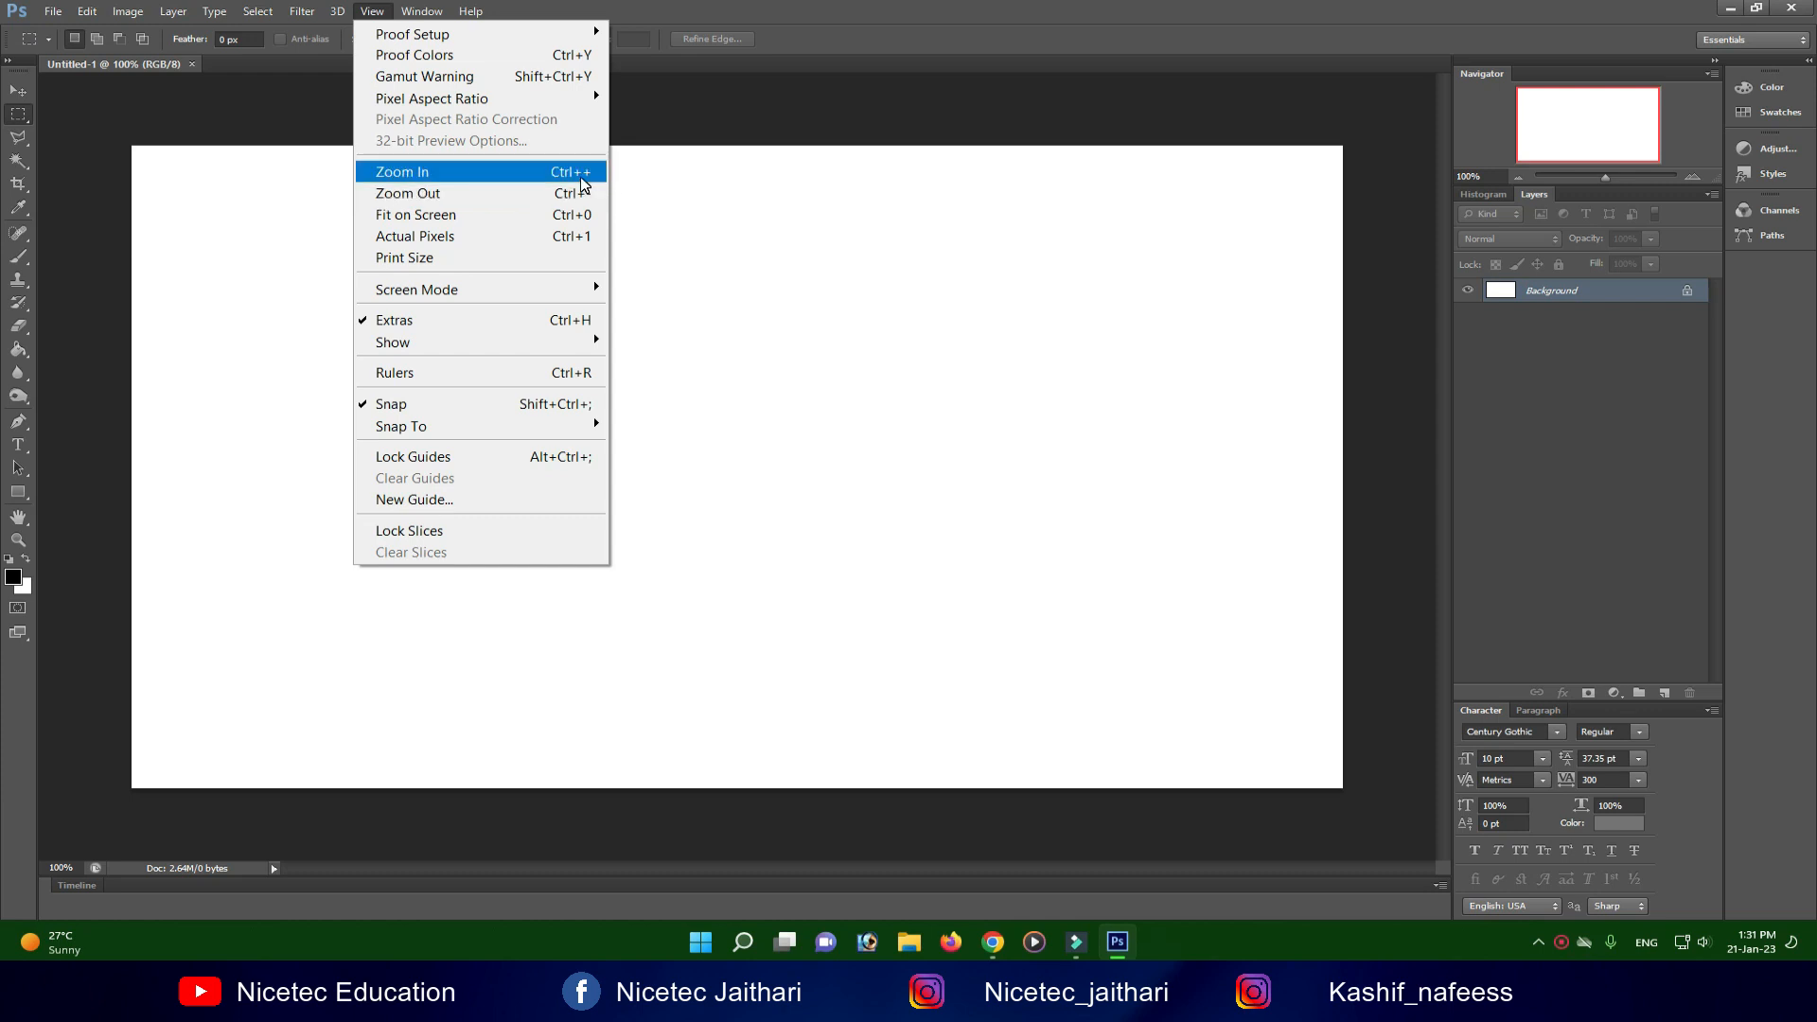
{"action": "left_click", "coordinate": [446, 216]}
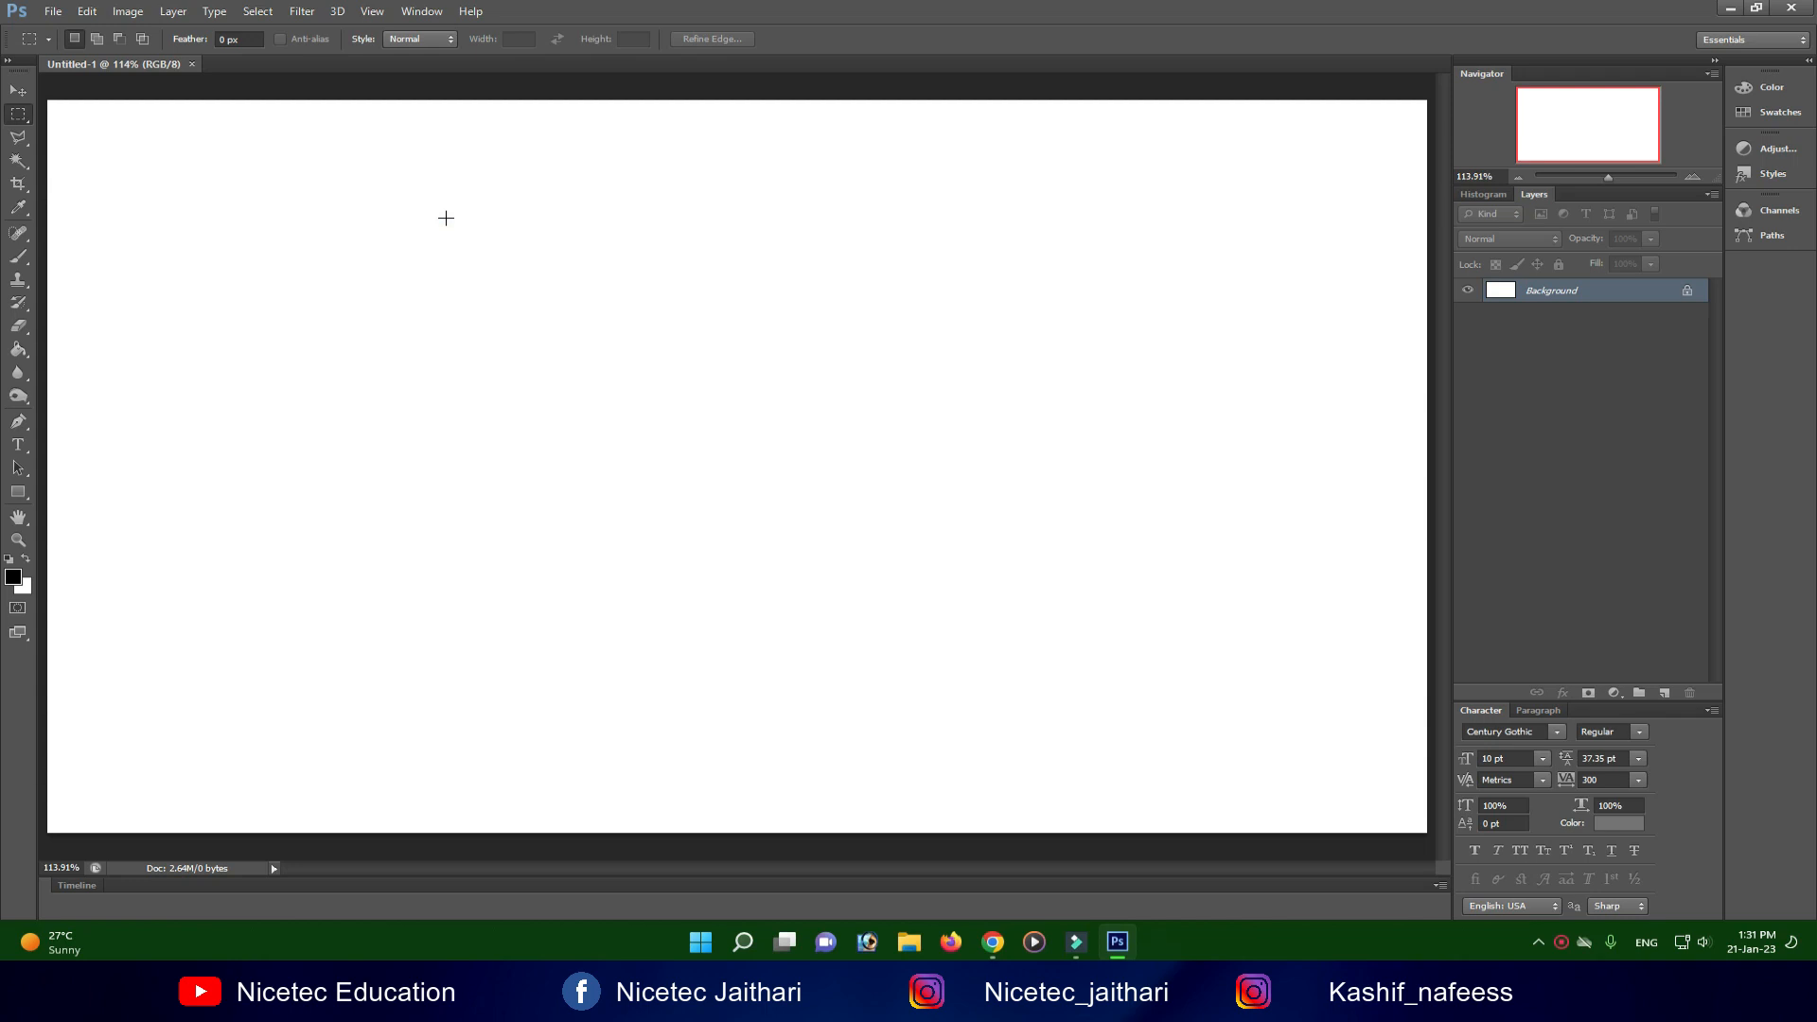
View the canvas at actual pixels and at print size, ending with it fitted on screen again.
{"action": "left_click", "coordinate": [371, 11]}
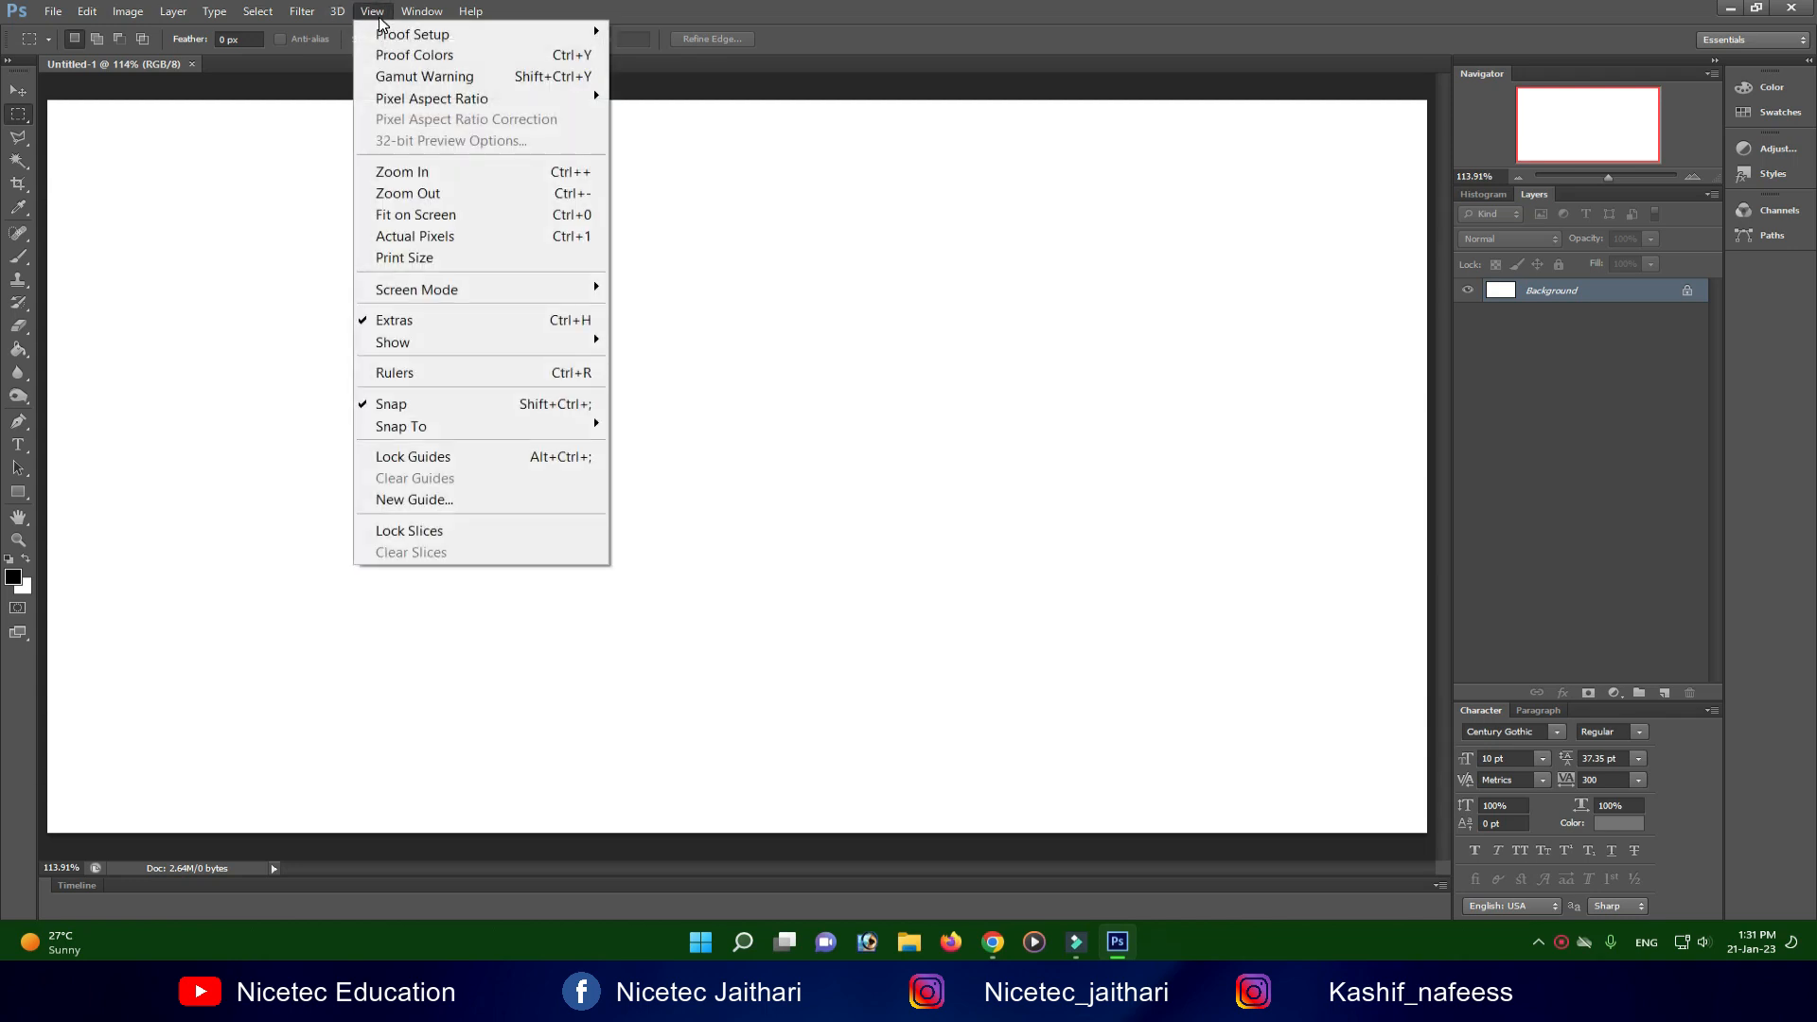
{"action": "left_click", "coordinate": [401, 238]}
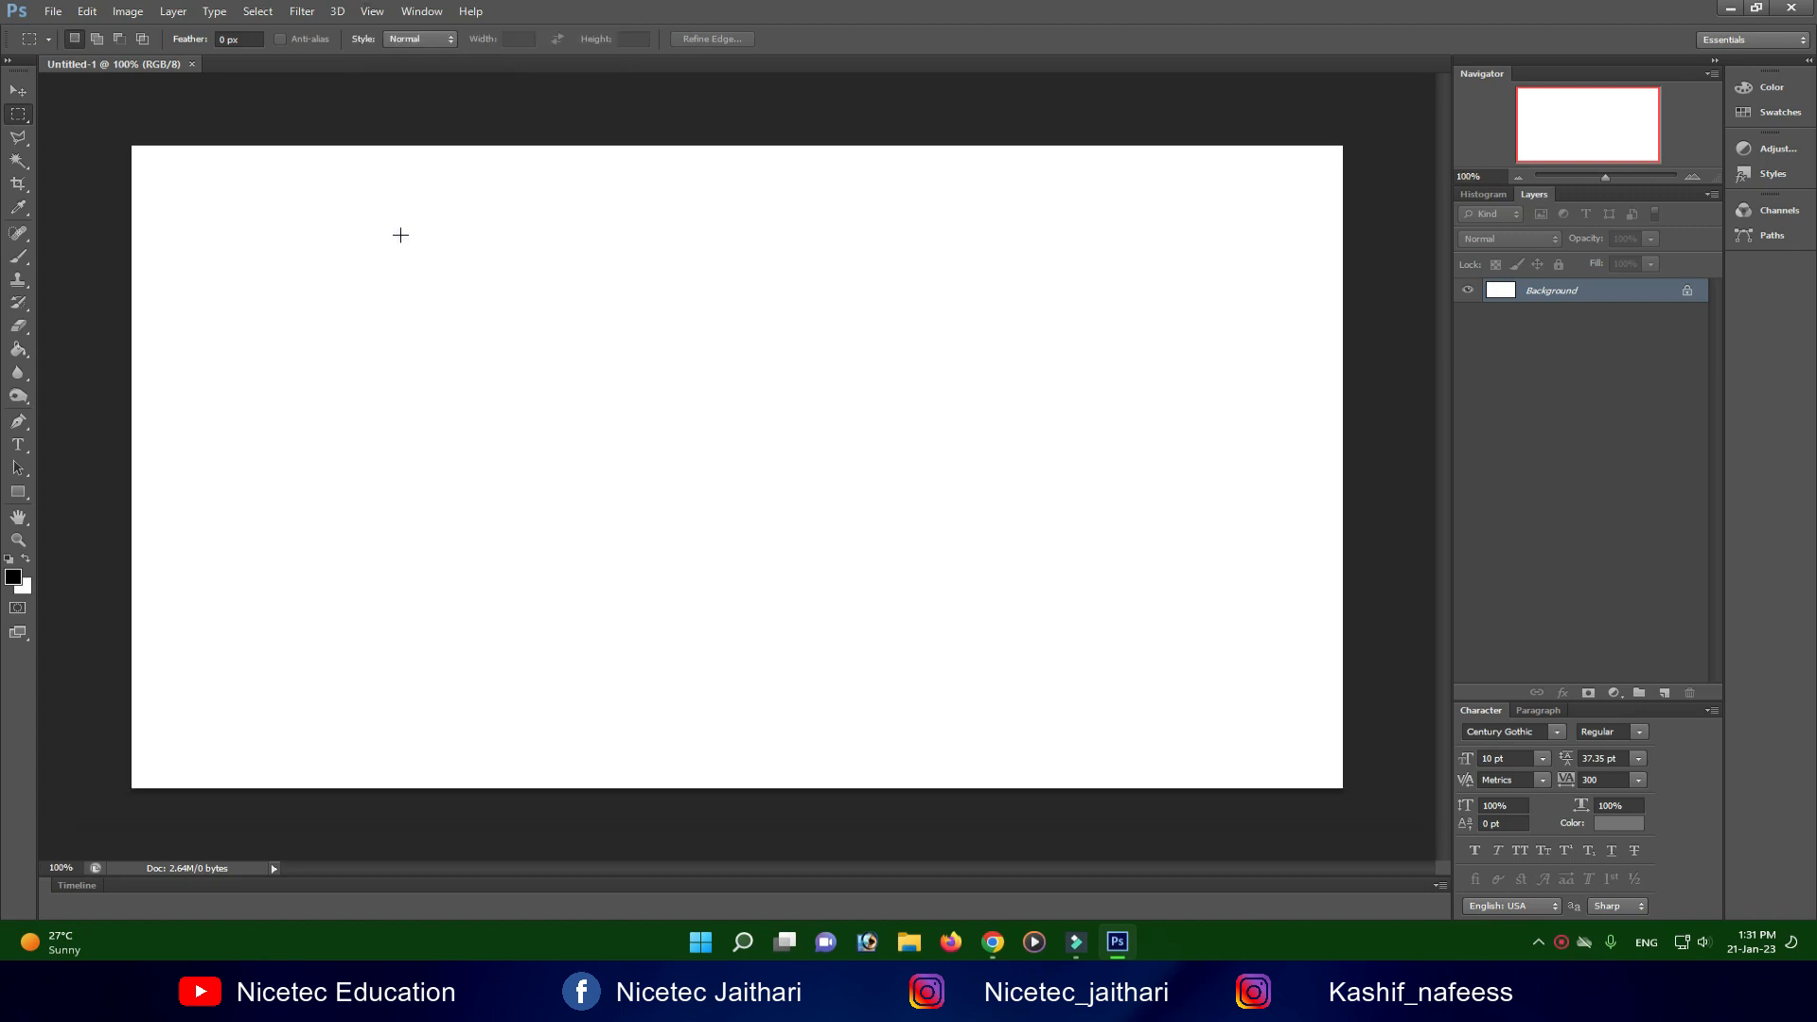
{"action": "left_click", "coordinate": [371, 11]}
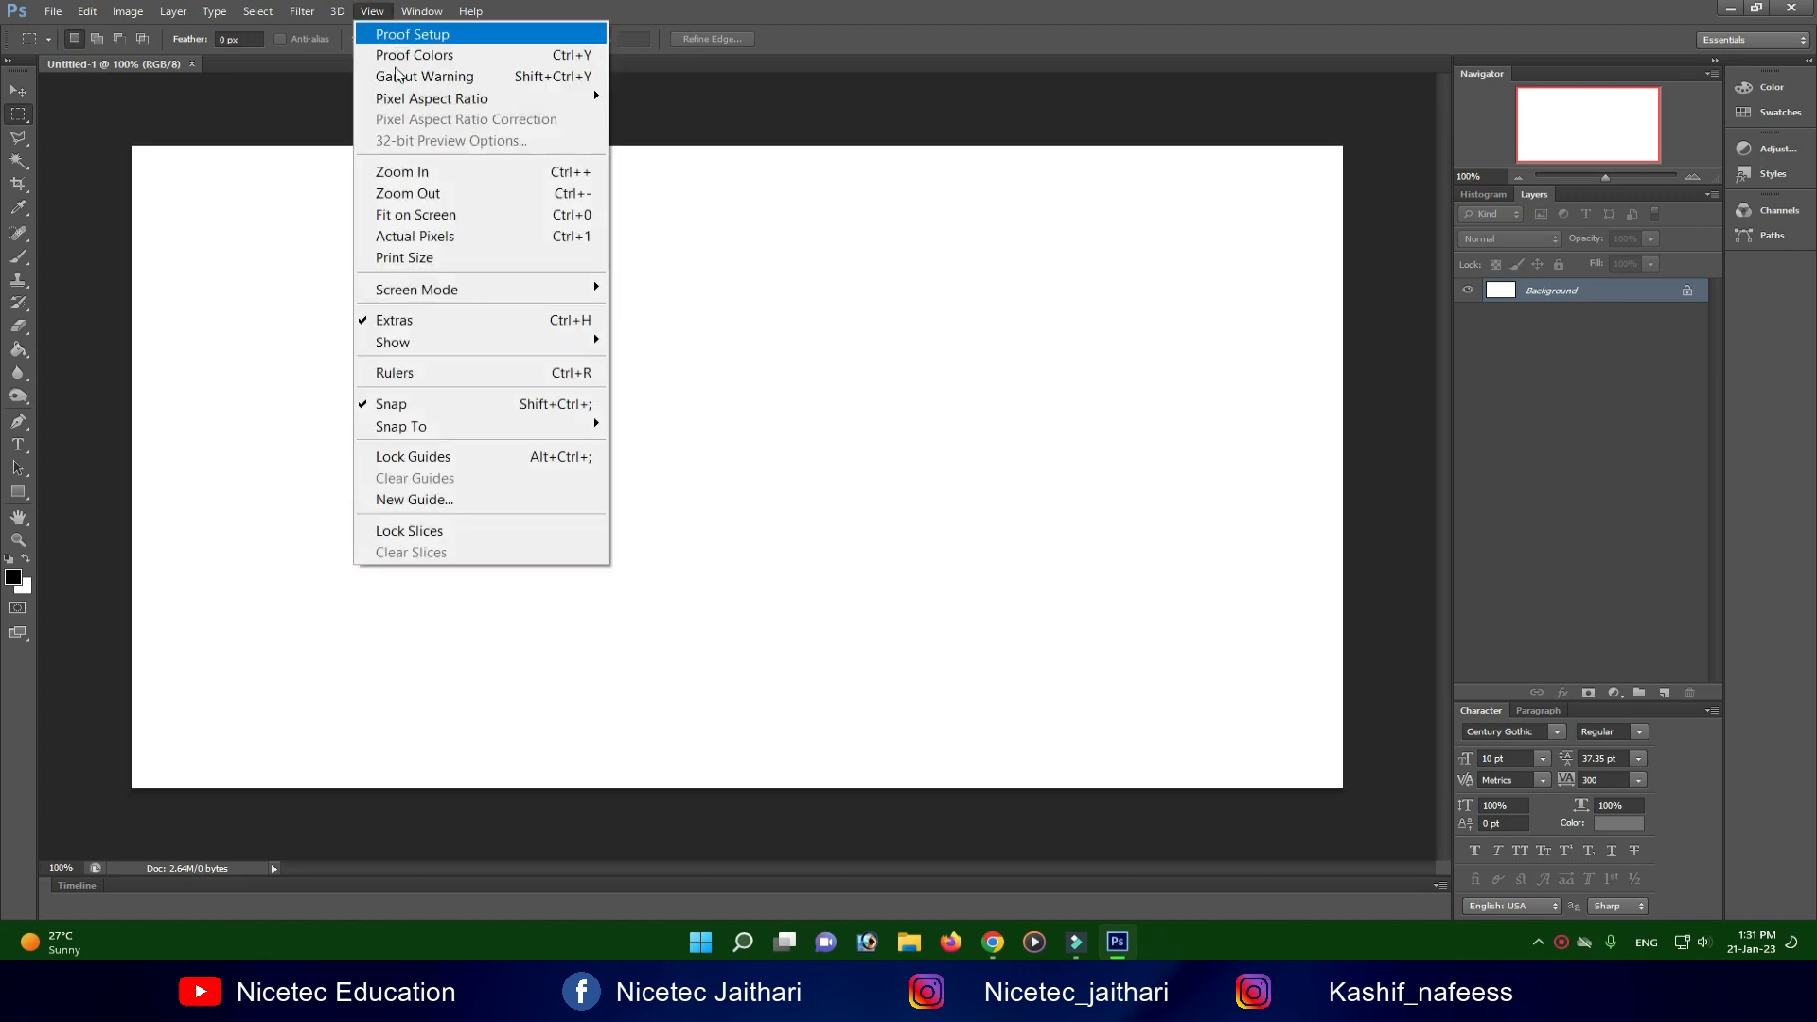
{"action": "left_click", "coordinate": [417, 259]}
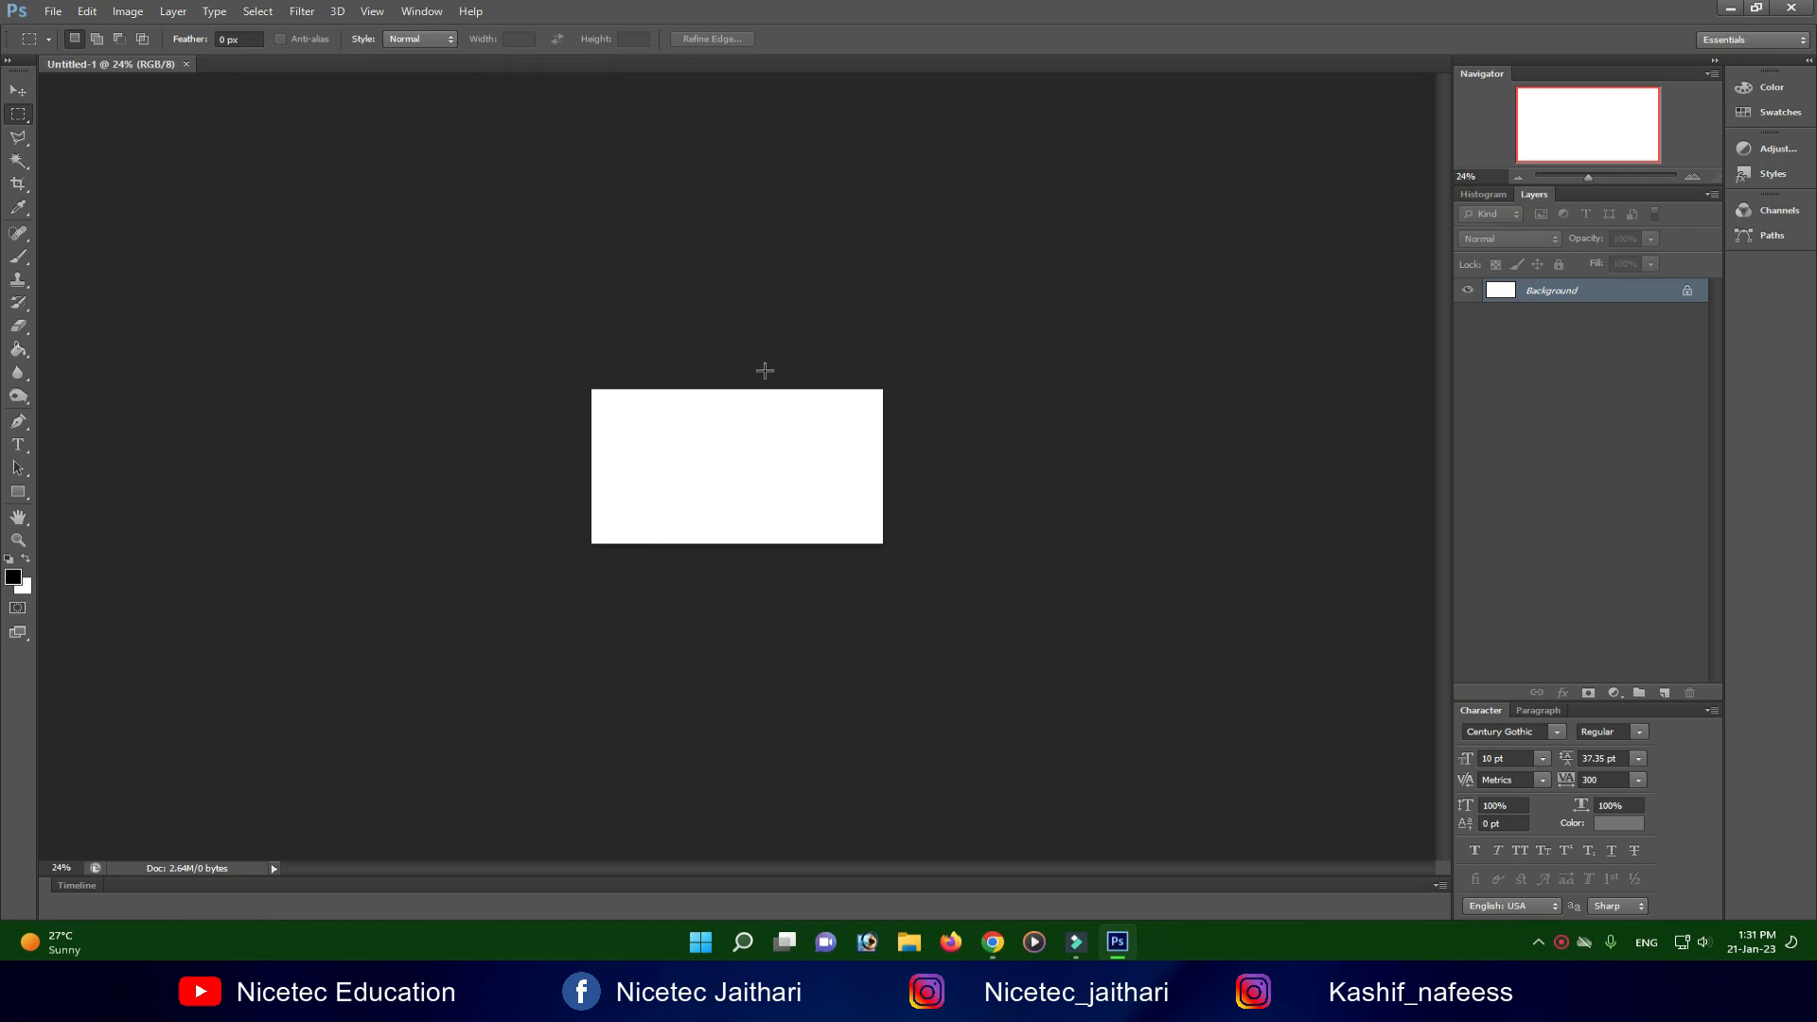
{"action": "left_click", "coordinate": [371, 11]}
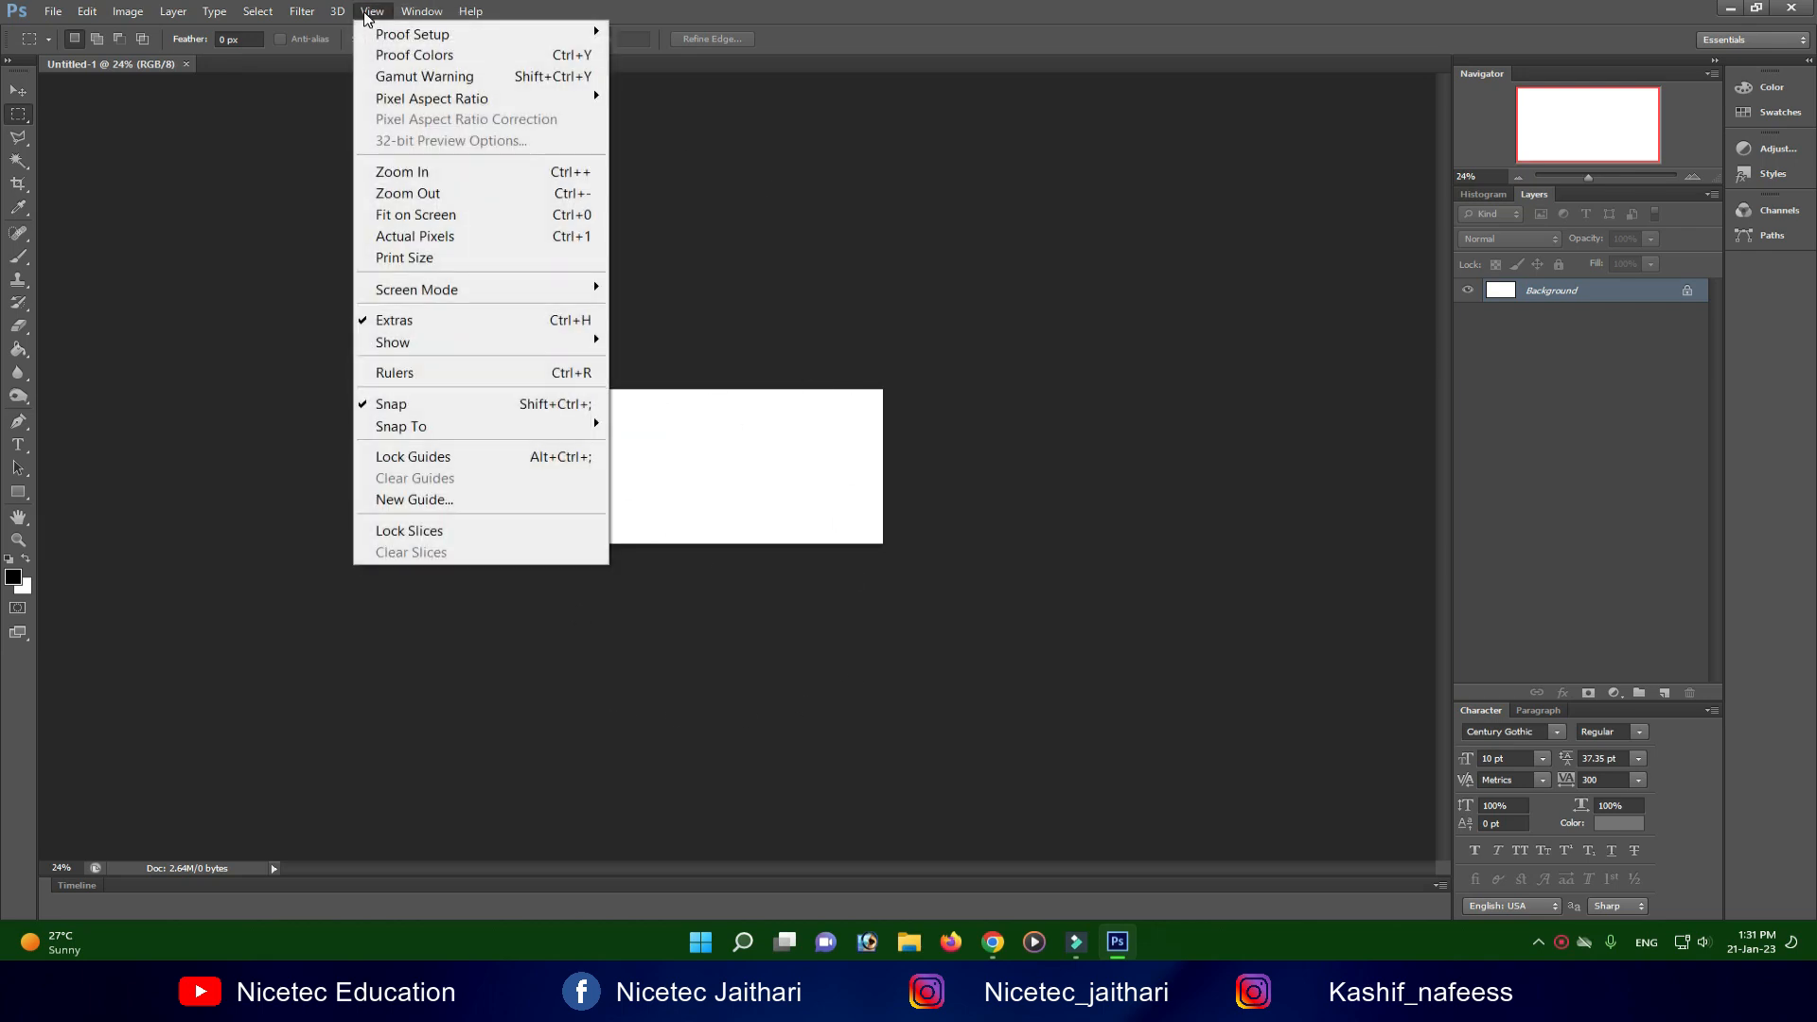
{"action": "left_click", "coordinate": [429, 219]}
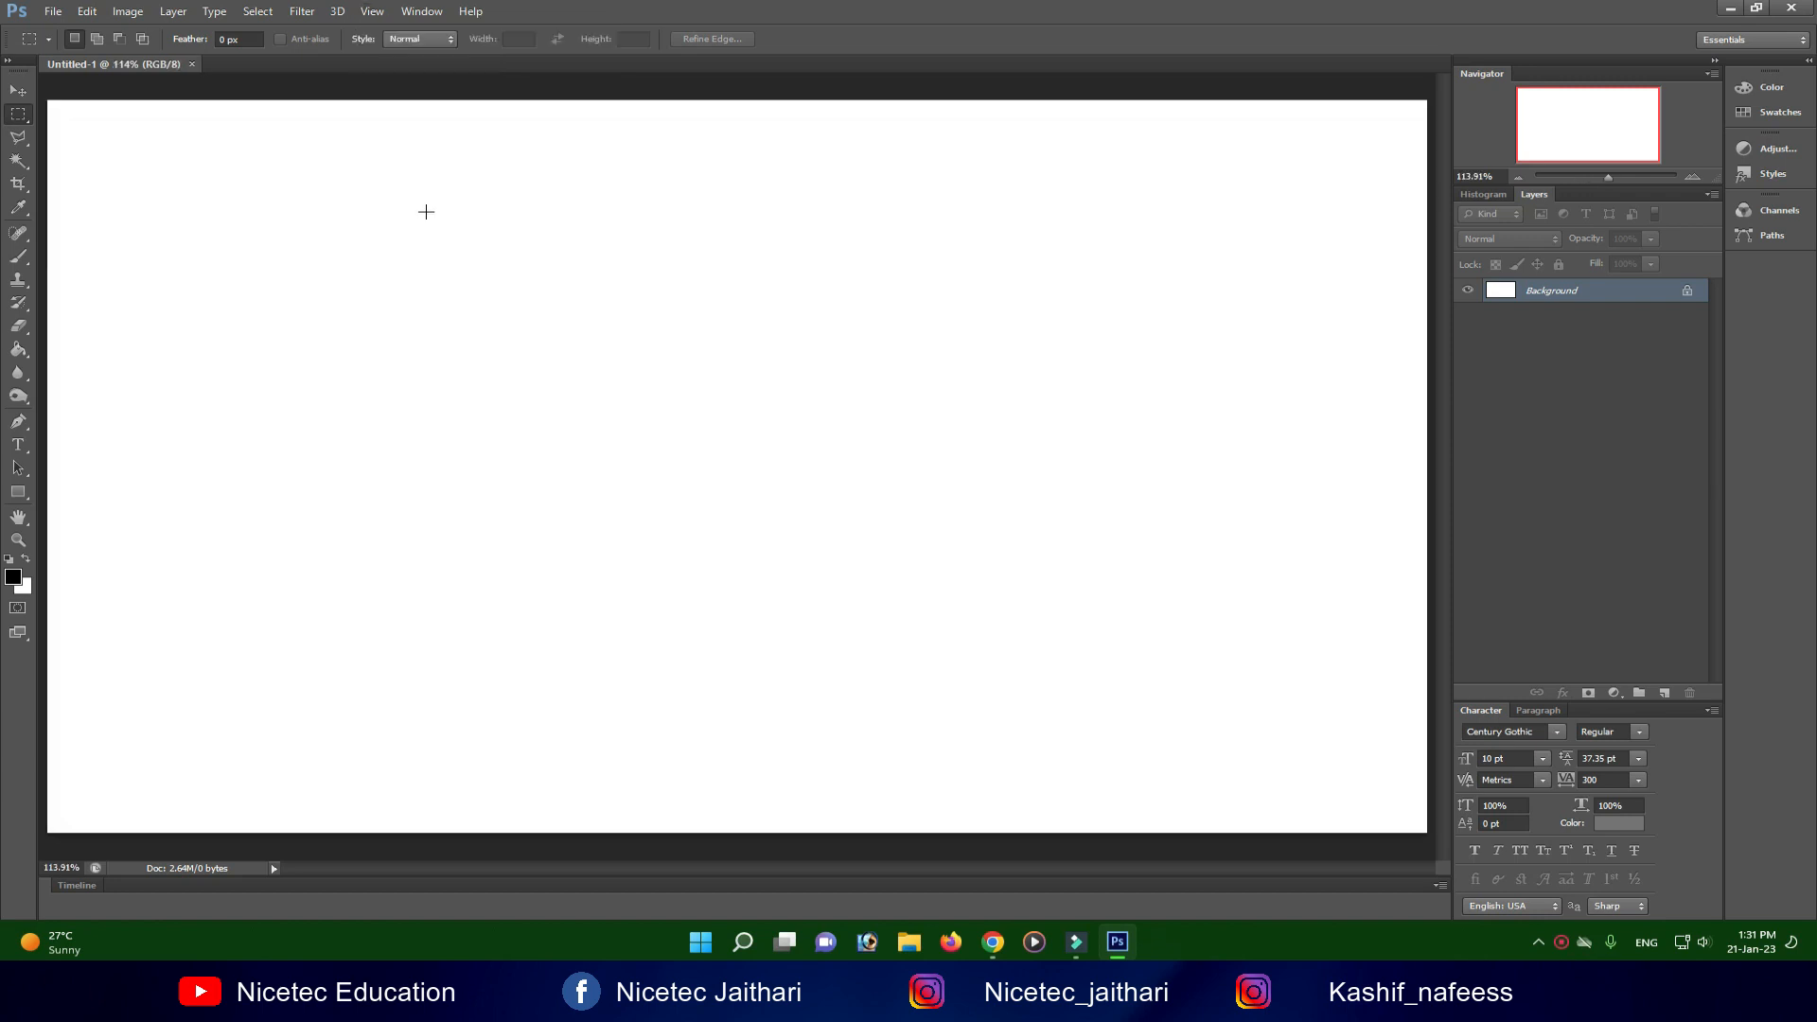
Display the document in Full Screen Mode and return to the standard screen.
{"action": "left_click", "coordinate": [369, 14]}
{"action": "mouse_move", "coordinate": [425, 296]}
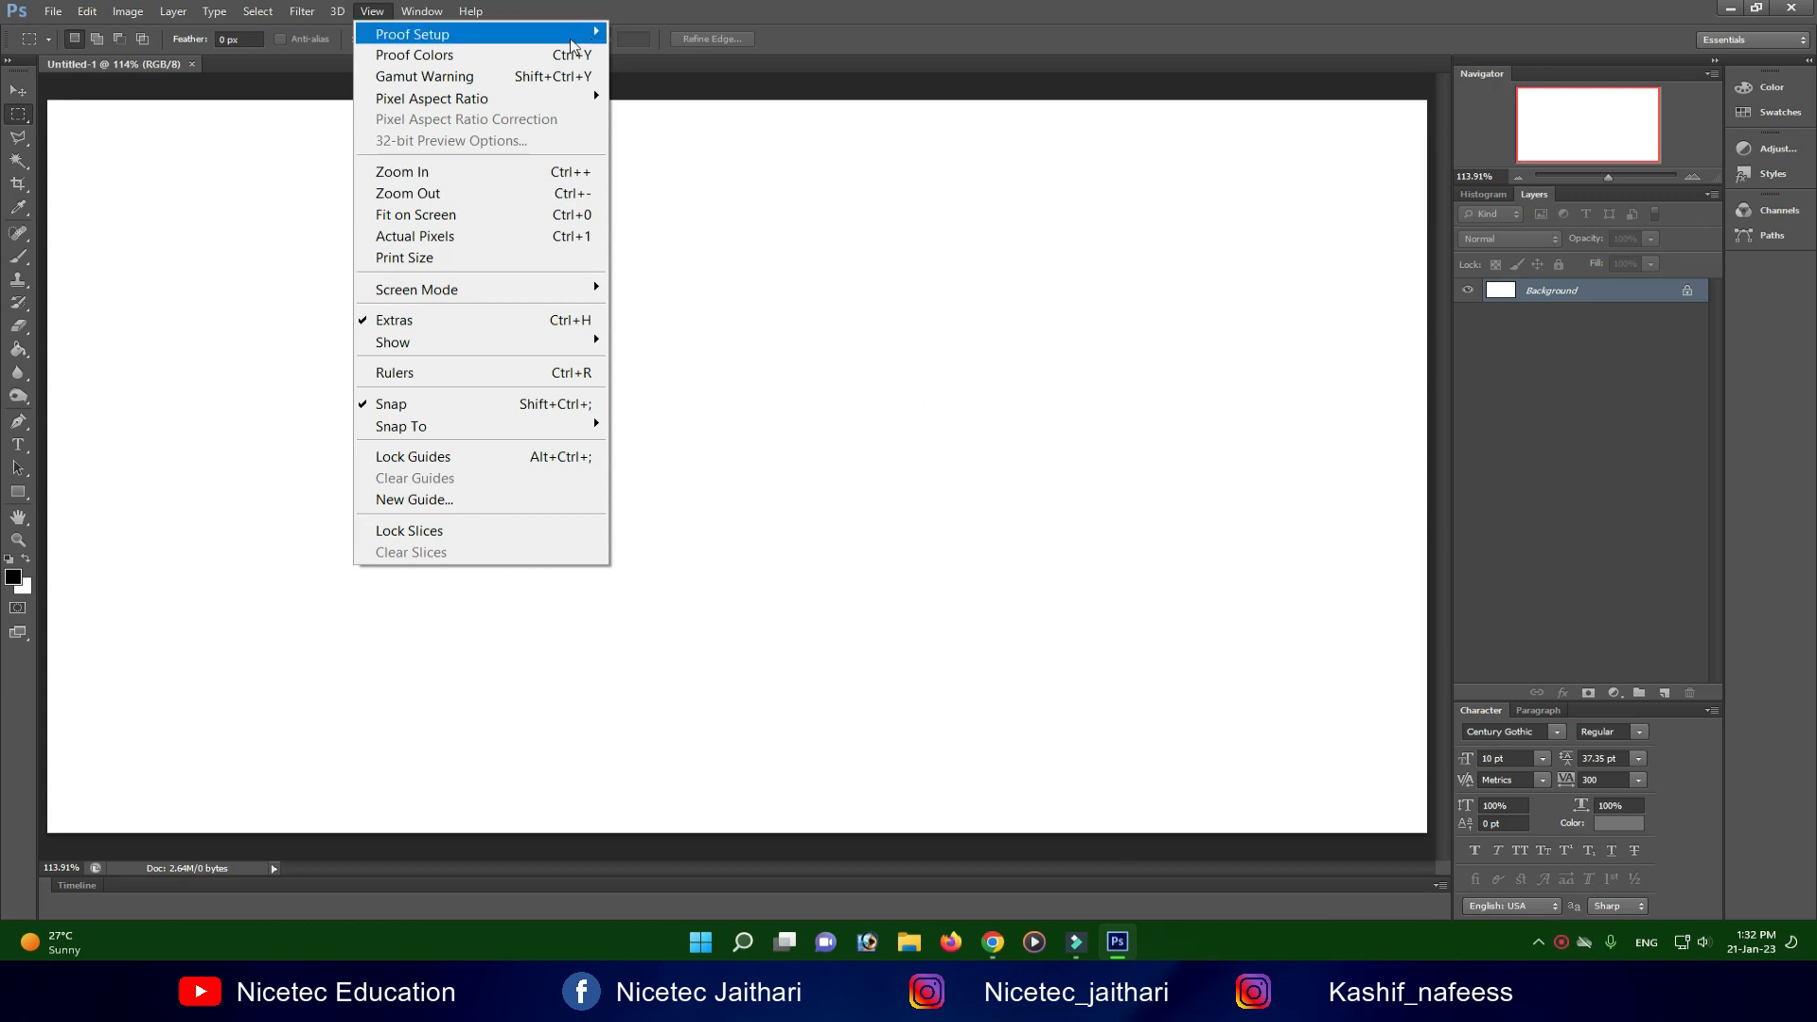
{"action": "left_click", "coordinate": [939, 438]}
{"action": "left_click", "coordinate": [372, 12]}
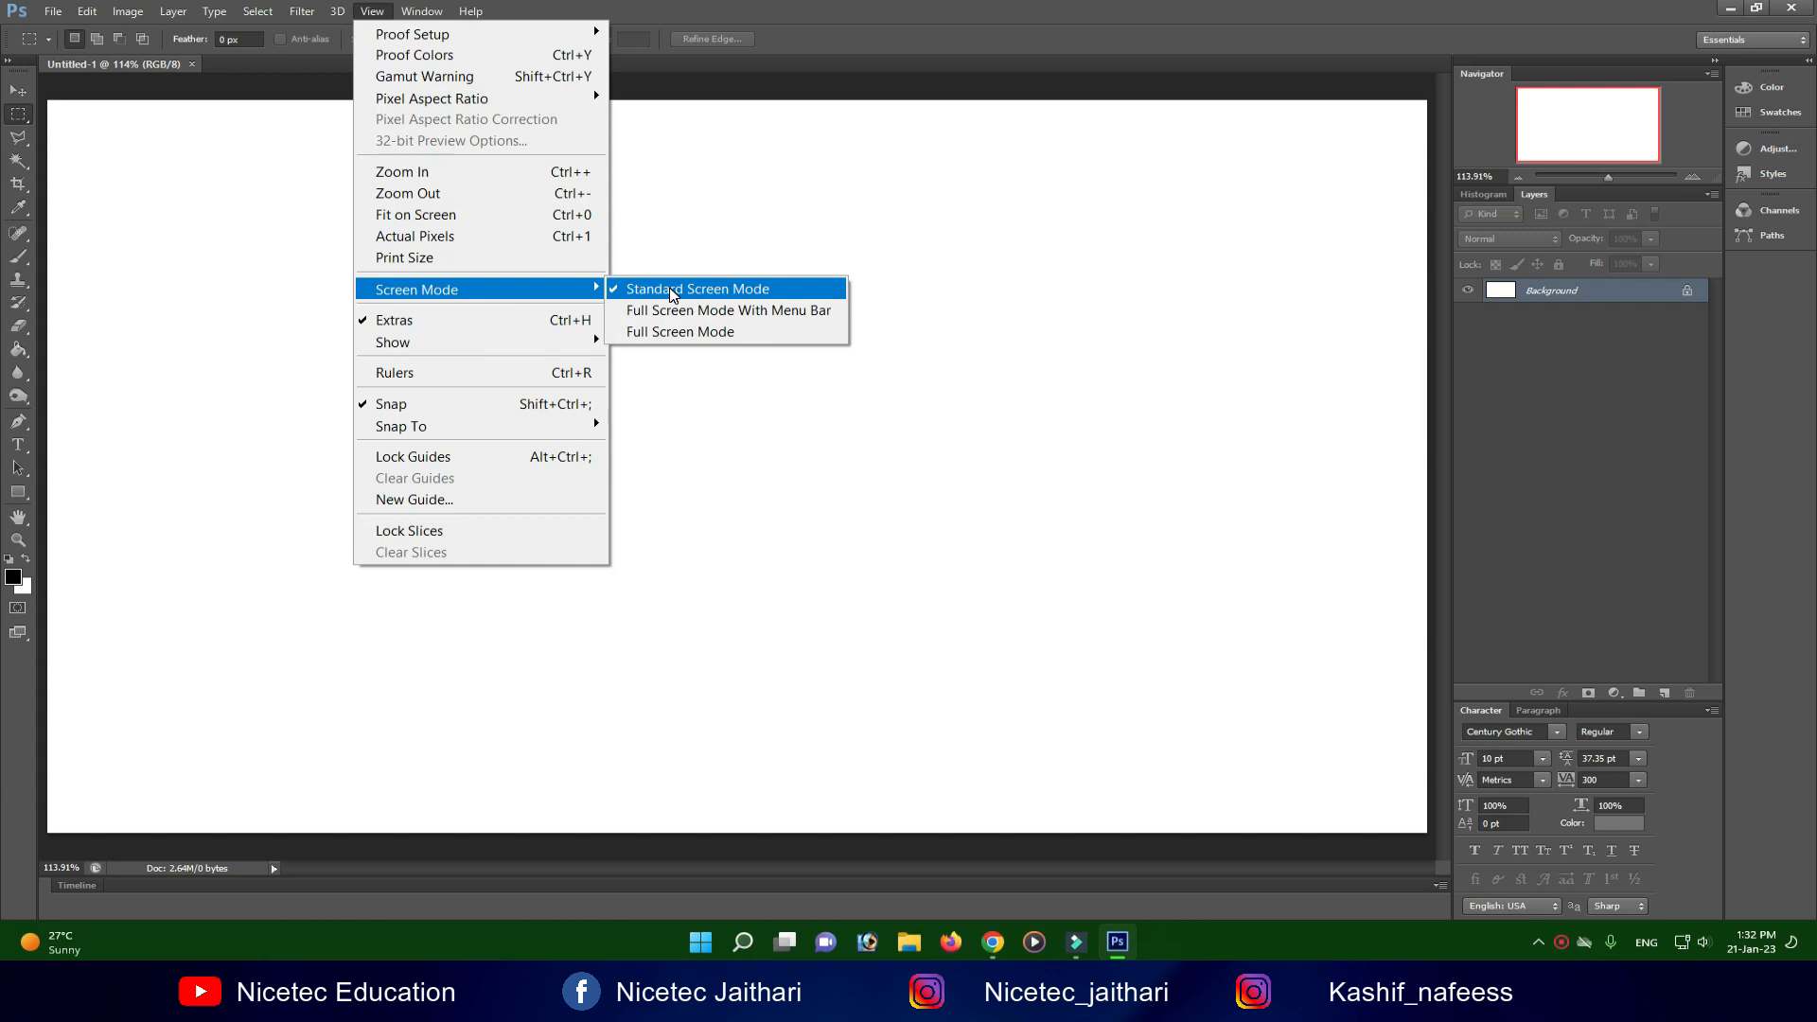
{"action": "left_click", "coordinate": [678, 332]}
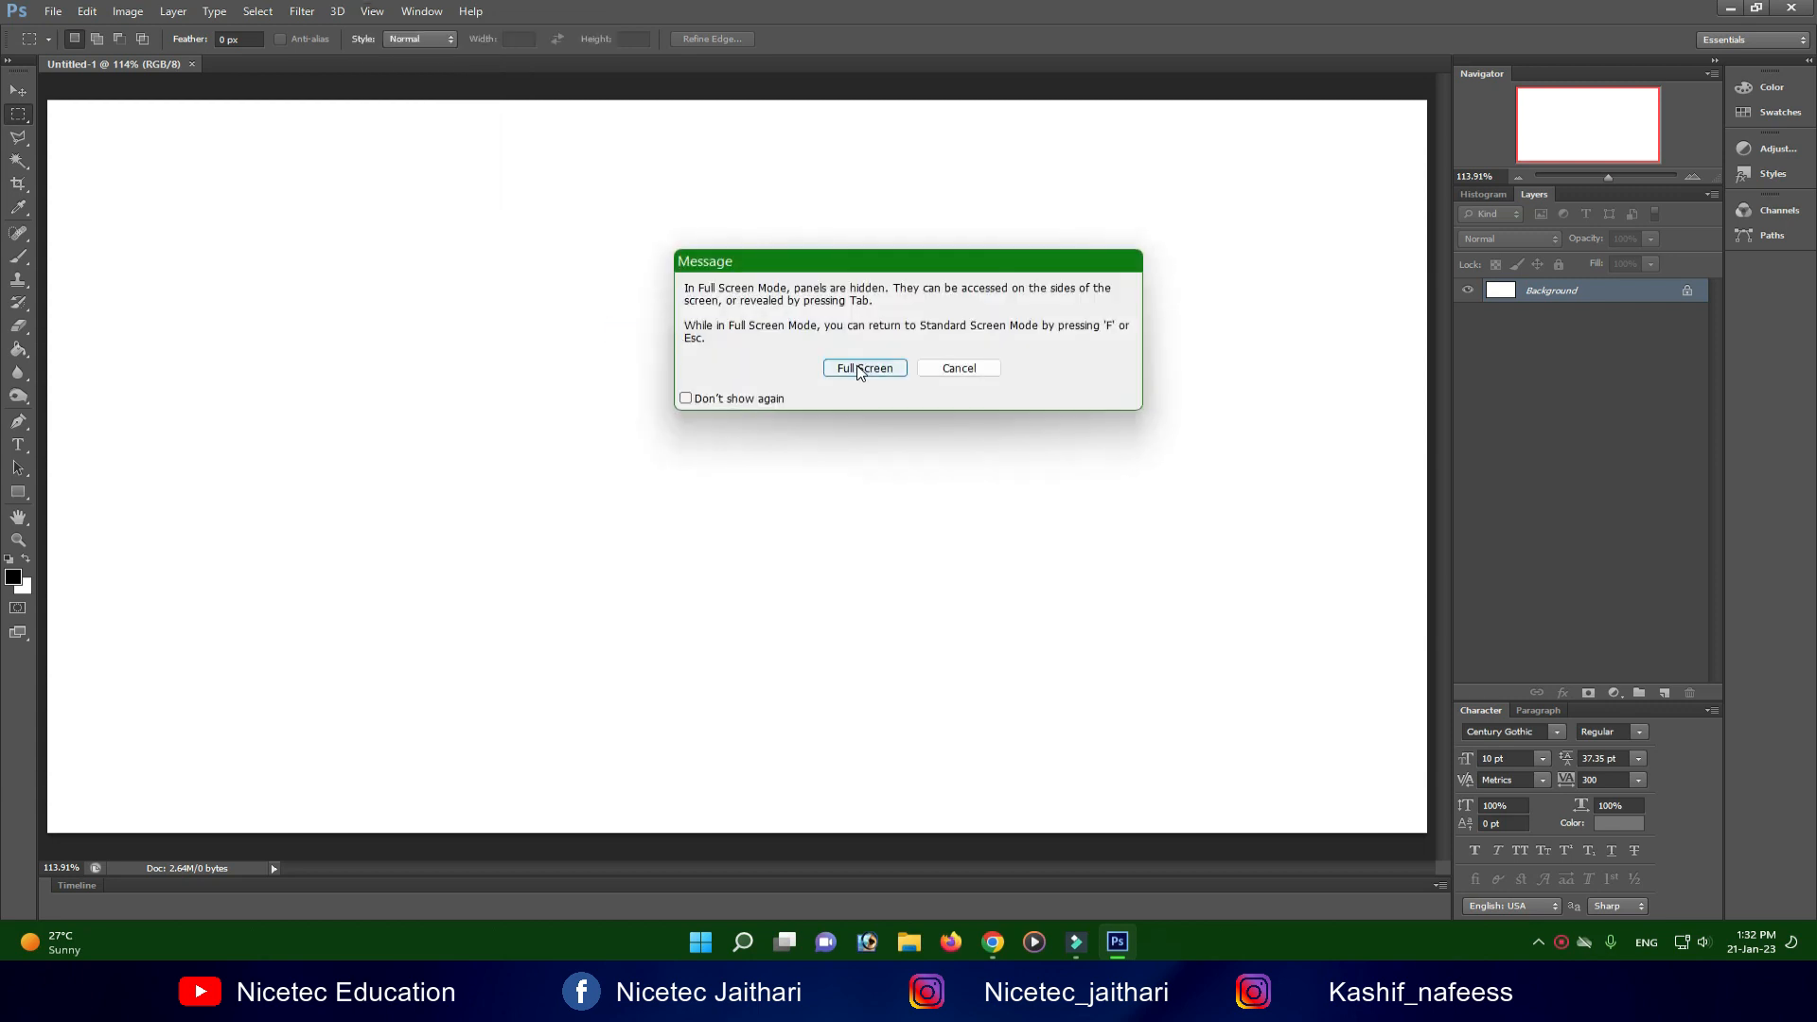
{"action": "left_click", "coordinate": [860, 369]}
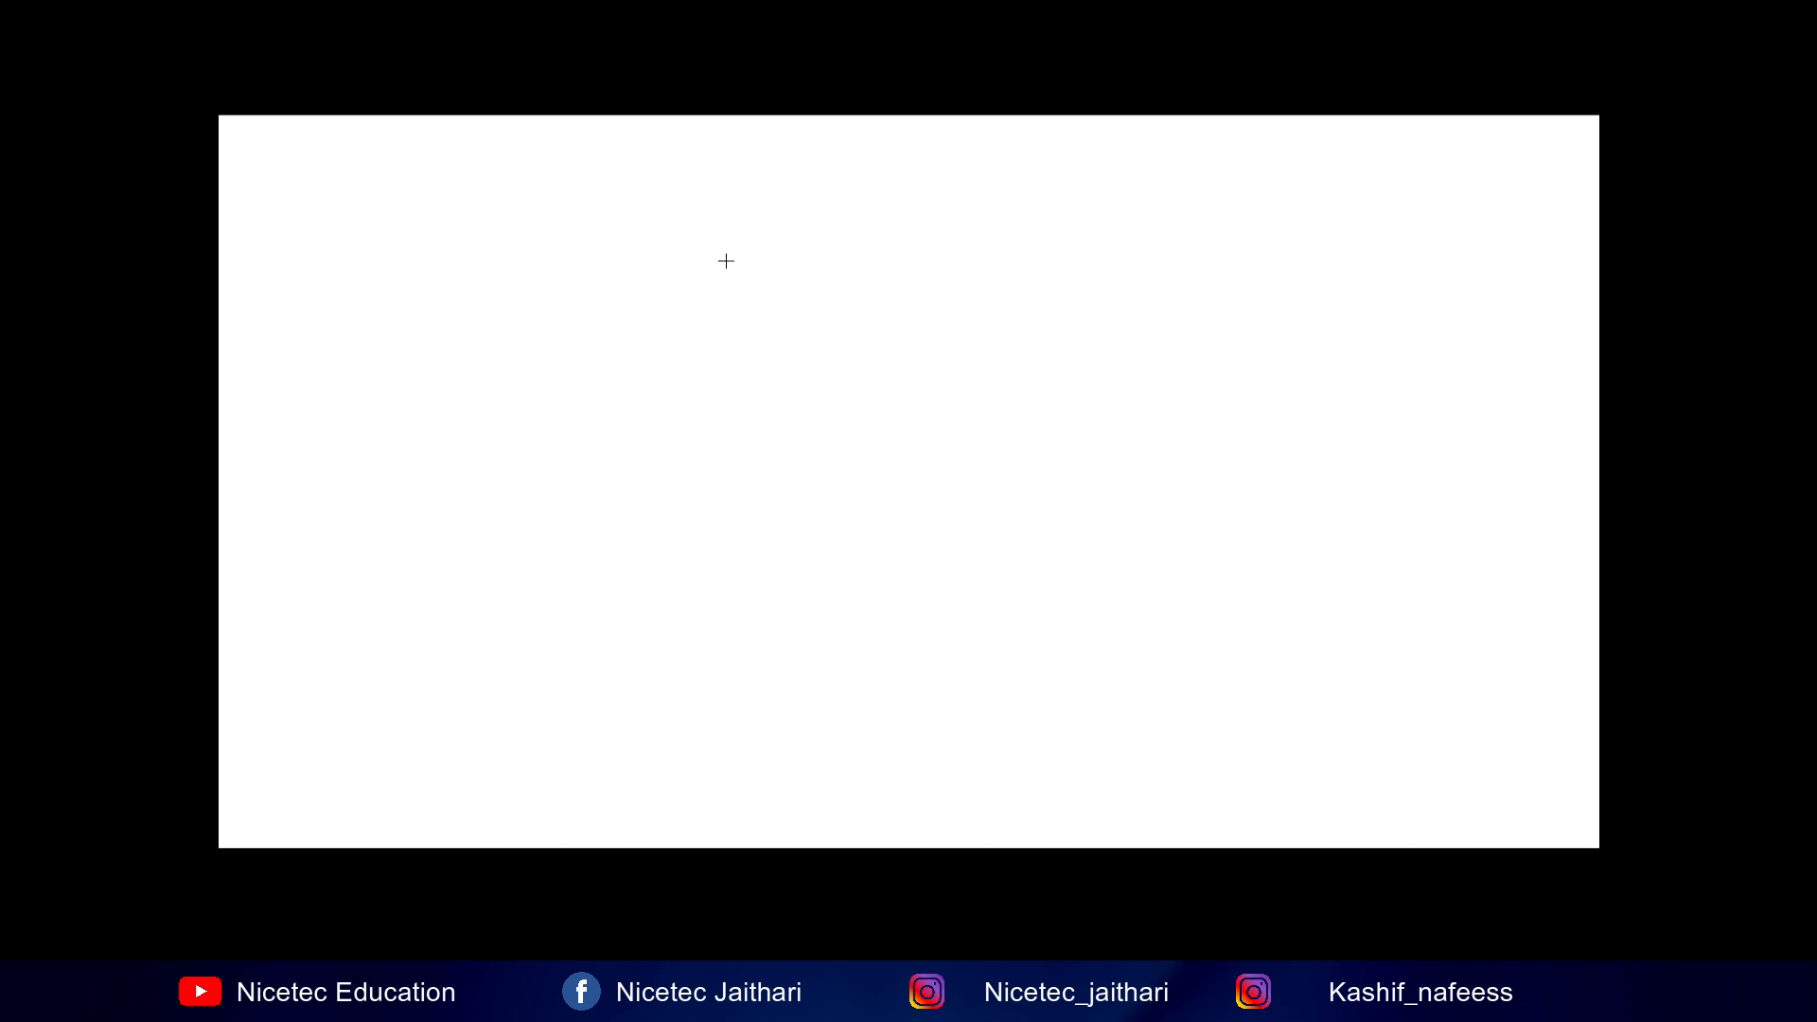
{"action": "key", "text": "Escape"}
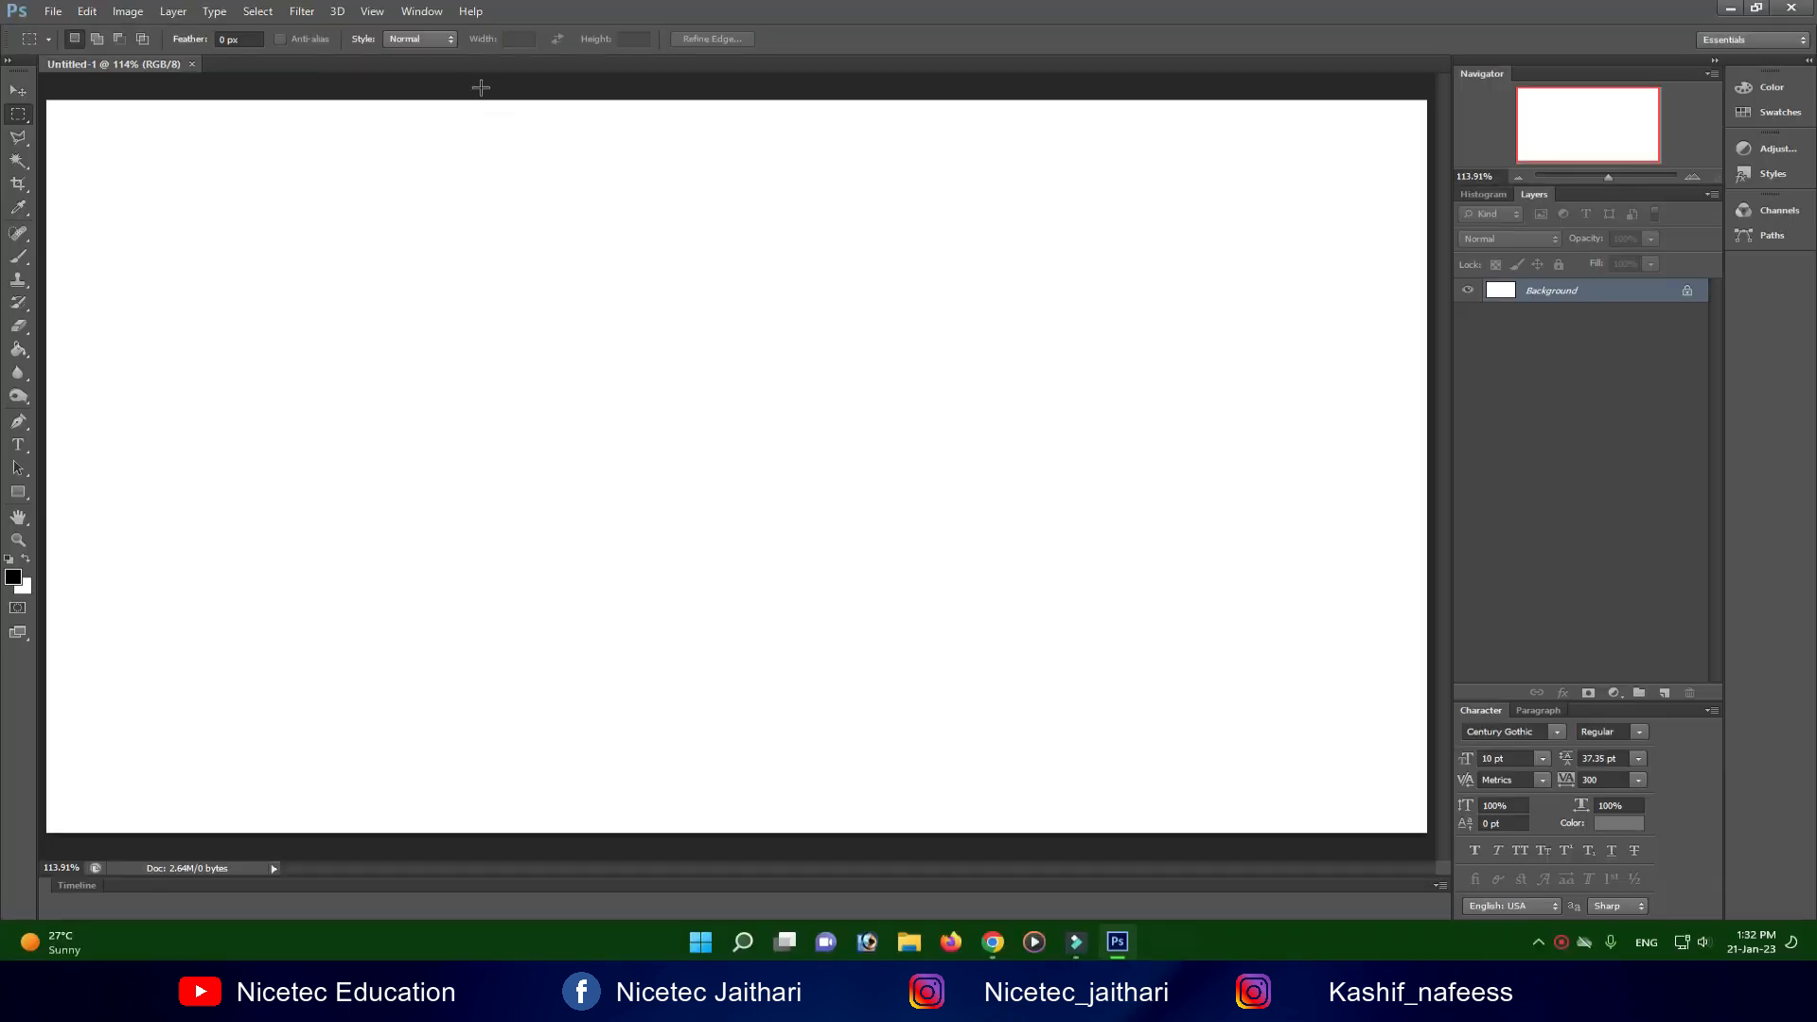
Display the document in Full Screen Mode With Menu Bar and switch back to Standard Screen Mode.
{"action": "left_click", "coordinate": [372, 12]}
{"action": "mouse_move", "coordinate": [423, 291]}
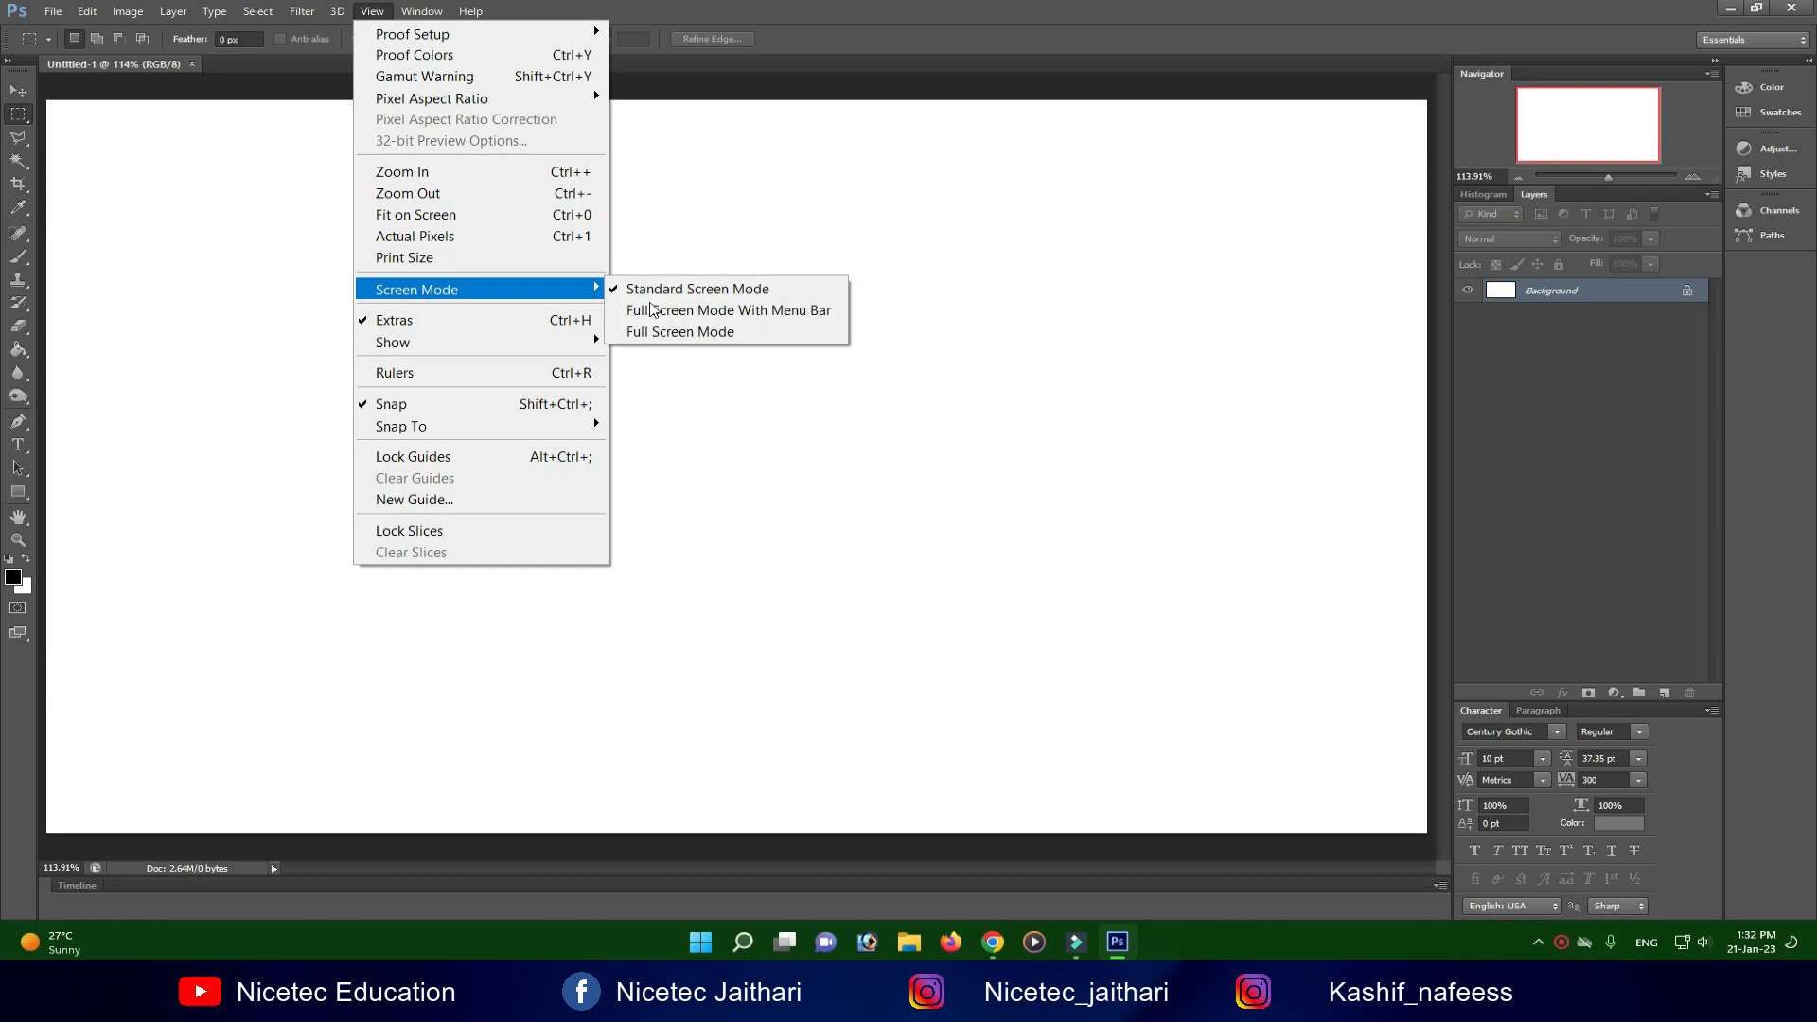
{"action": "left_click", "coordinate": [696, 307]}
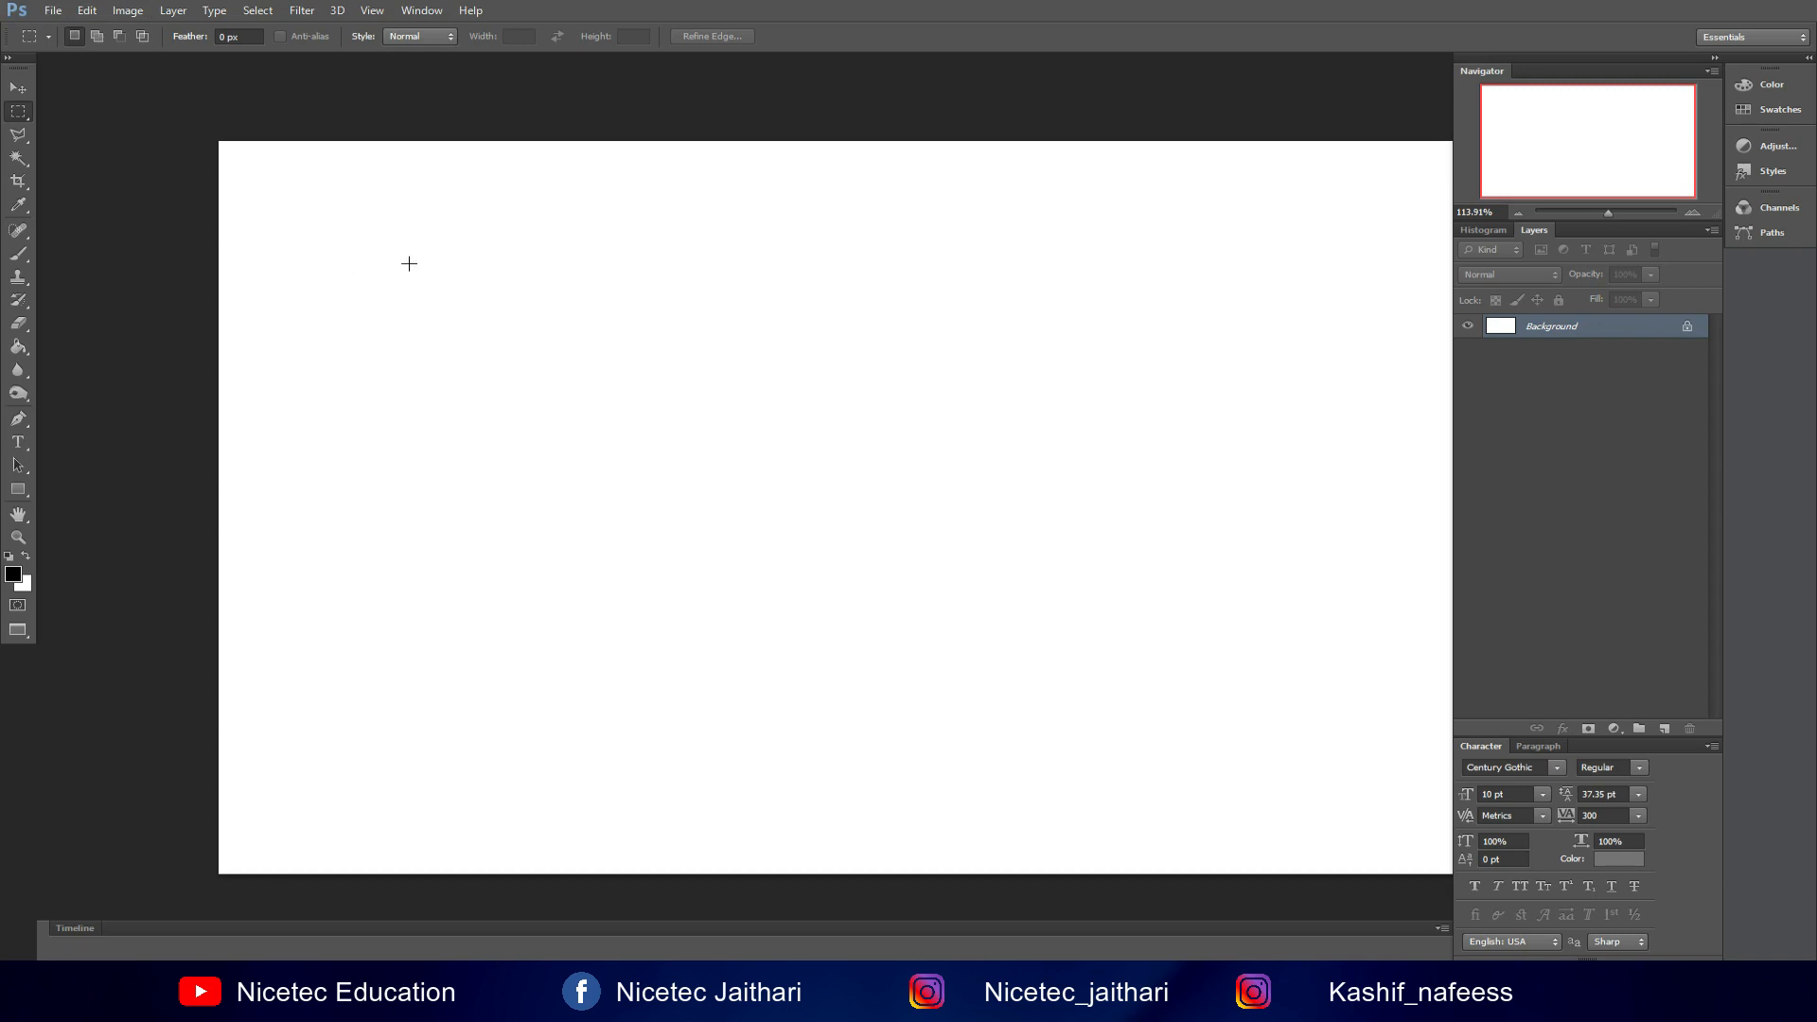
{"action": "left_click", "coordinate": [371, 11]}
{"action": "mouse_move", "coordinate": [440, 301]}
{"action": "left_click", "coordinate": [643, 288]}
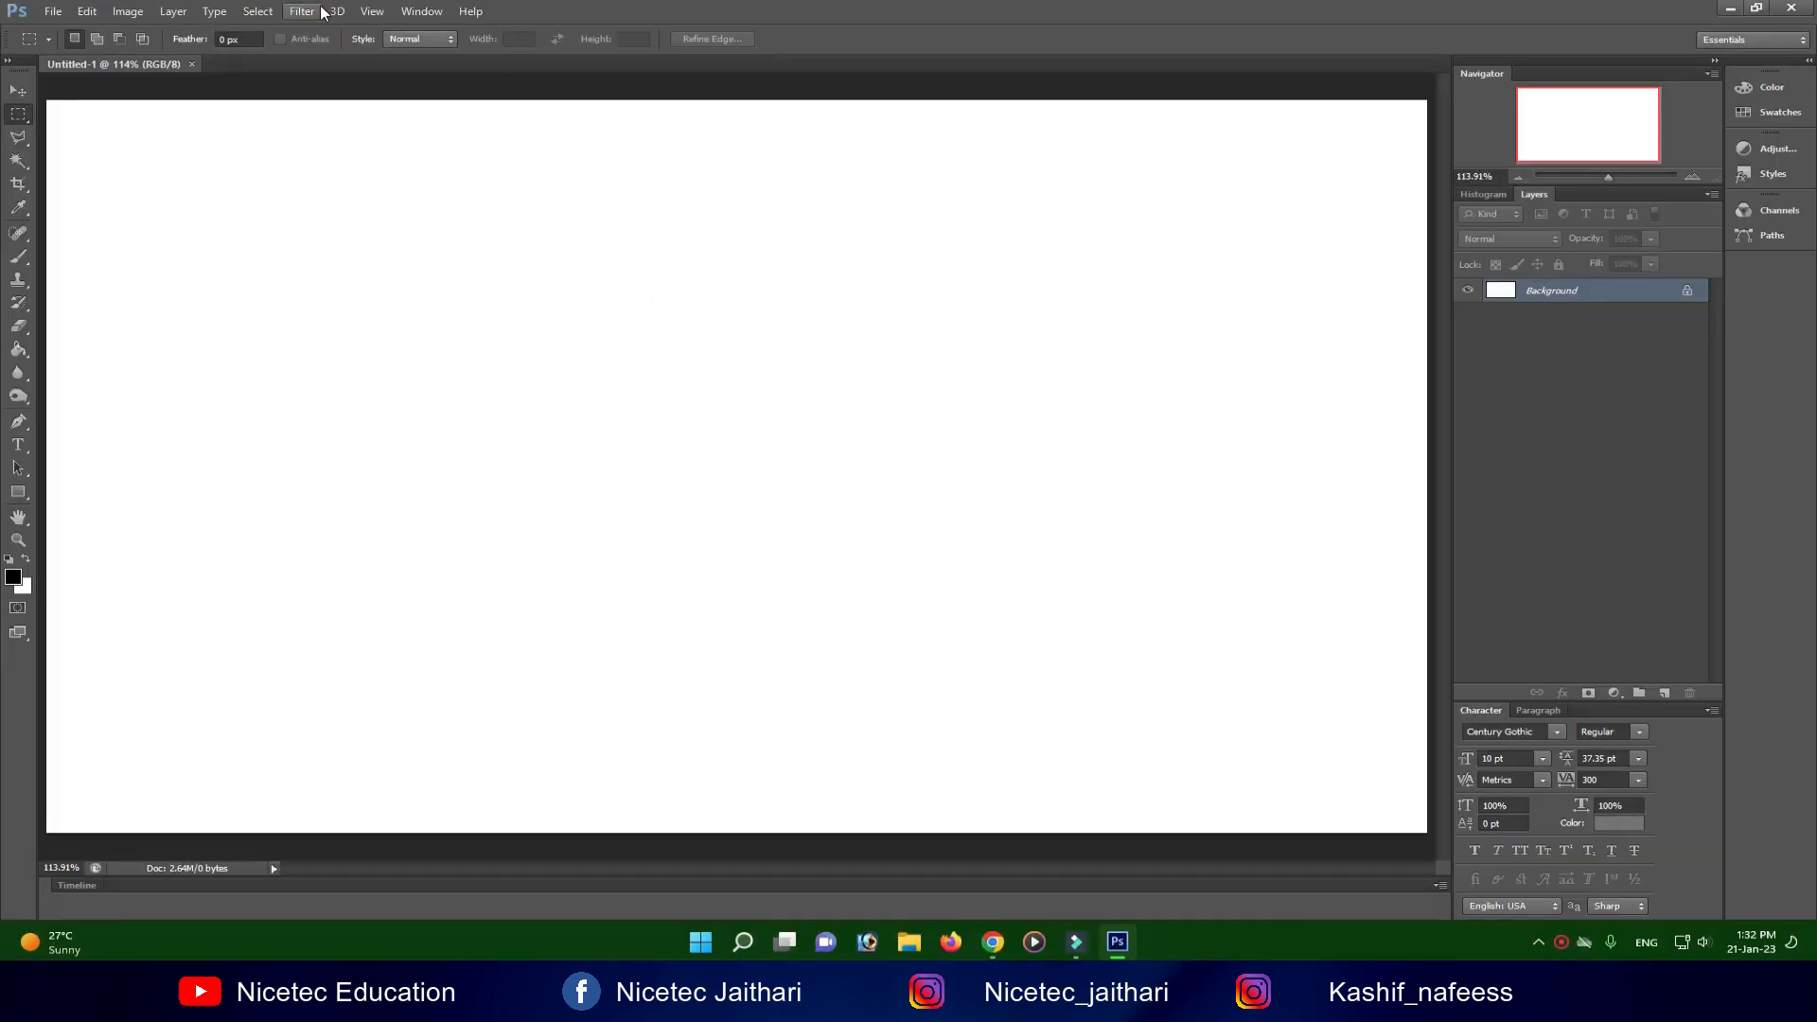
Show the rulers around the canvas and hide them again.
{"action": "left_click", "coordinate": [371, 11]}
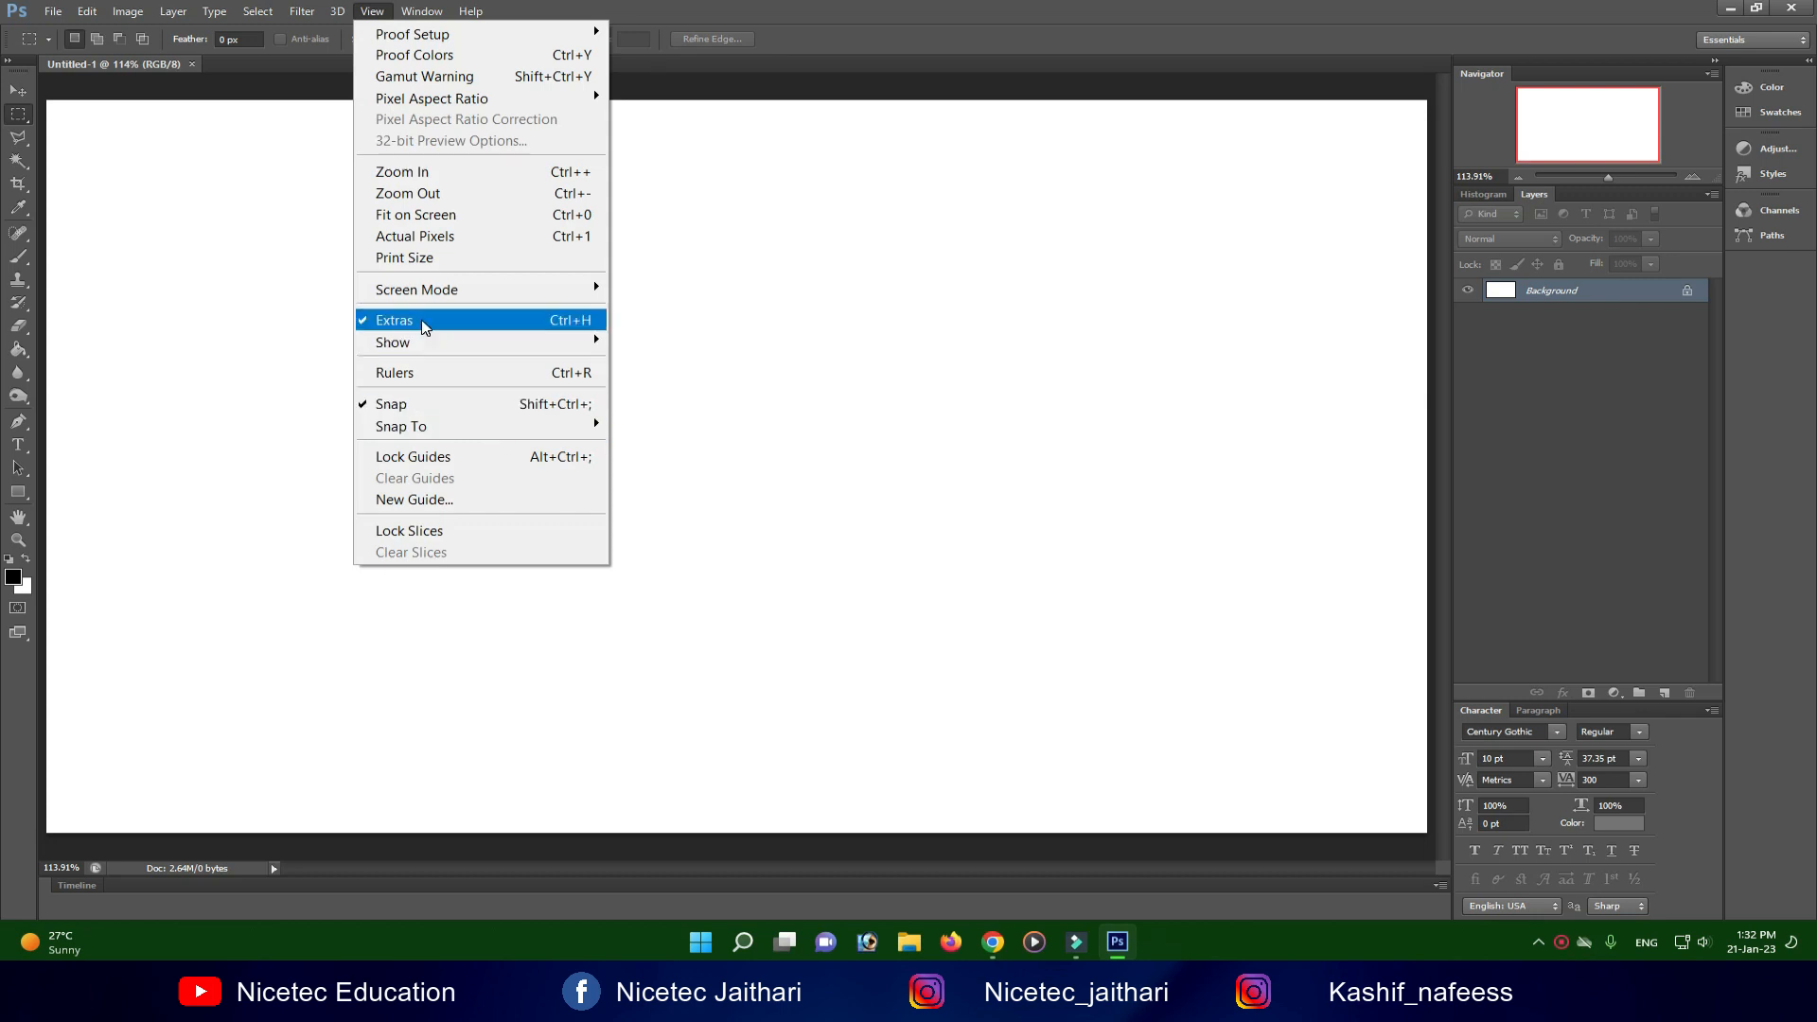
{"action": "mouse_move", "coordinate": [450, 350]}
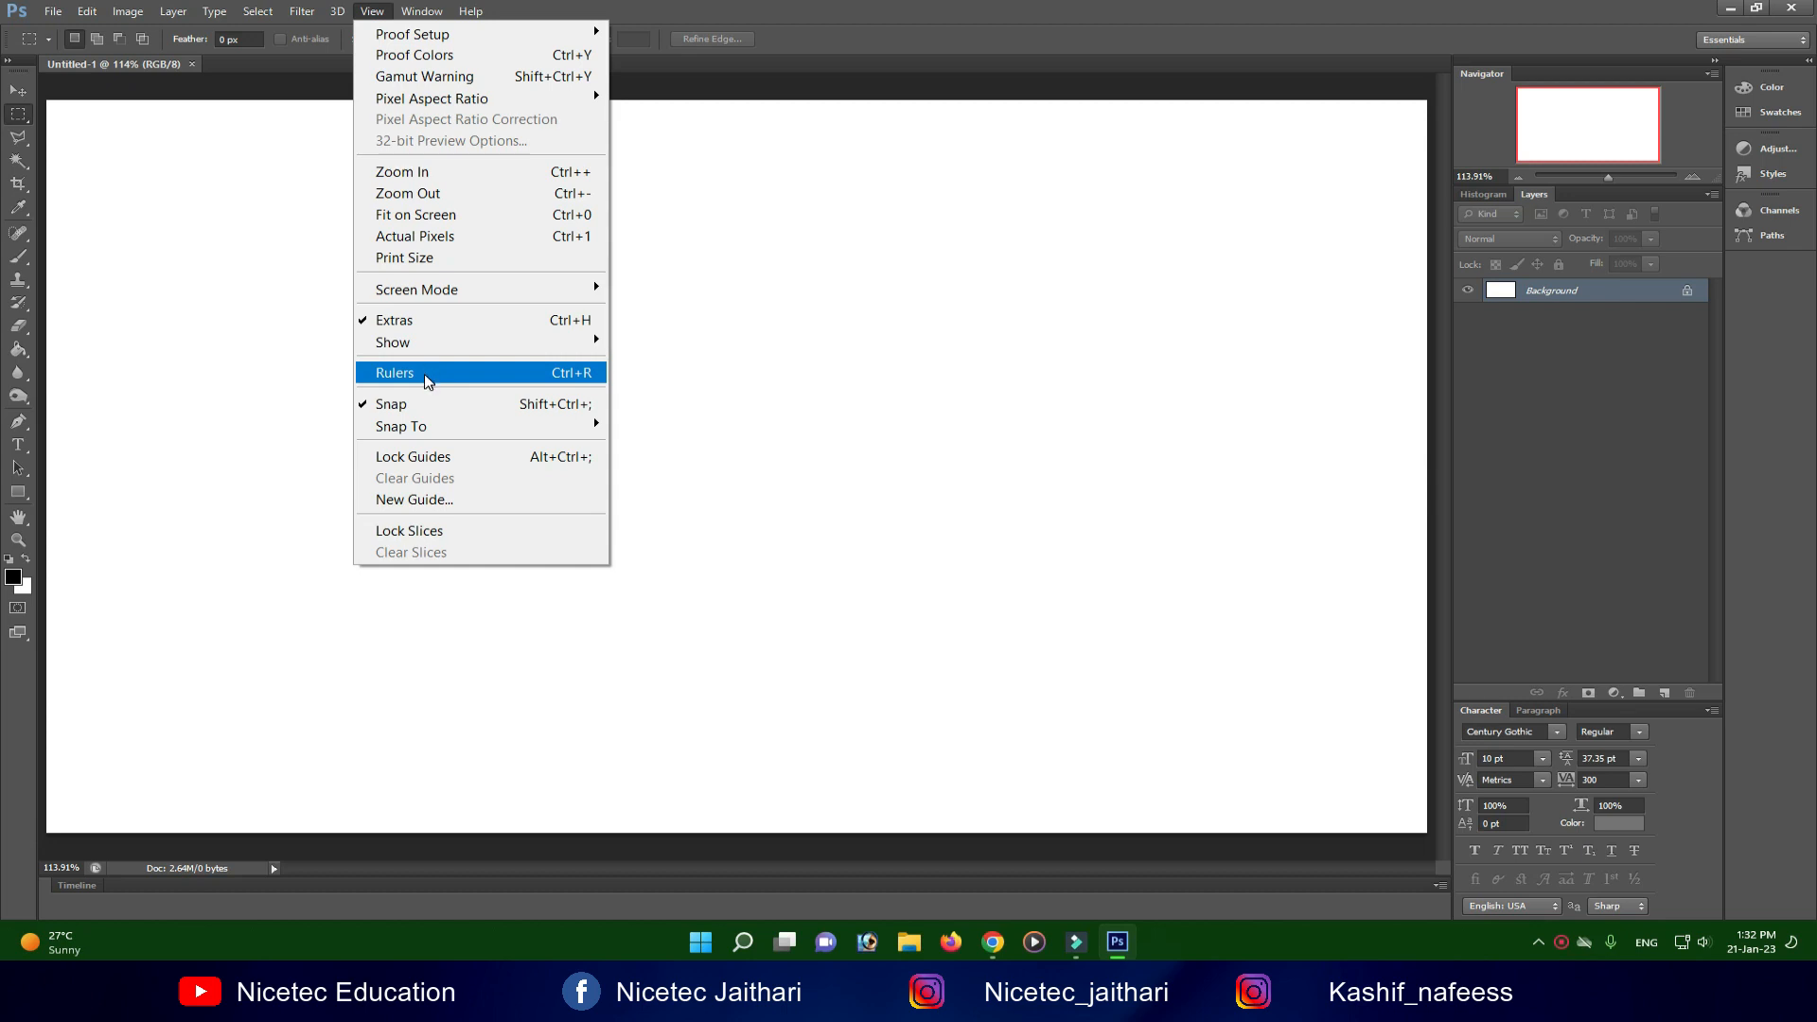
{"action": "left_click", "coordinate": [425, 373]}
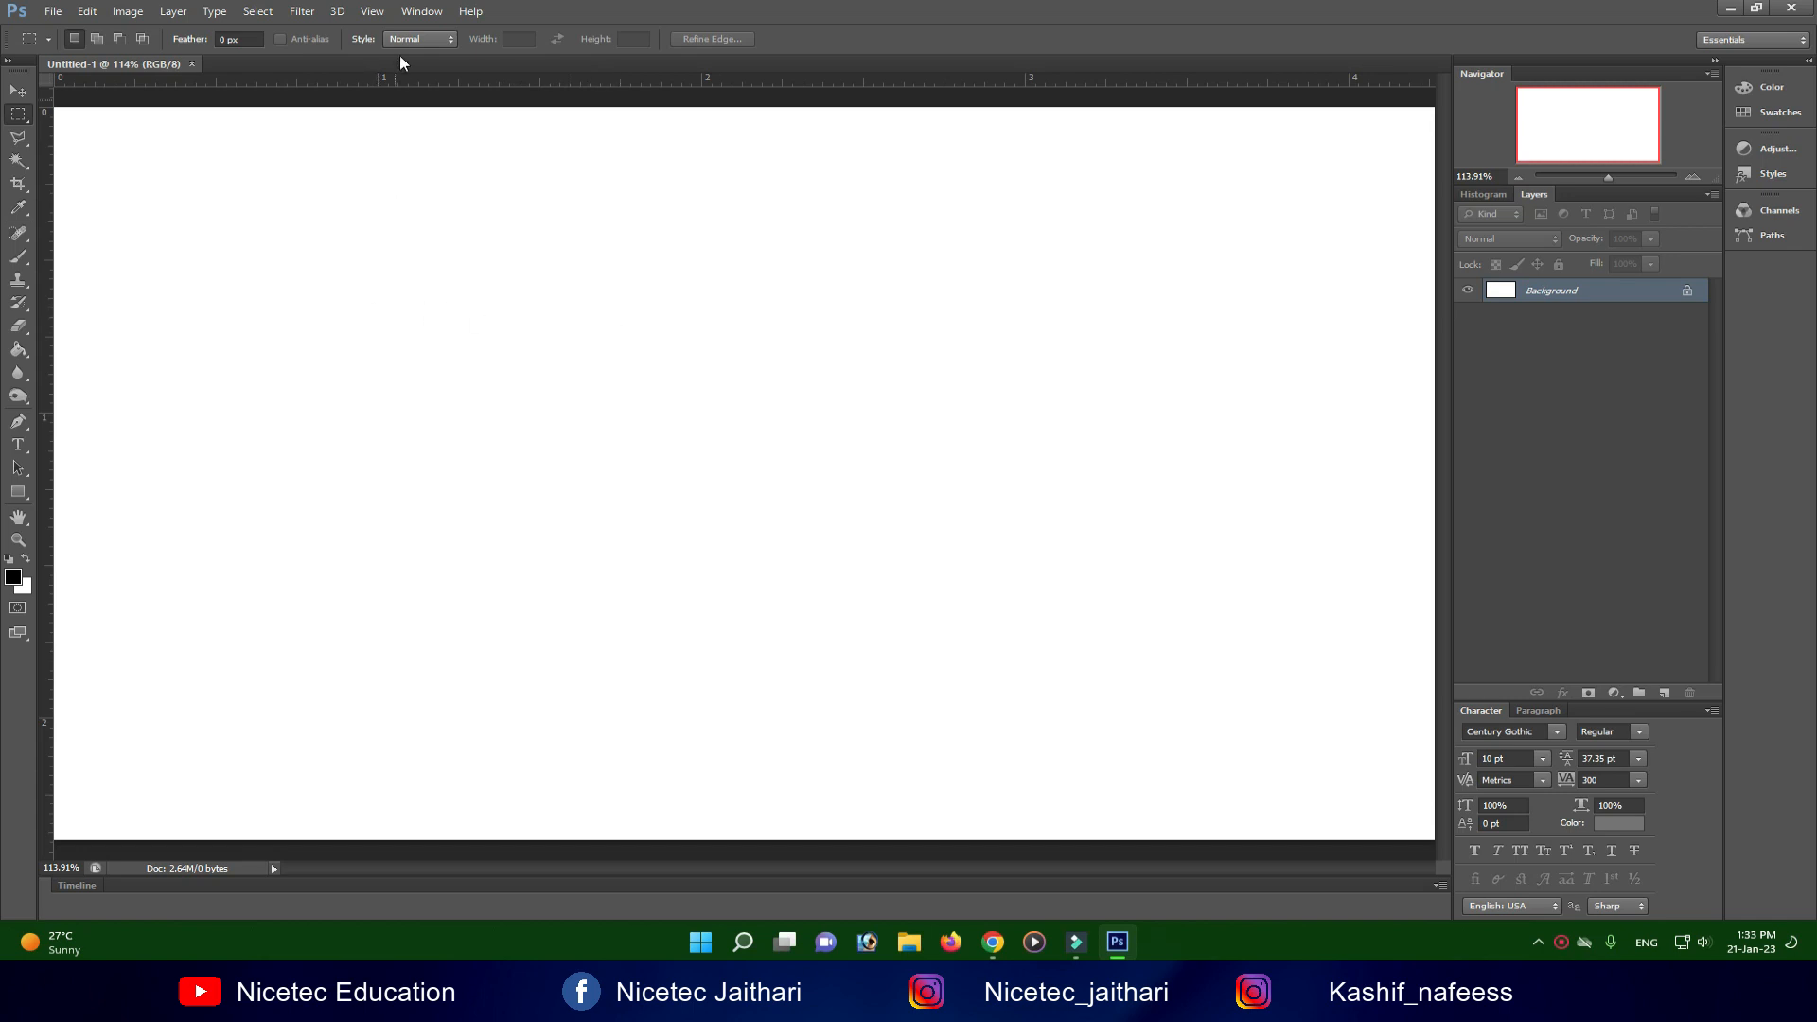
{"action": "left_click", "coordinate": [419, 12]}
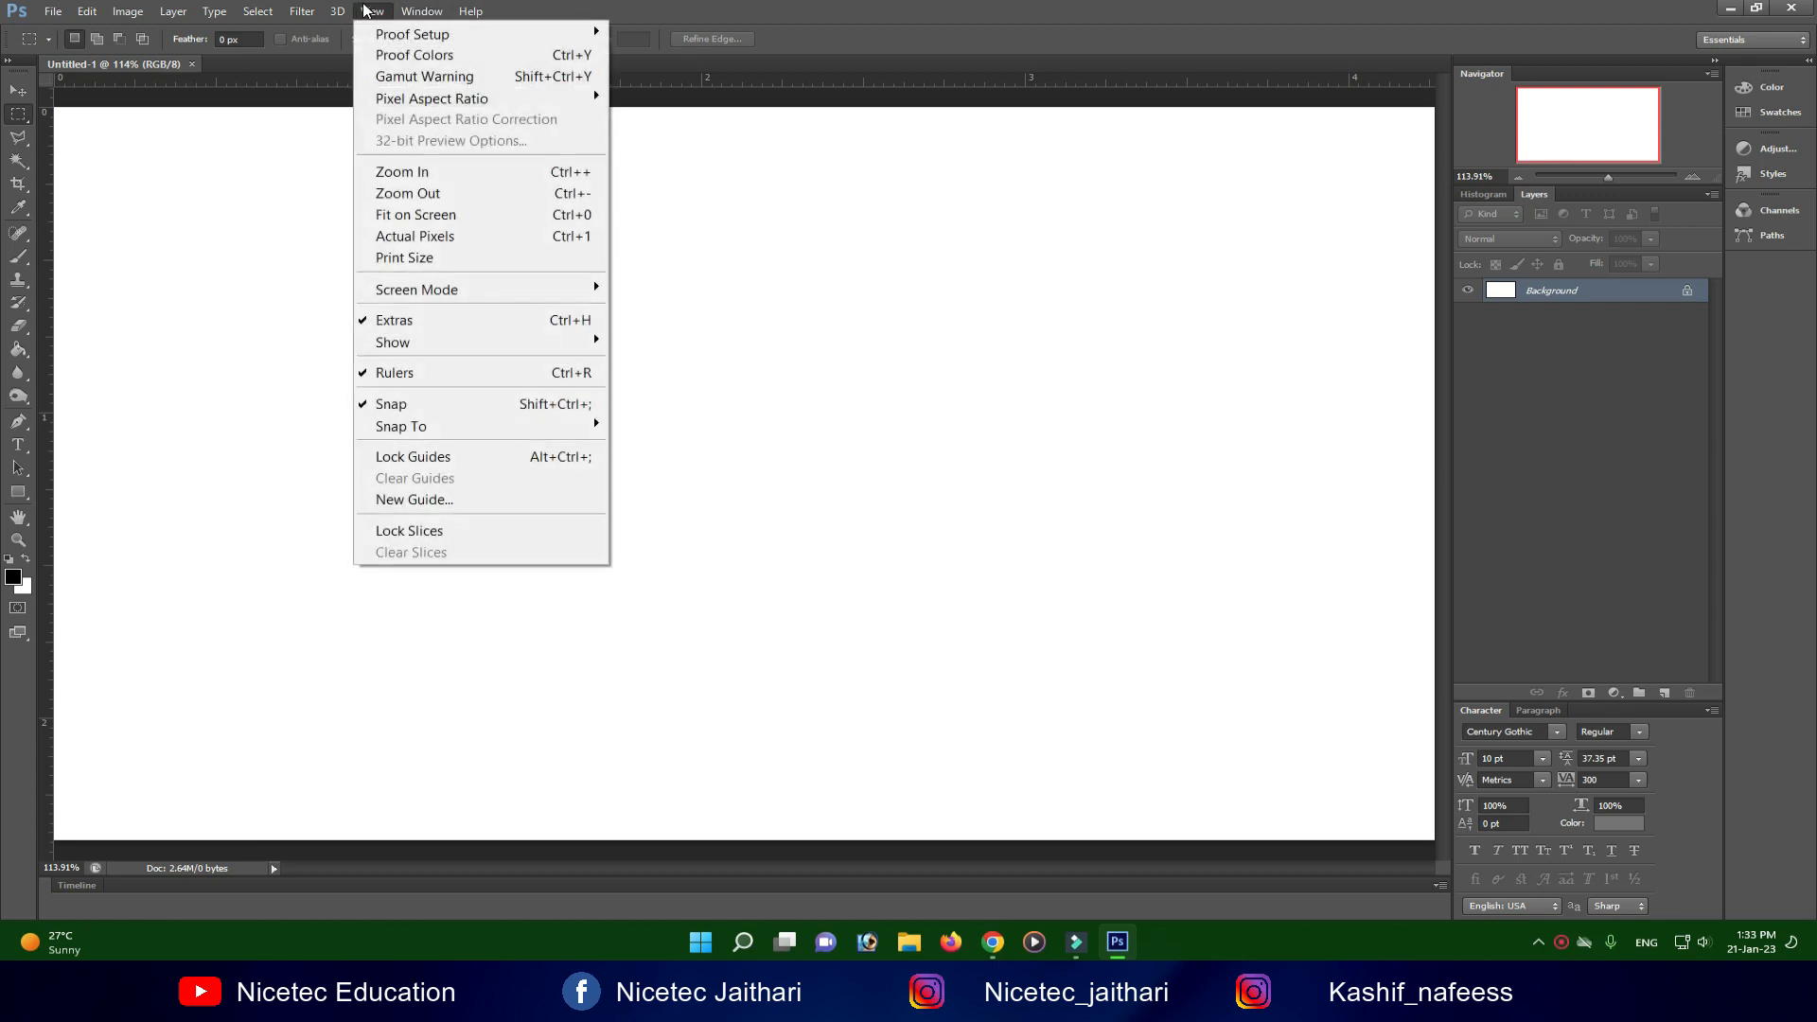
{"action": "mouse_move", "coordinate": [437, 347]}
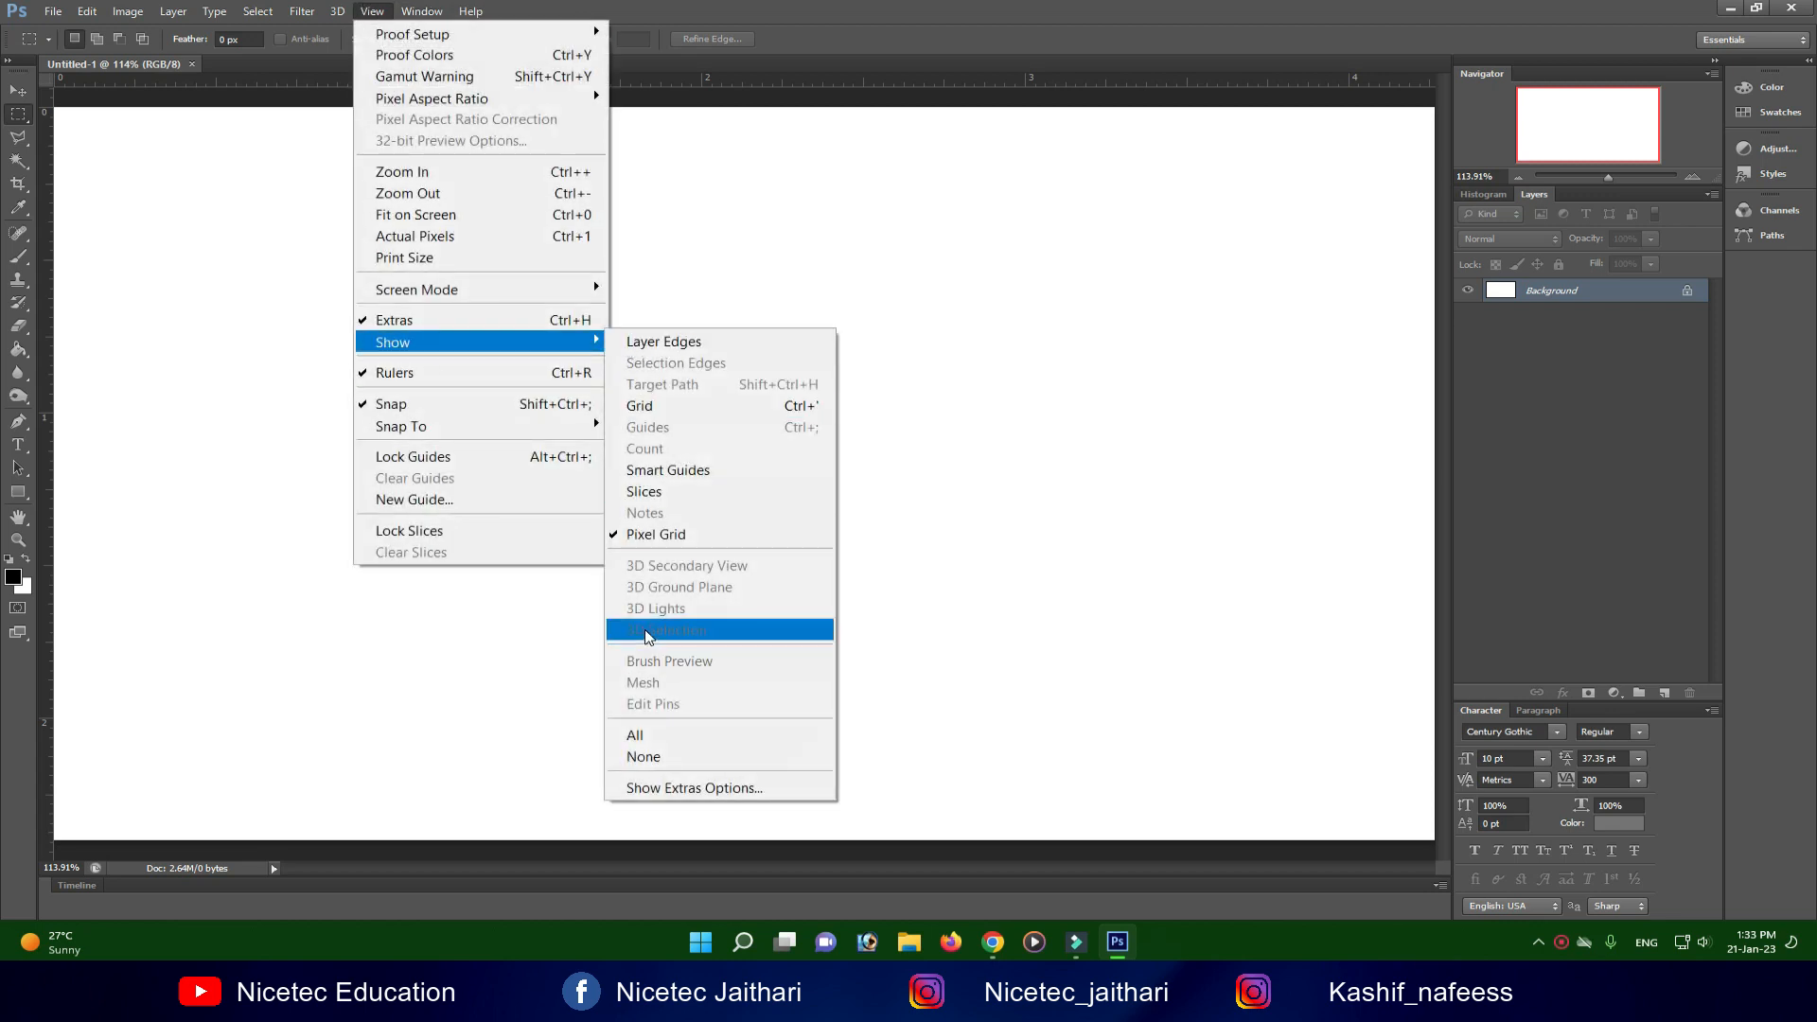
{"action": "left_click", "coordinate": [397, 374]}
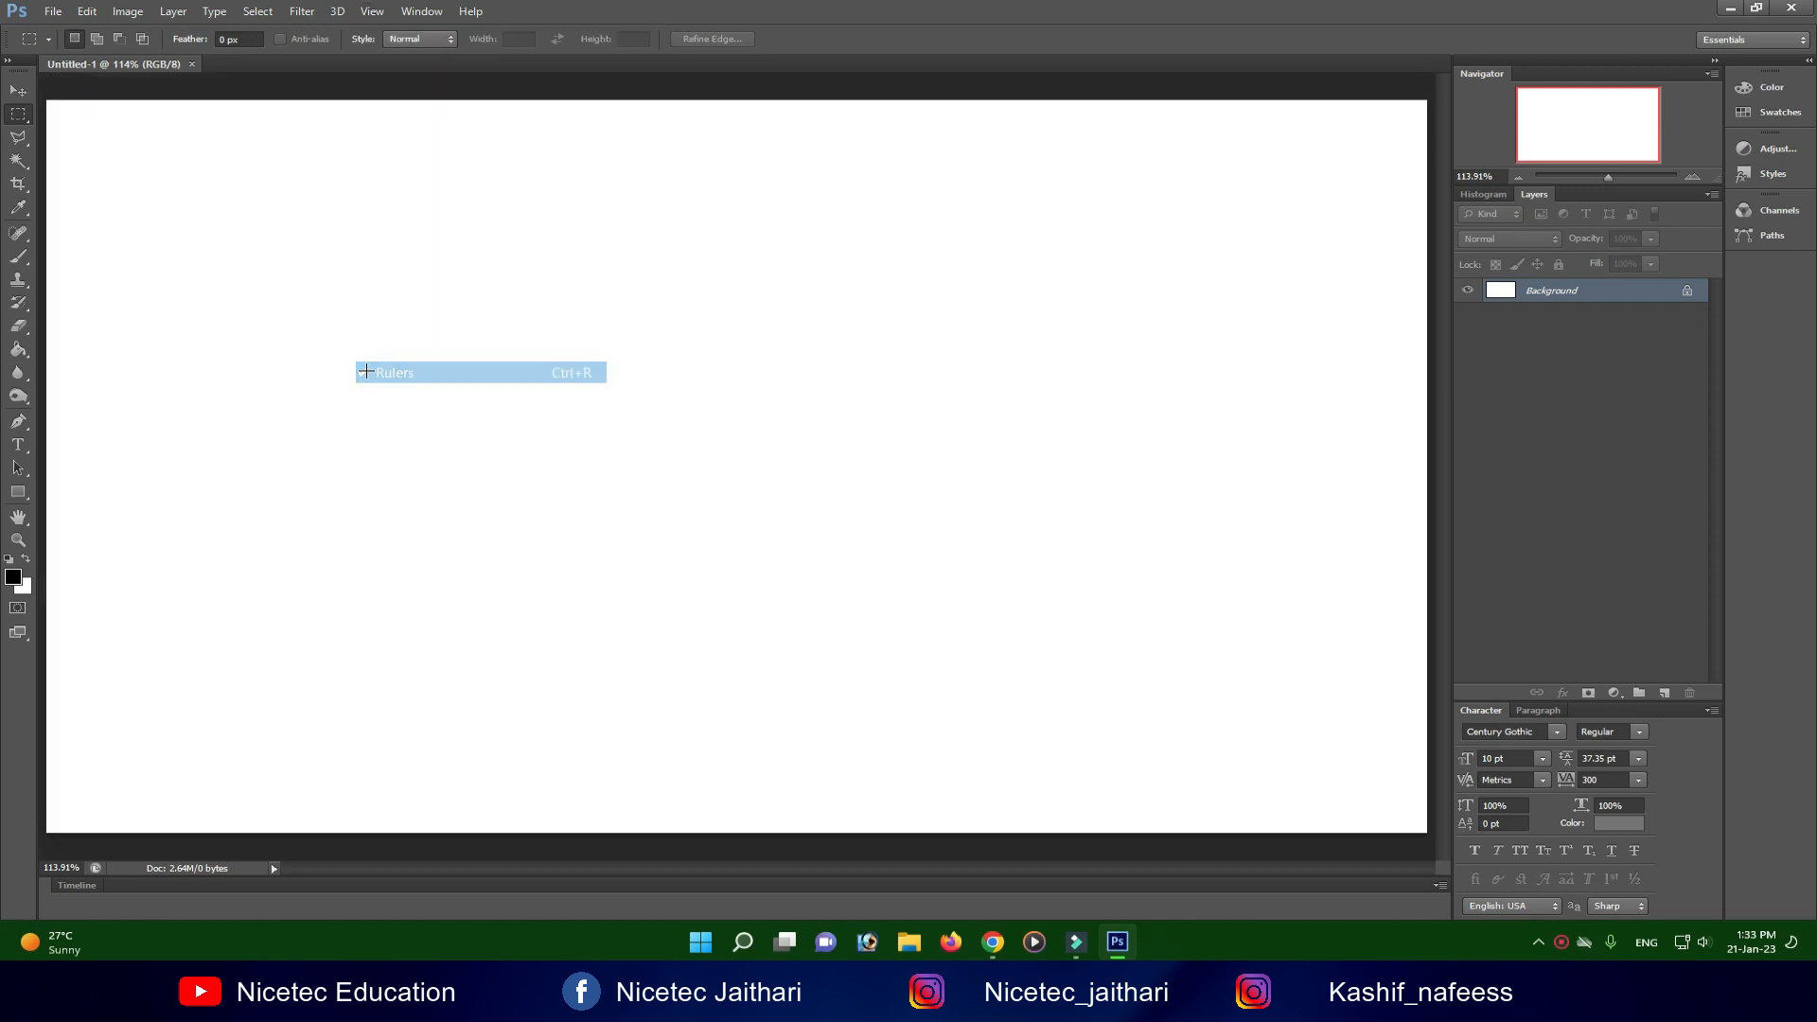
Show the grid over the canvas and hide it again.
{"action": "left_click", "coordinate": [389, 13]}
{"action": "mouse_move", "coordinate": [444, 351]}
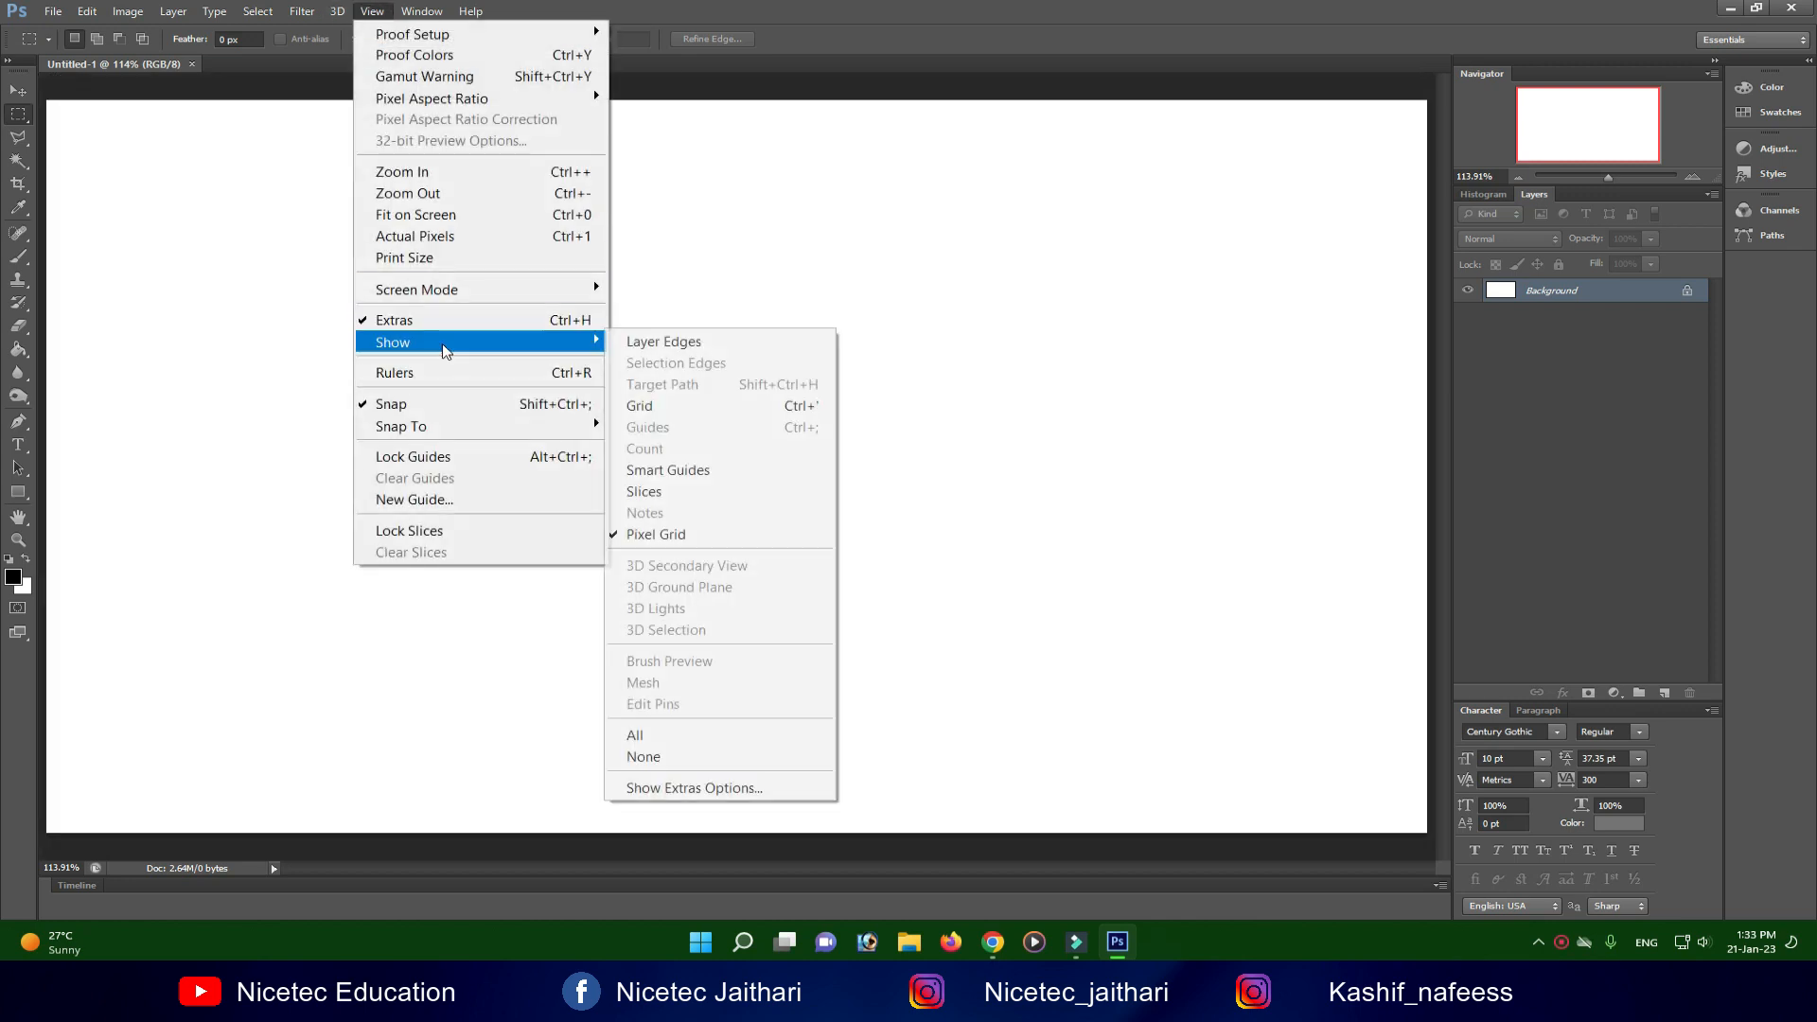
{"action": "left_click", "coordinate": [693, 404]}
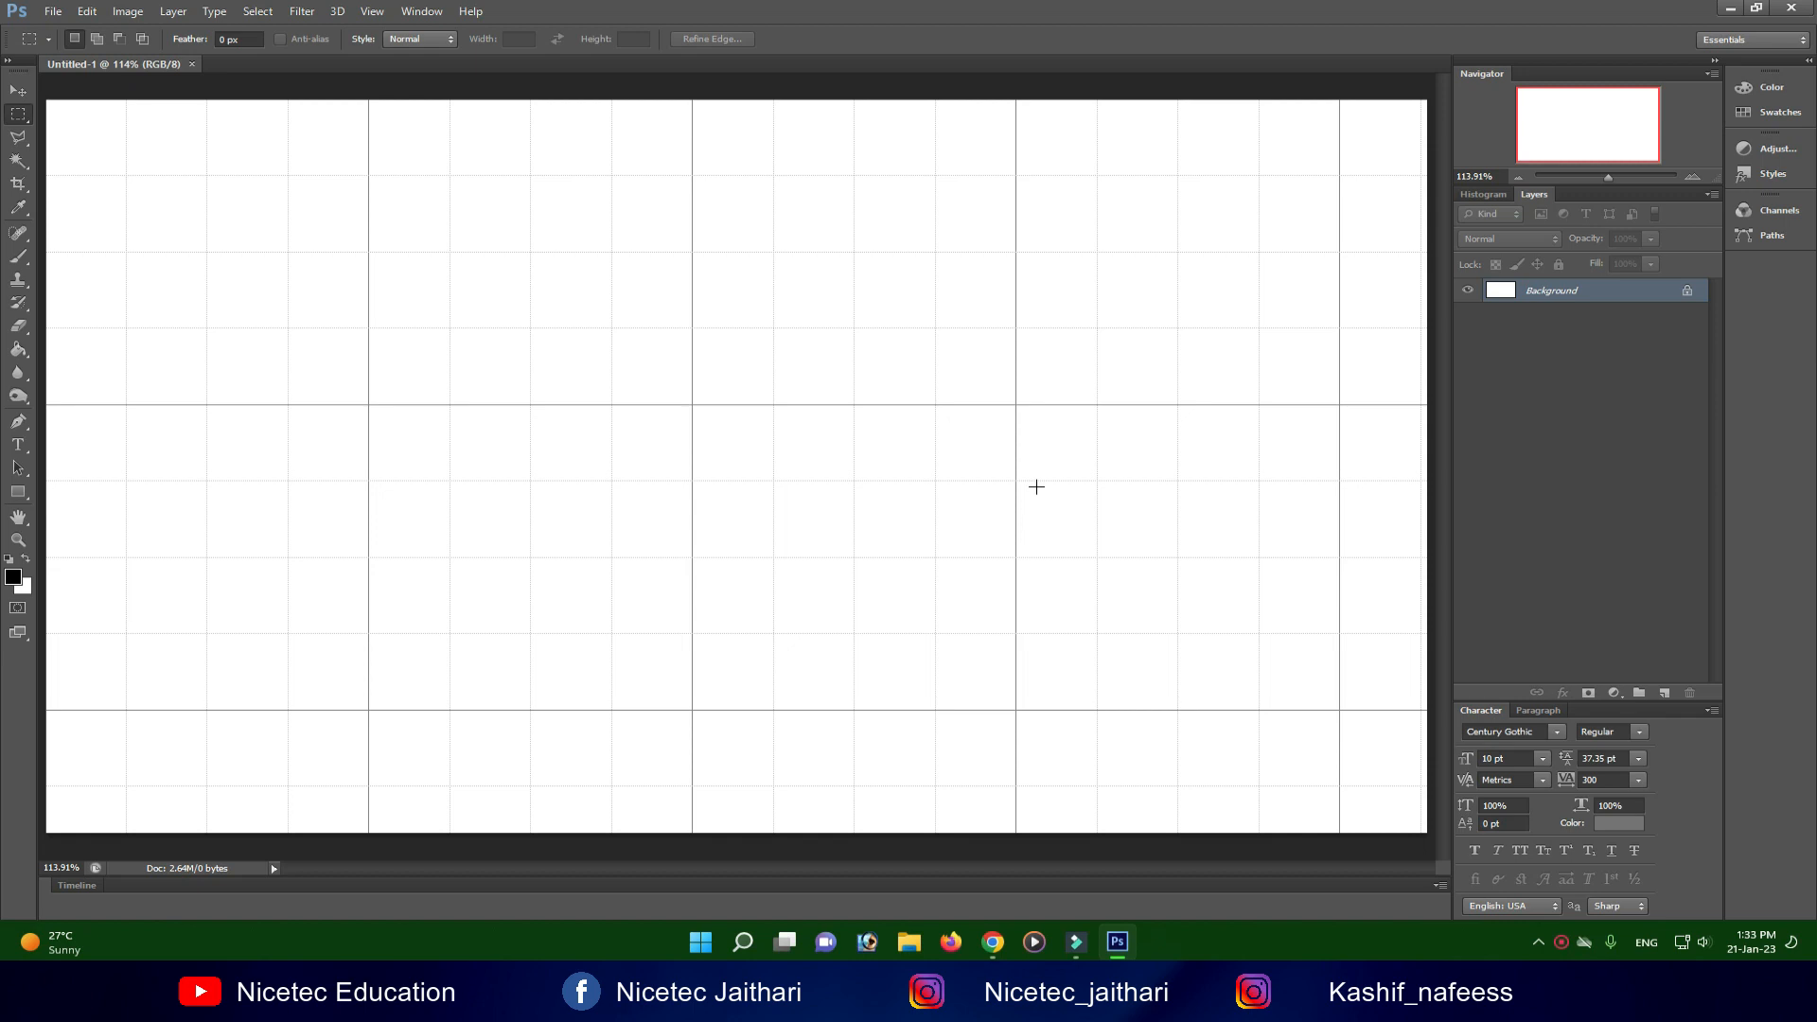
{"action": "left_click", "coordinate": [372, 12]}
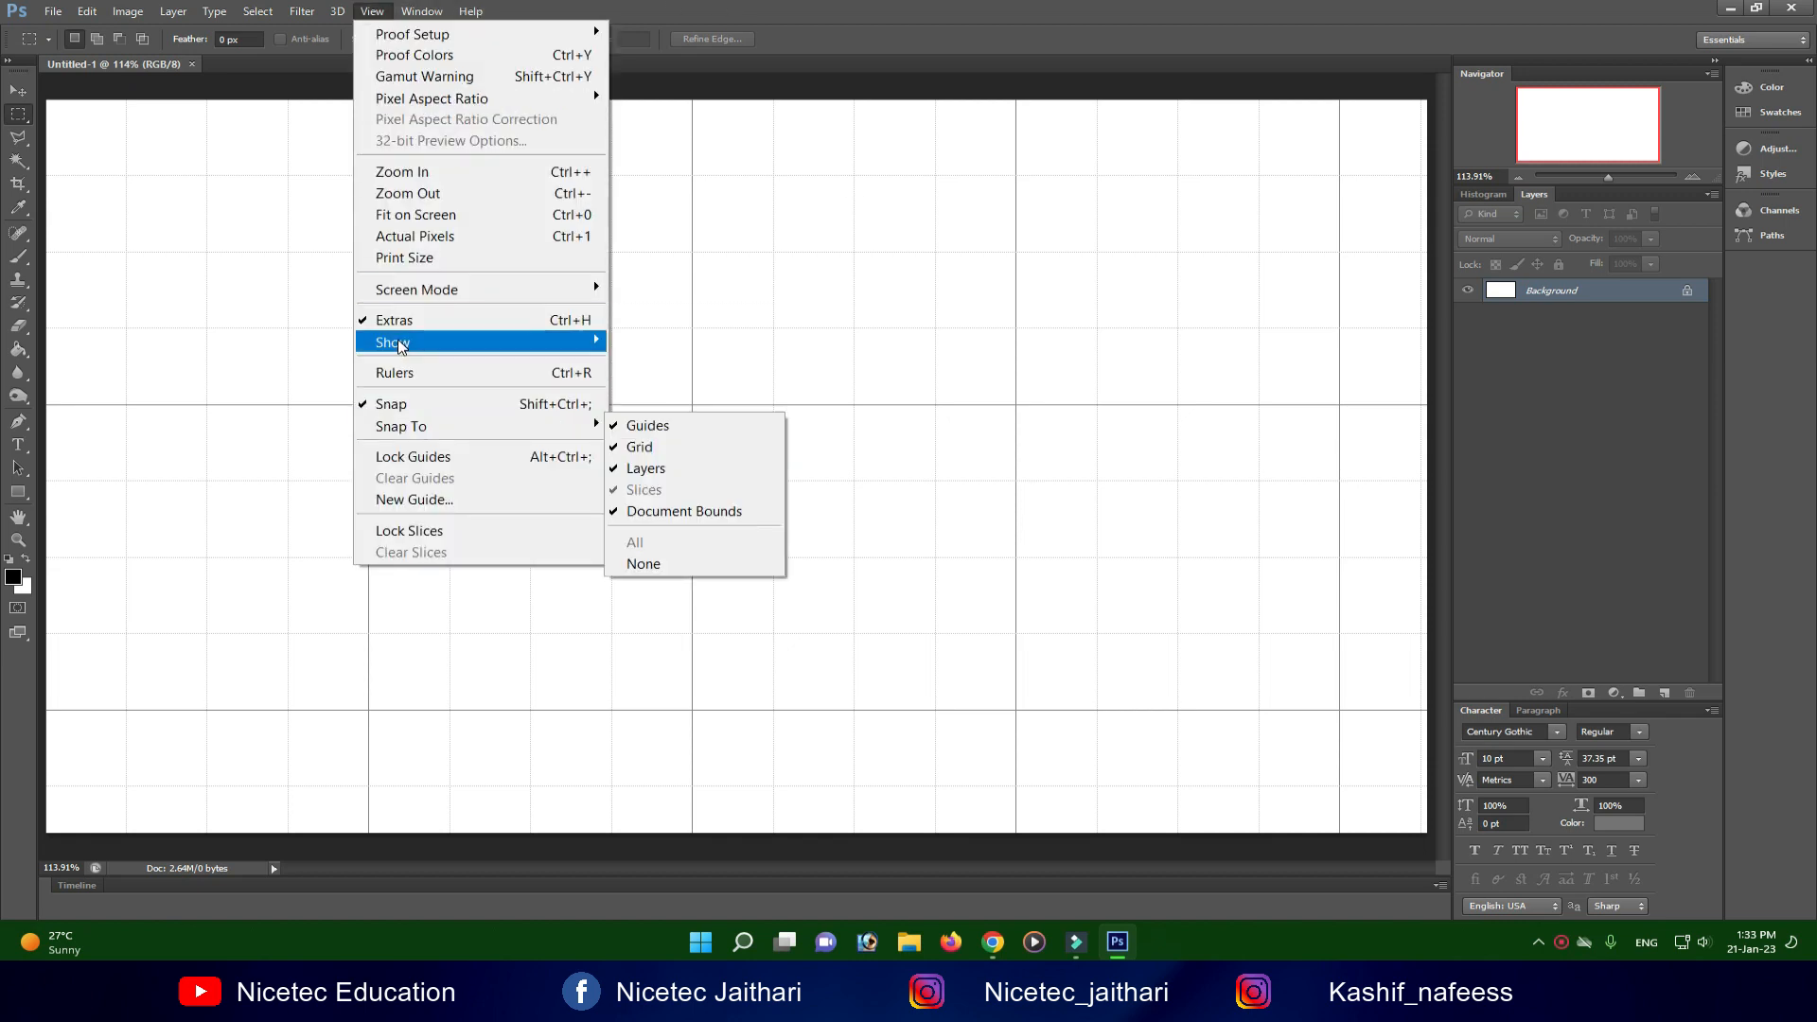
{"action": "mouse_move", "coordinate": [599, 348]}
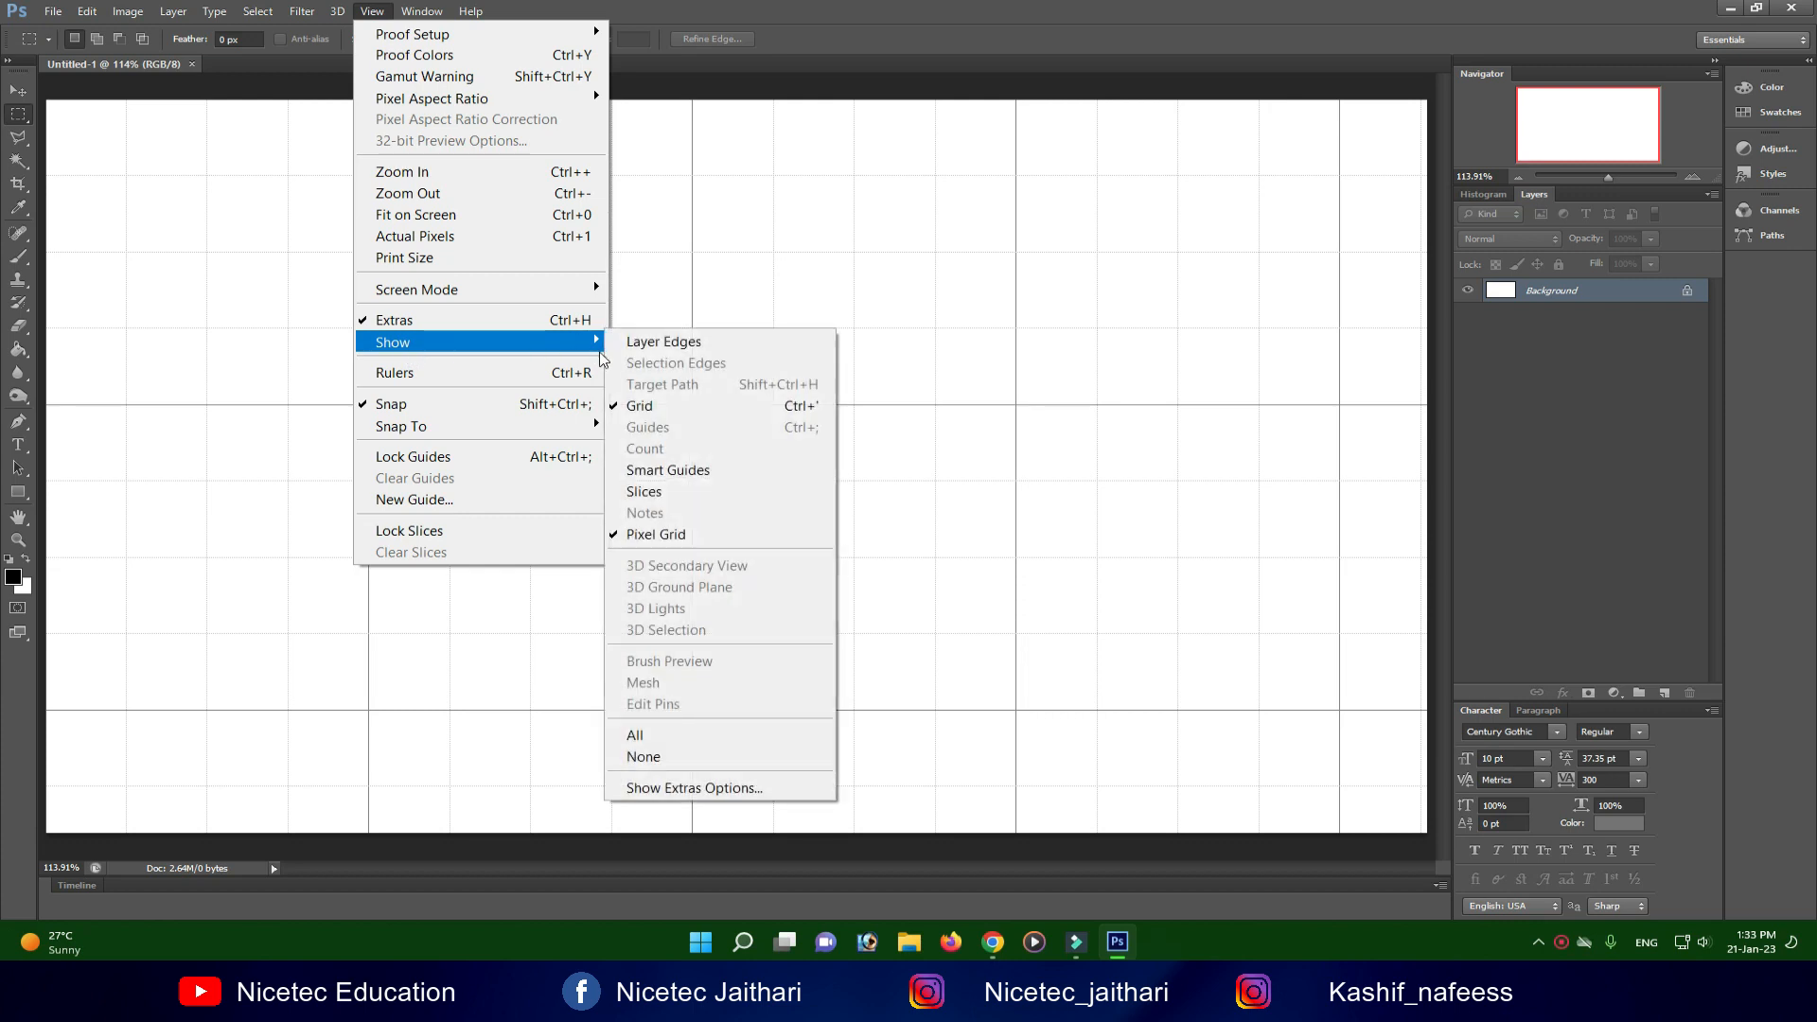
{"action": "left_click", "coordinate": [620, 407]}
Turn on the rulers along the canvas edges.
{"action": "left_click", "coordinate": [372, 11]}
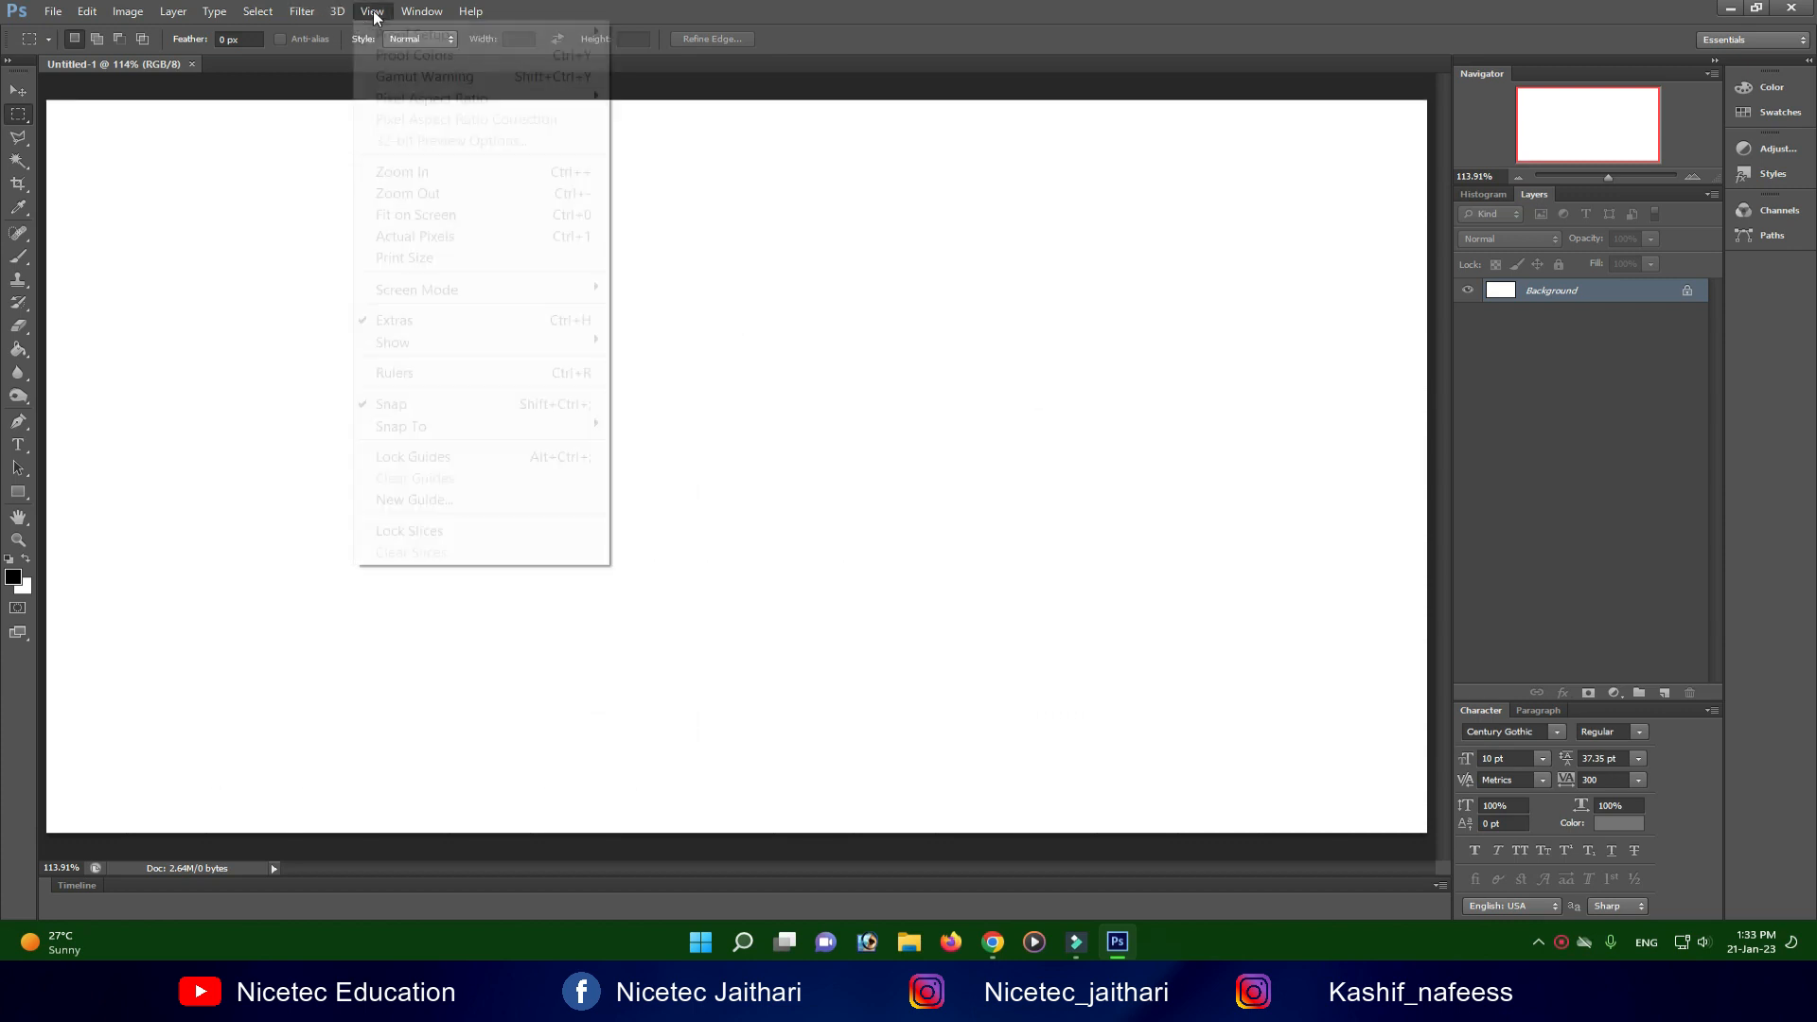
{"action": "mouse_move", "coordinate": [577, 342]}
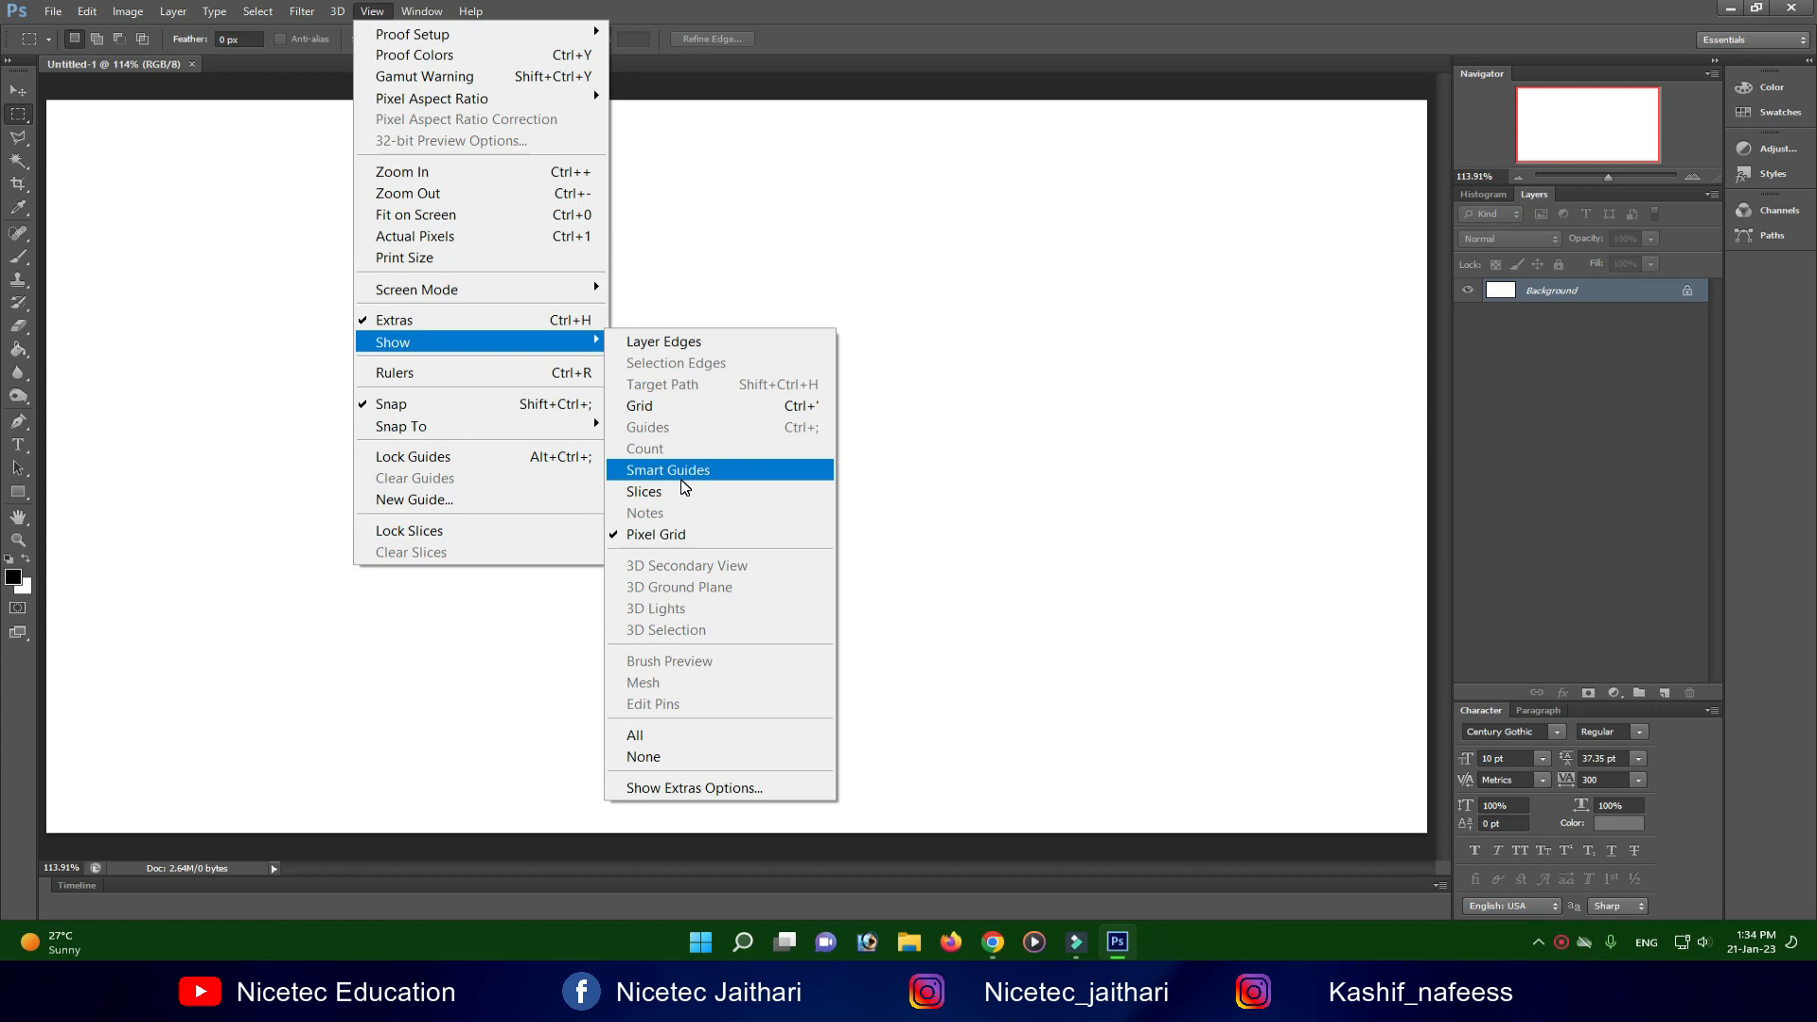
{"action": "left_click", "coordinate": [453, 370]}
Review the Snap setting and the available Snap To options without changing them.
{"action": "left_click", "coordinate": [371, 12]}
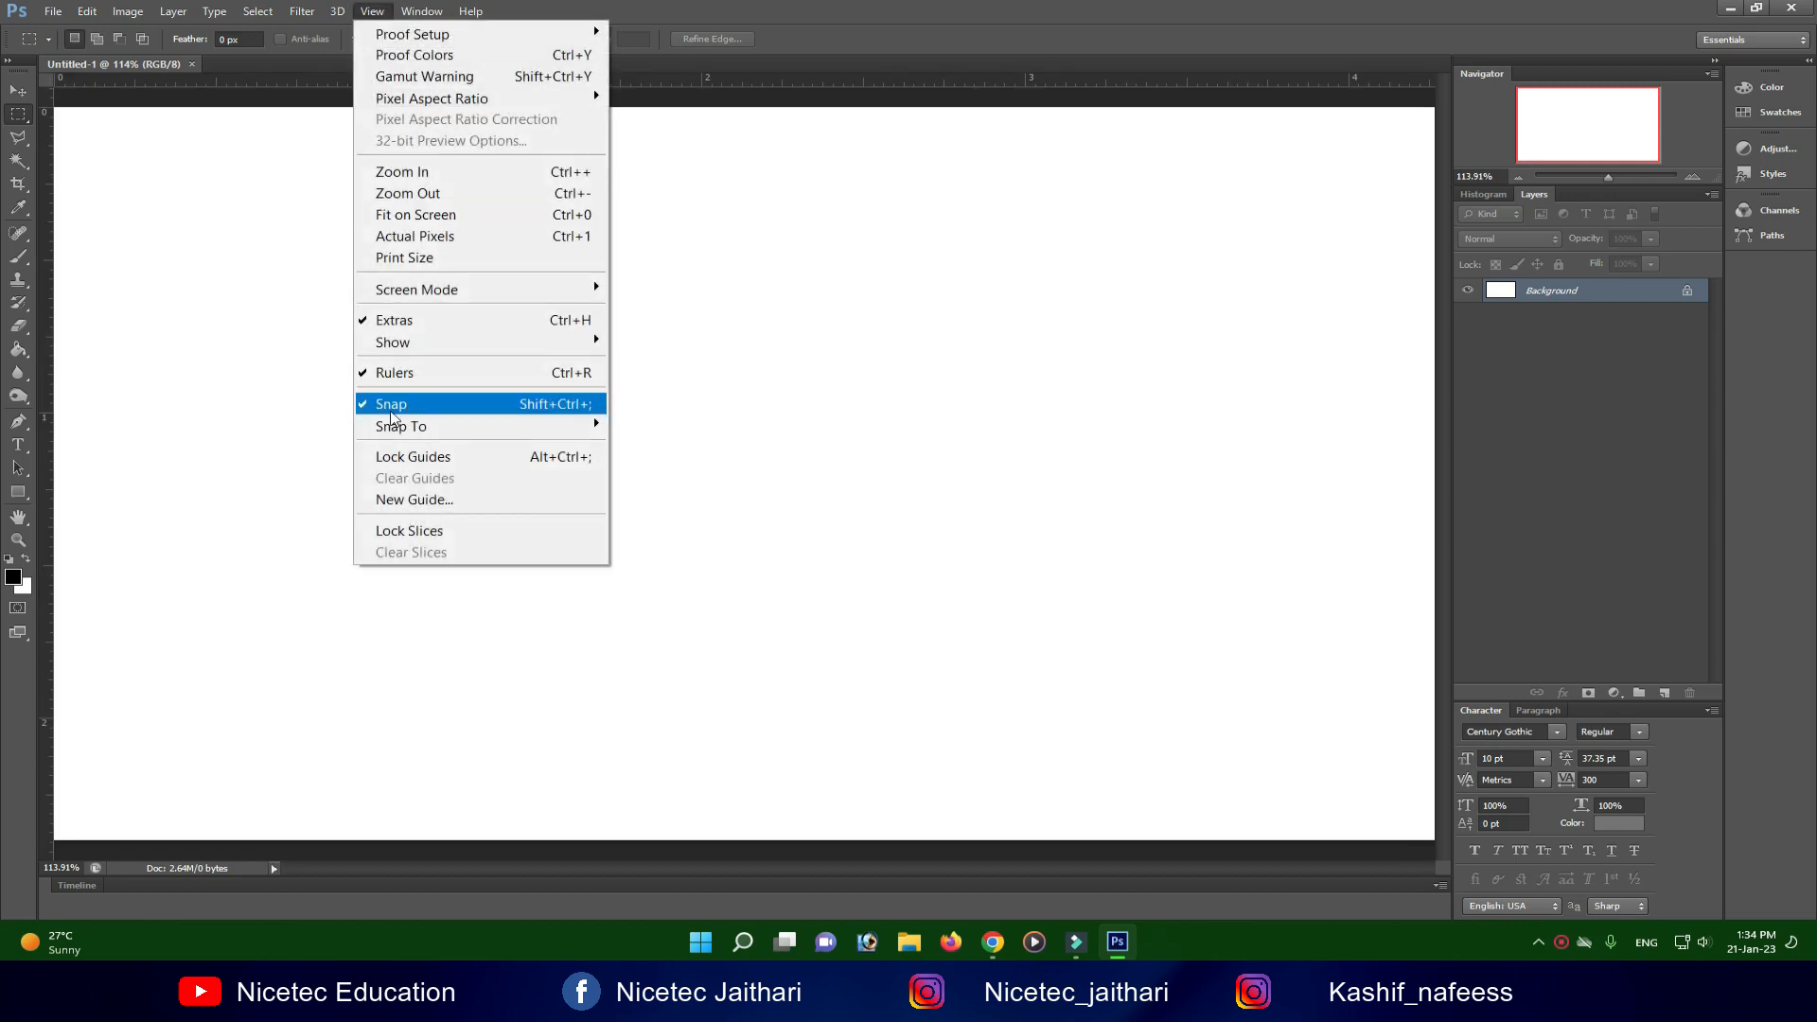
{"action": "mouse_move", "coordinate": [401, 436]}
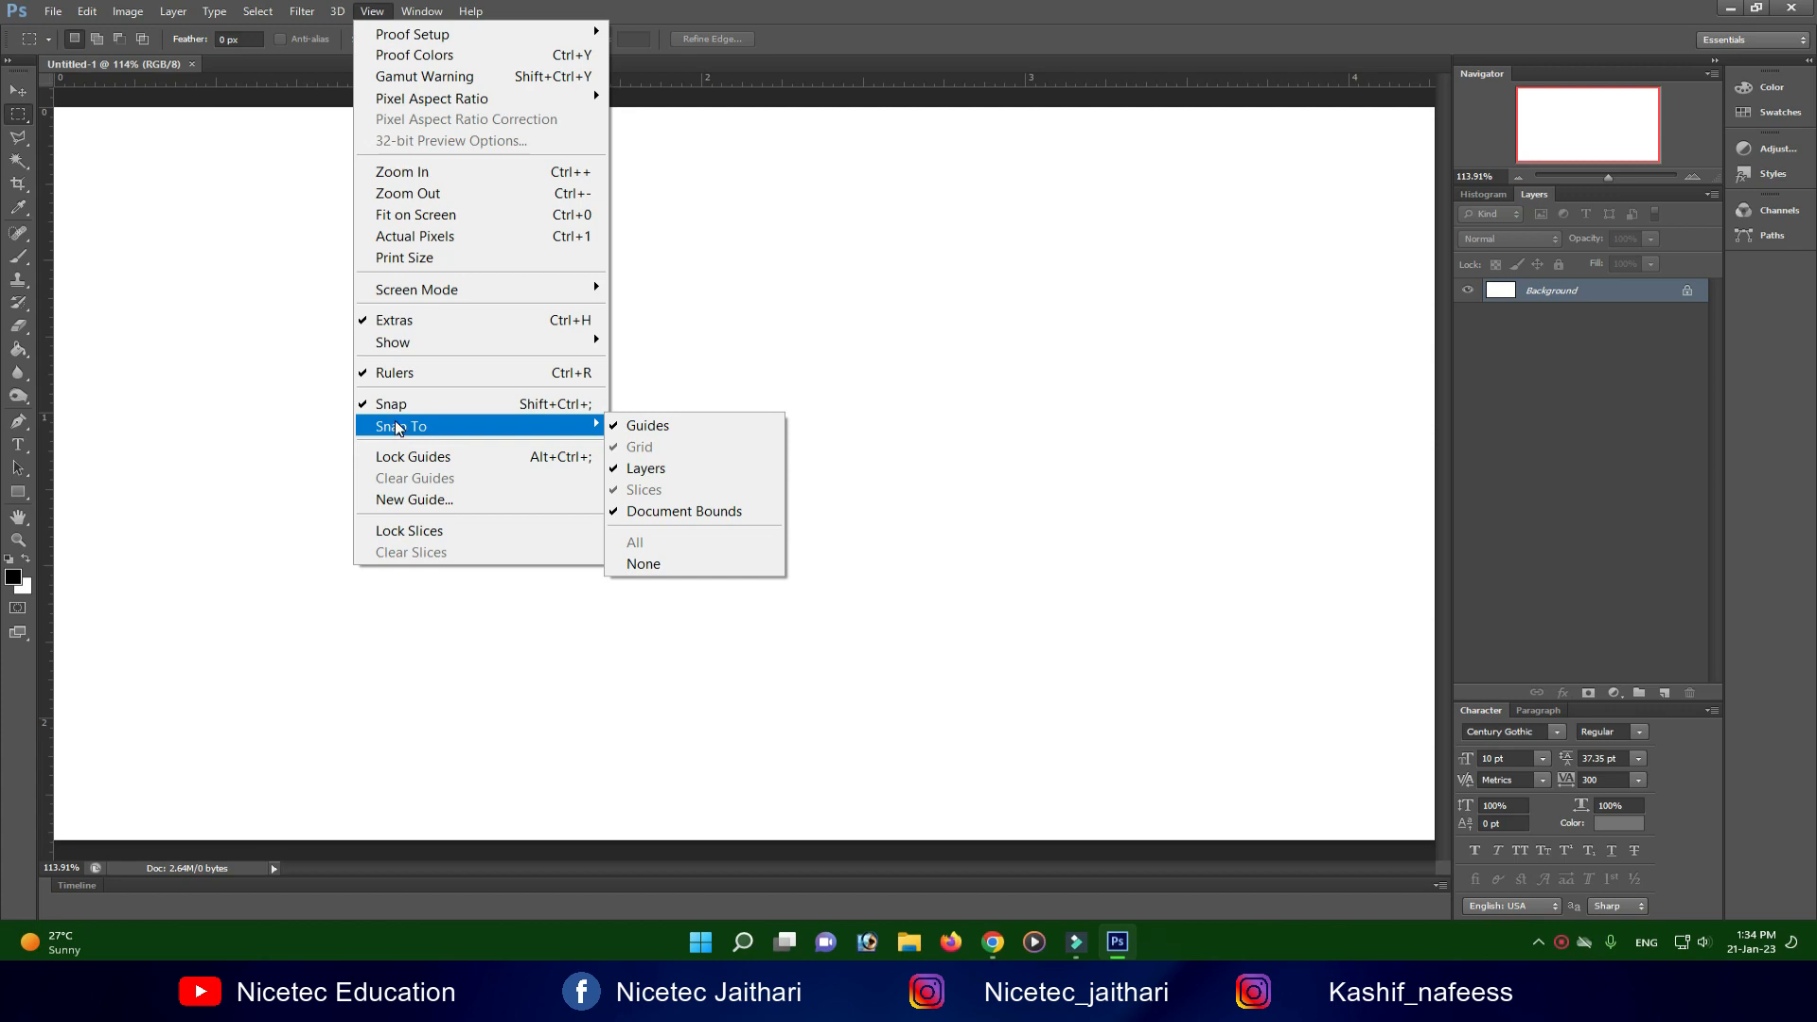
{"action": "left_click", "coordinate": [979, 373]}
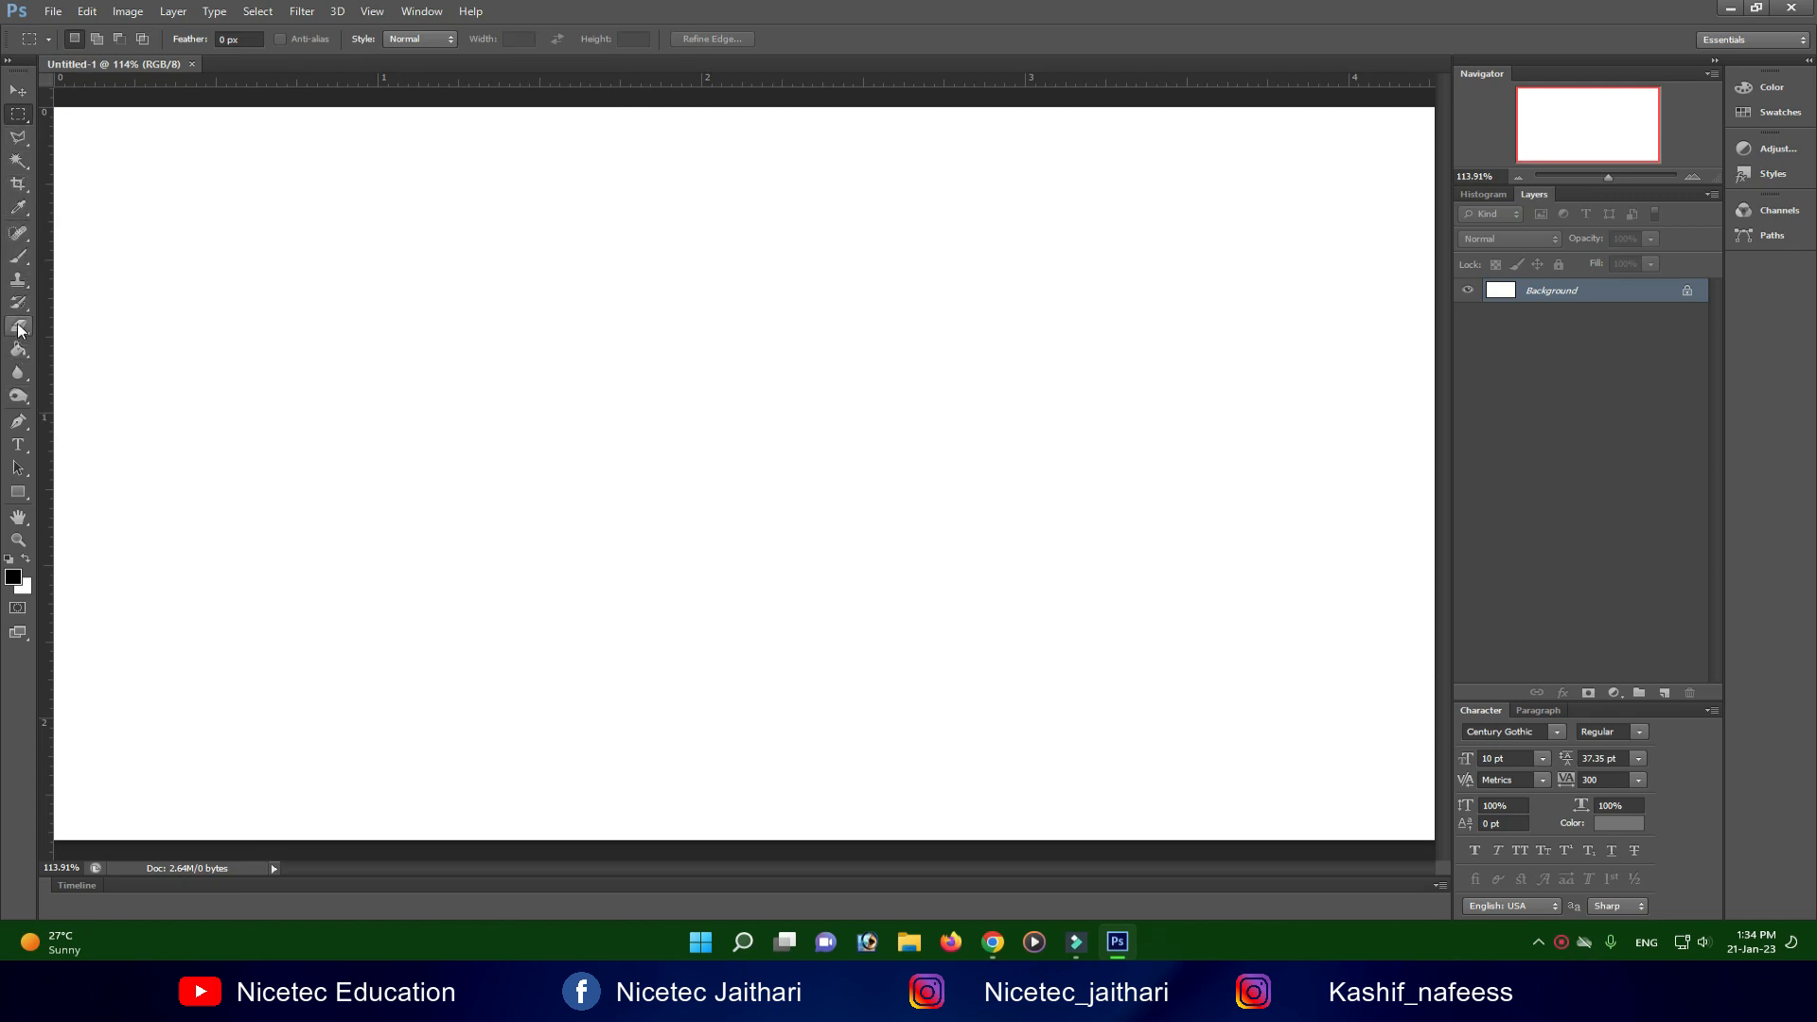
Draw a small rectangular marquee selection, about 0.45 in wide, in the upper-left part of the canvas.
{"action": "left_click_drag", "start_coordinate": [259, 327], "coordinate": [409, 417]}
Fill the rectangular selection with the black foreground colour on the Background layer and deselect it.
{"action": "left_click", "coordinate": [18, 352]}
{"action": "left_click", "coordinate": [324, 391]}
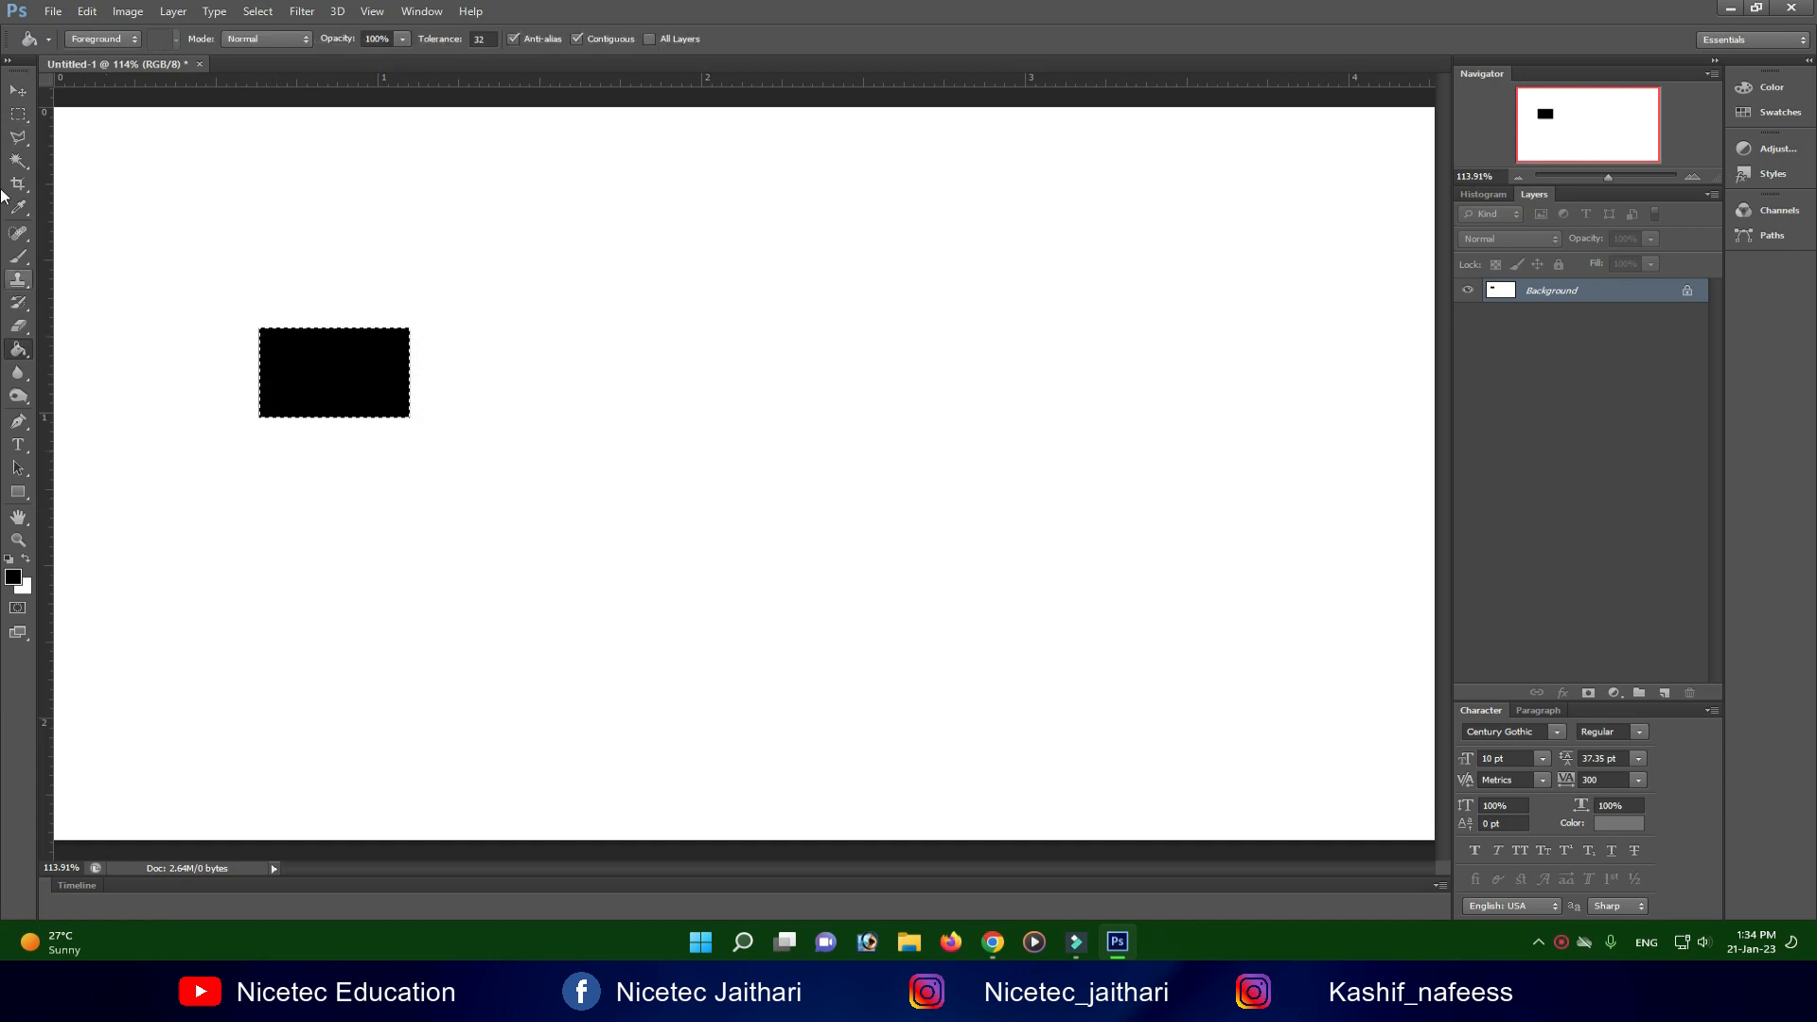
{"action": "left_click", "coordinate": [18, 113]}
{"action": "left_click", "coordinate": [264, 224]}
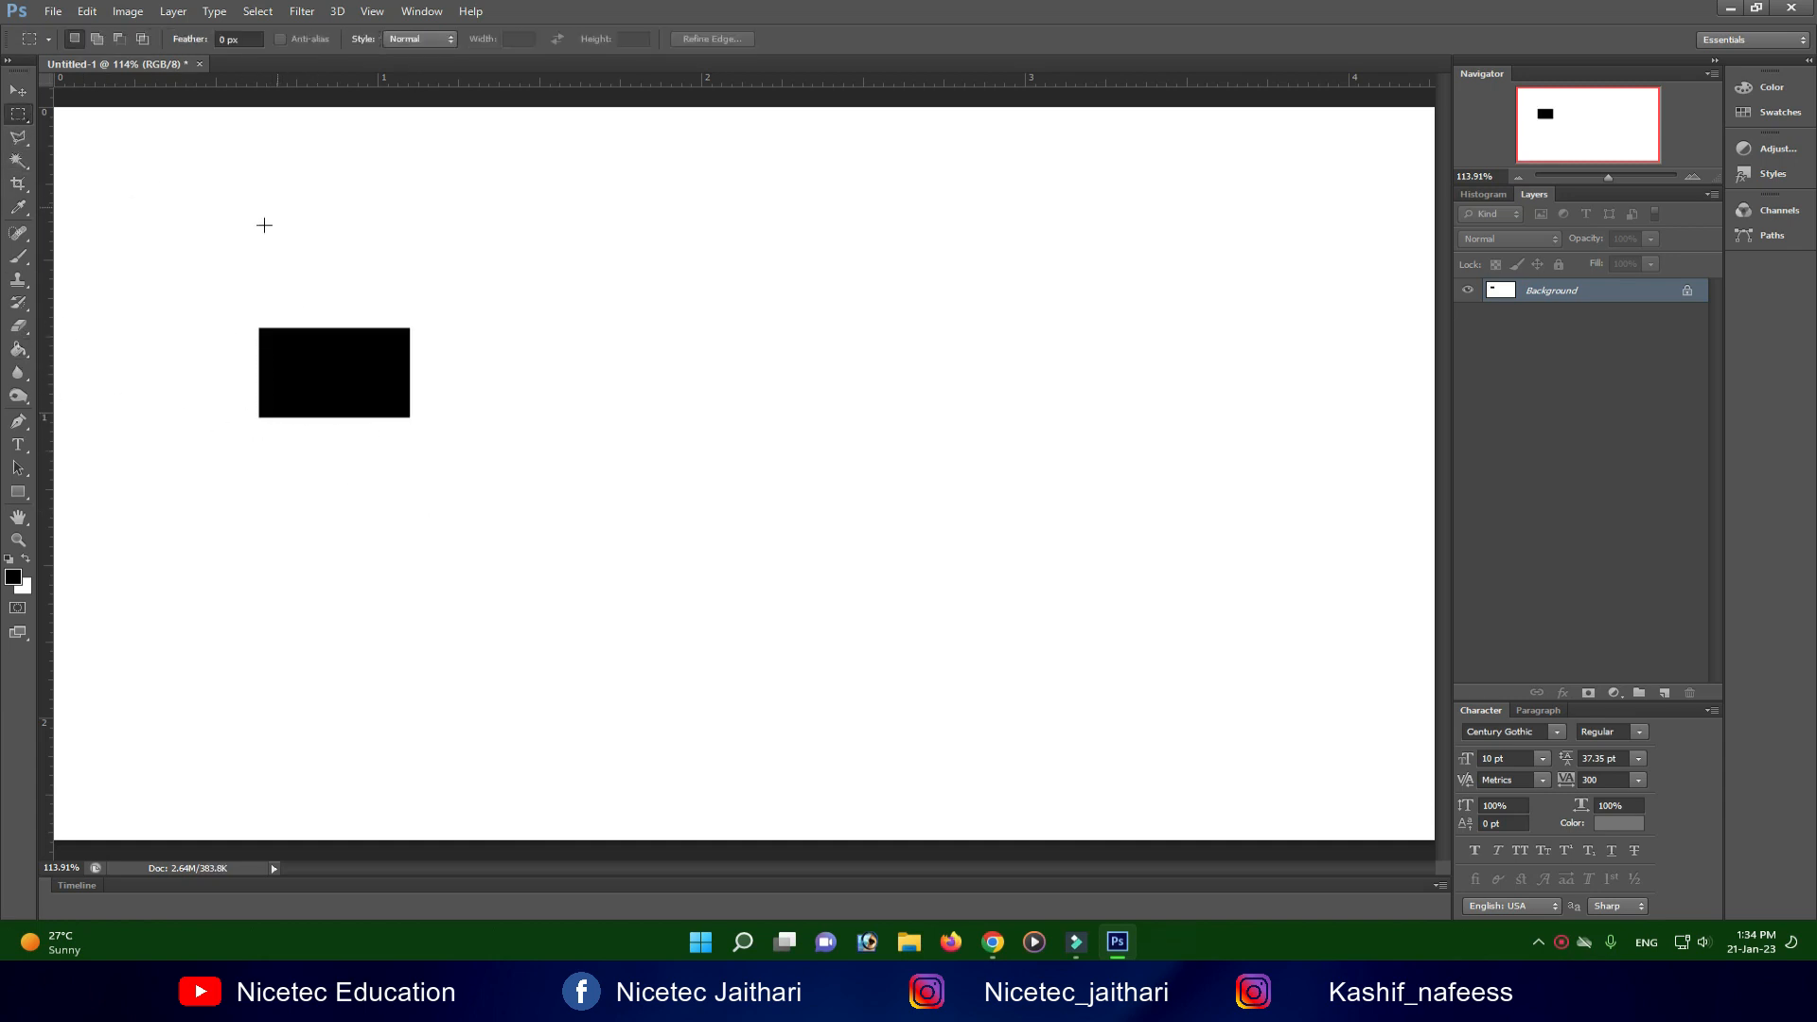
Try to duplicate the black rectangle from the Background layer, and undo back to the unfilled selection.
{"action": "left_click", "coordinate": [19, 90]}
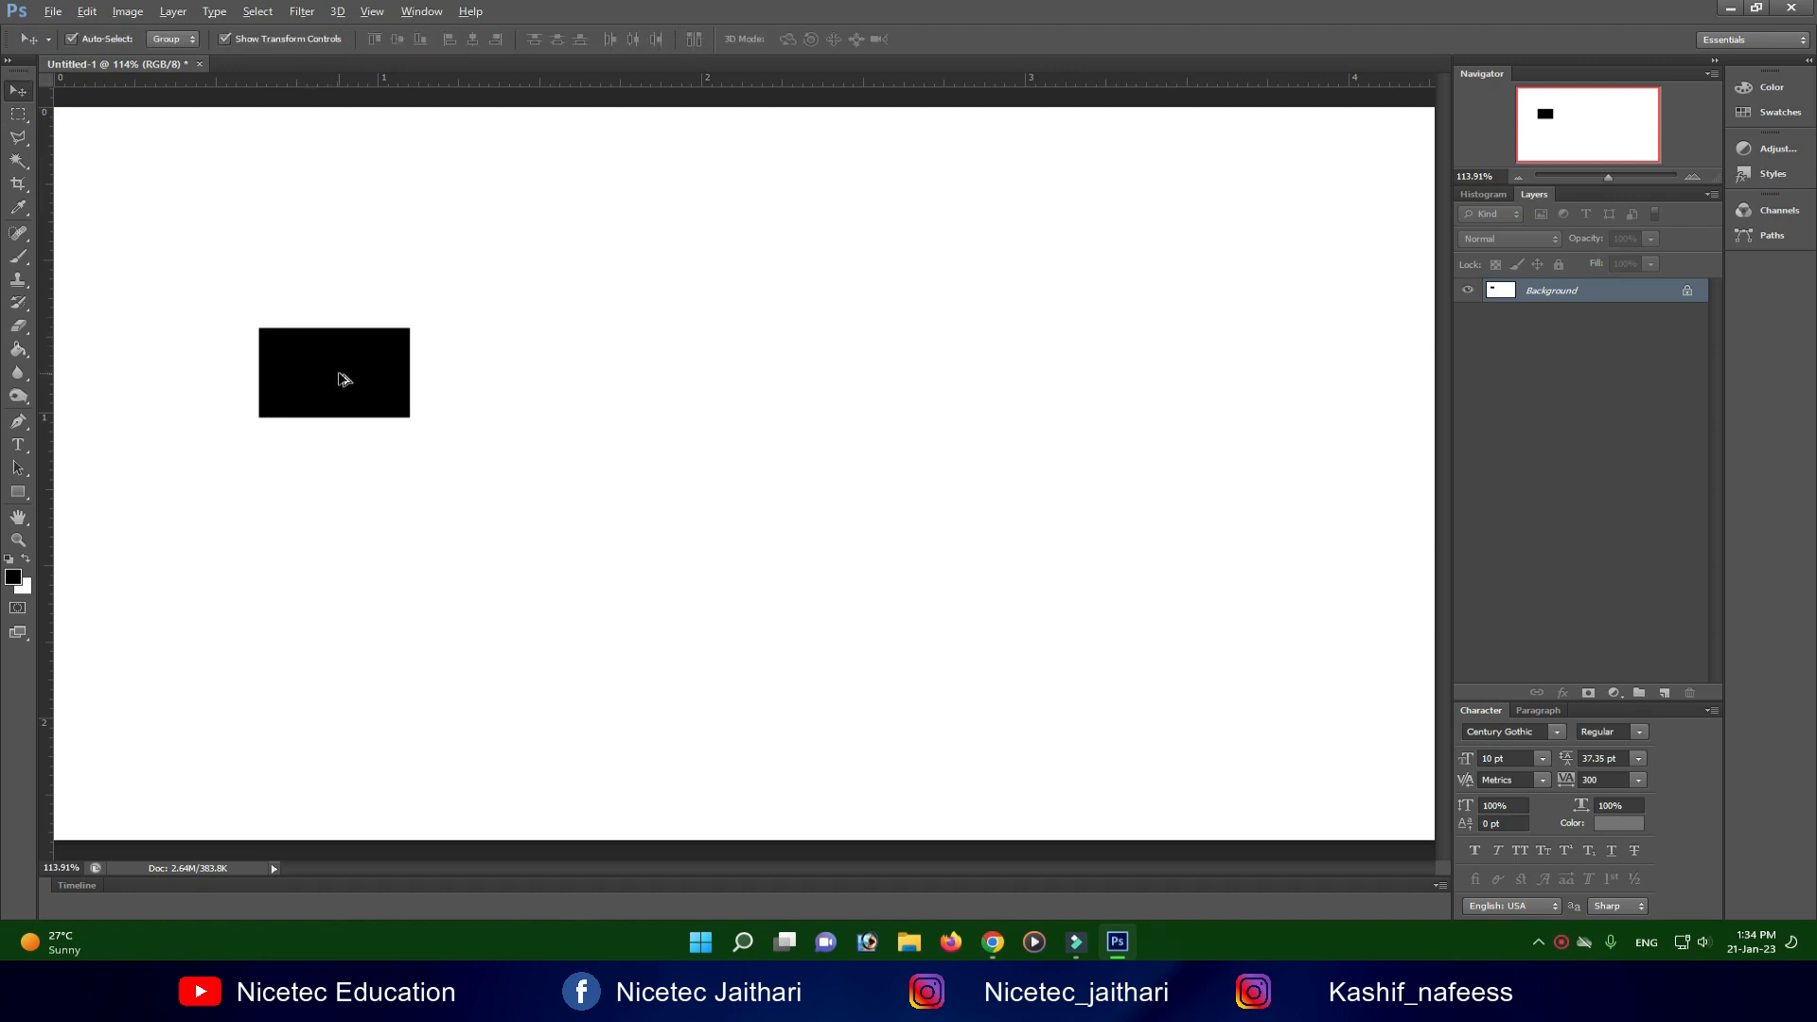
{"action": "left_click_drag", "start_coordinate": [342, 378], "coordinate": [640, 420], "text": "alt"}
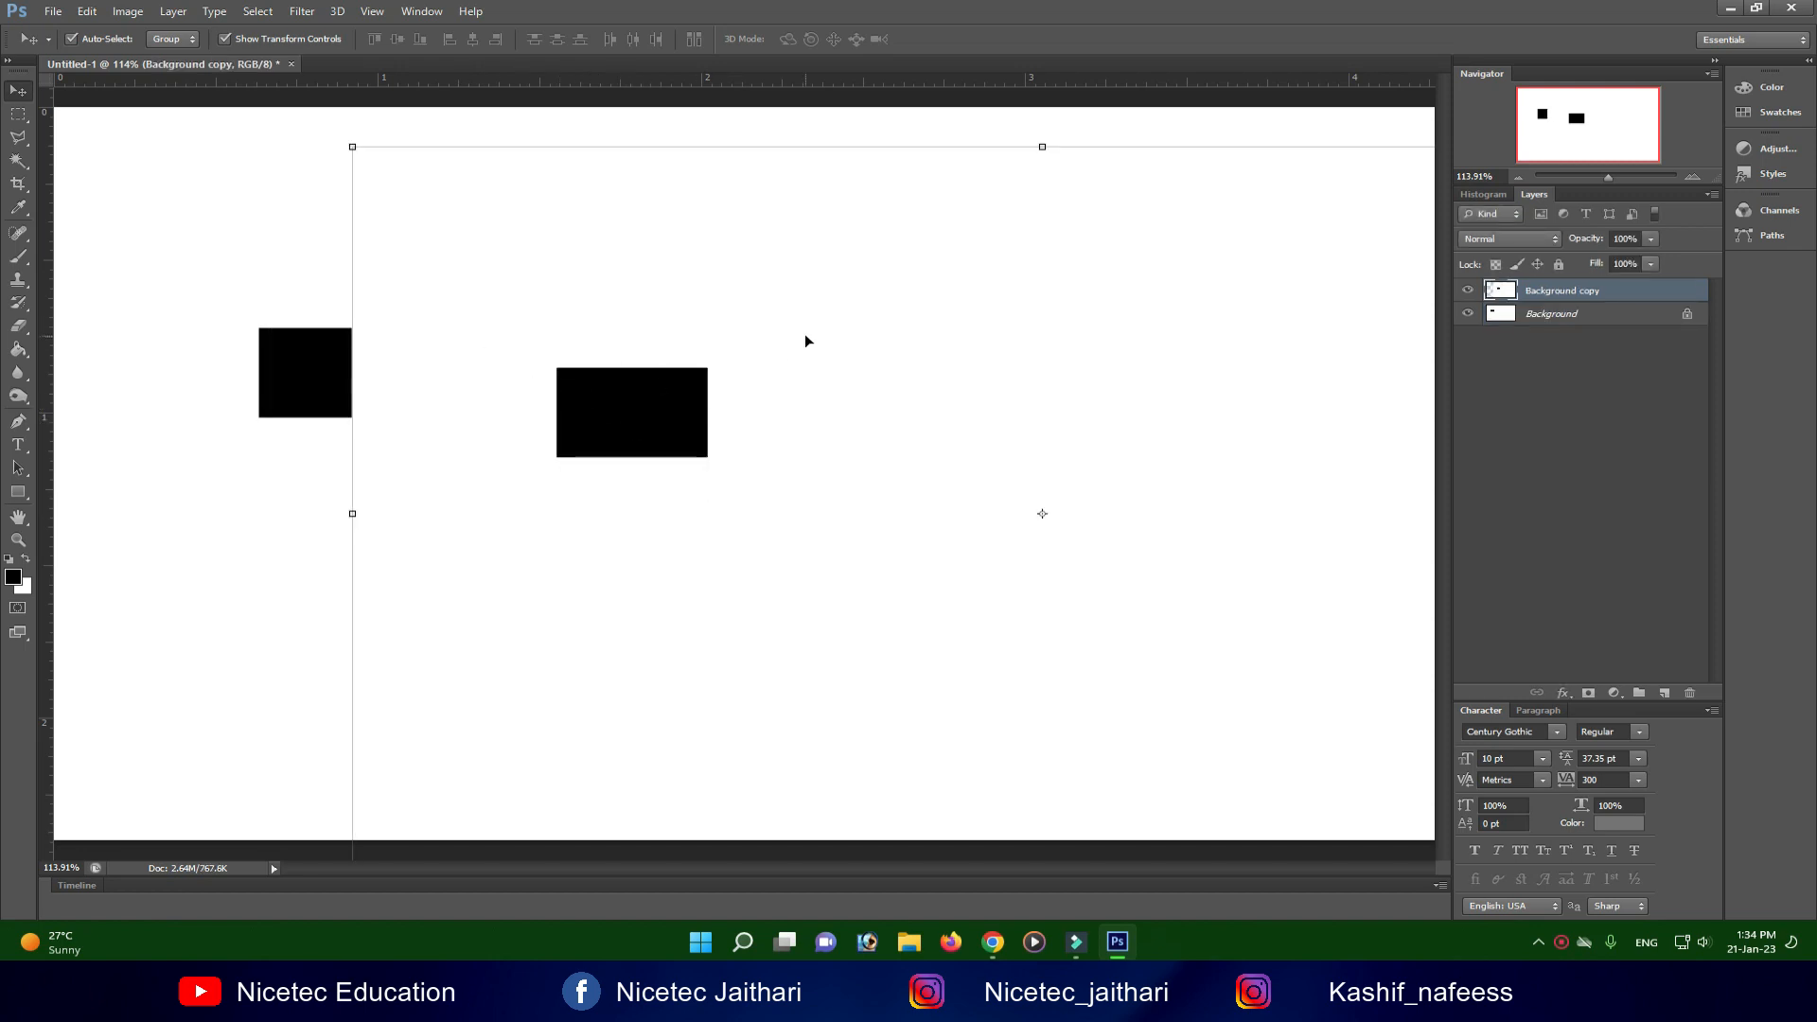
{"action": "key", "text": "ctrl+z"}
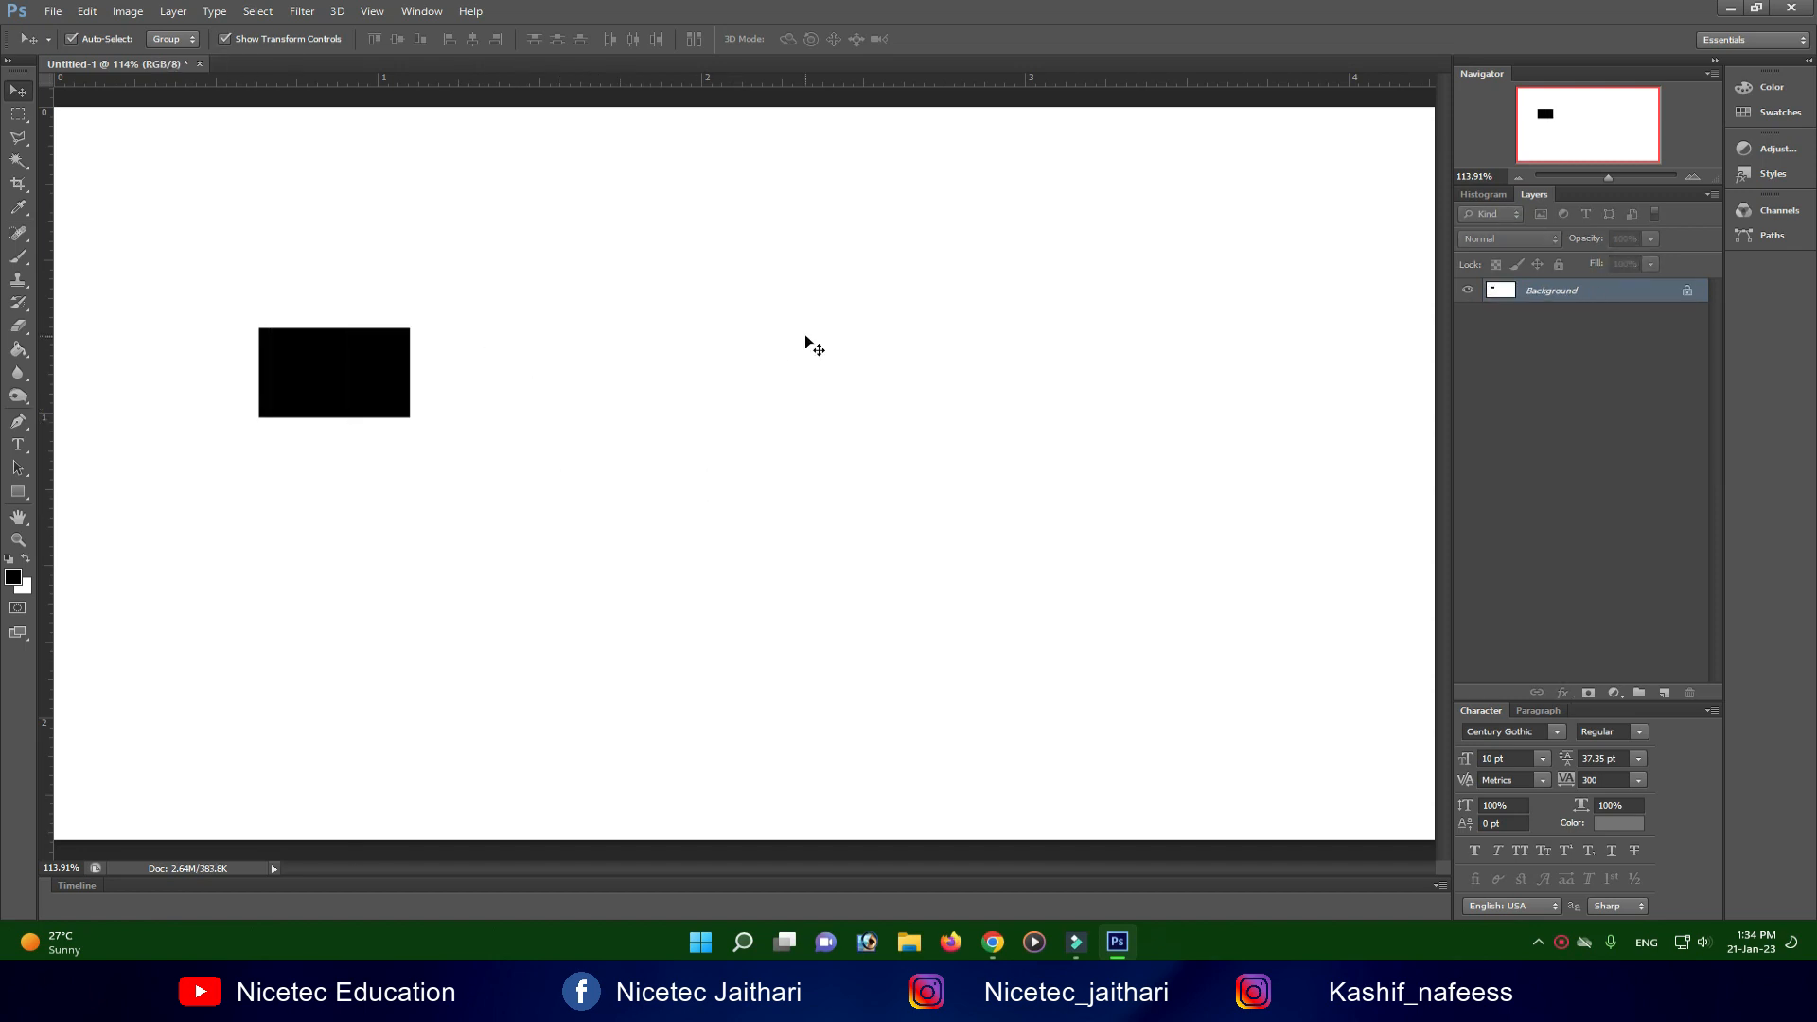
{"action": "key", "text": "ctrl+z"}
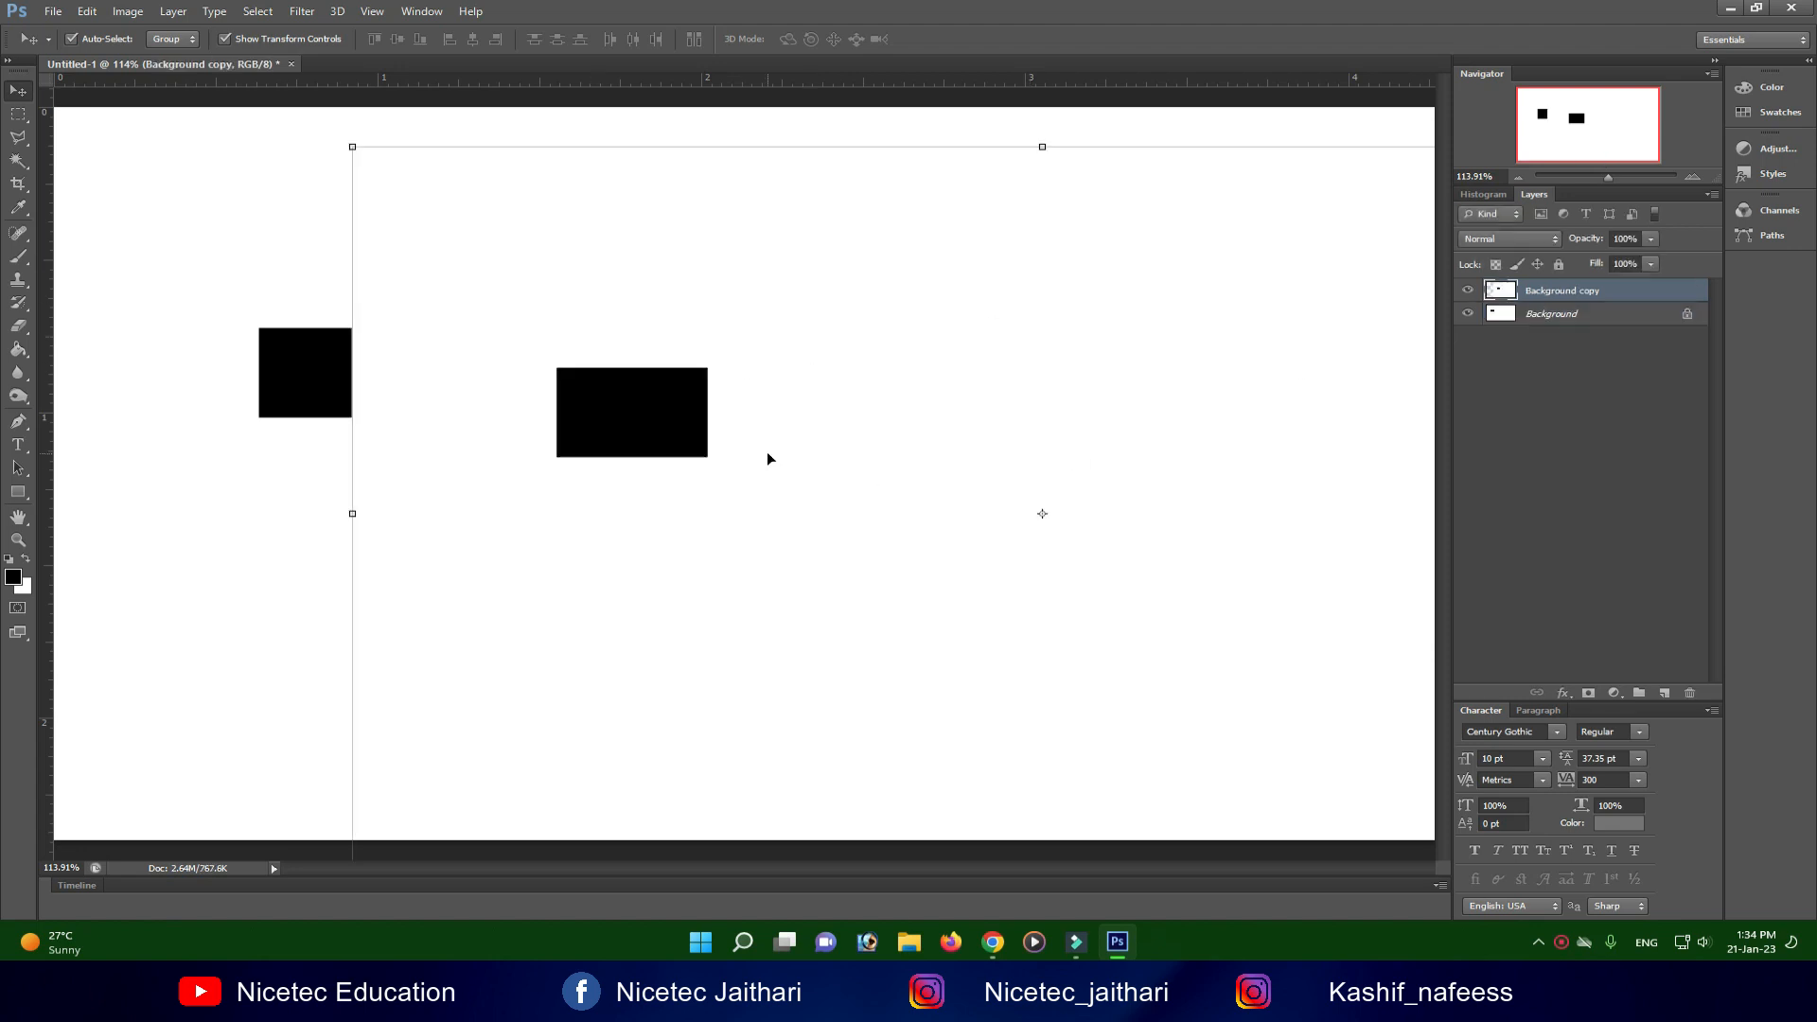
{"action": "key", "text": "ctrl+z"}
{"action": "key", "text": "ctrl+z"}
{"action": "key", "text": "ctrl+z"}
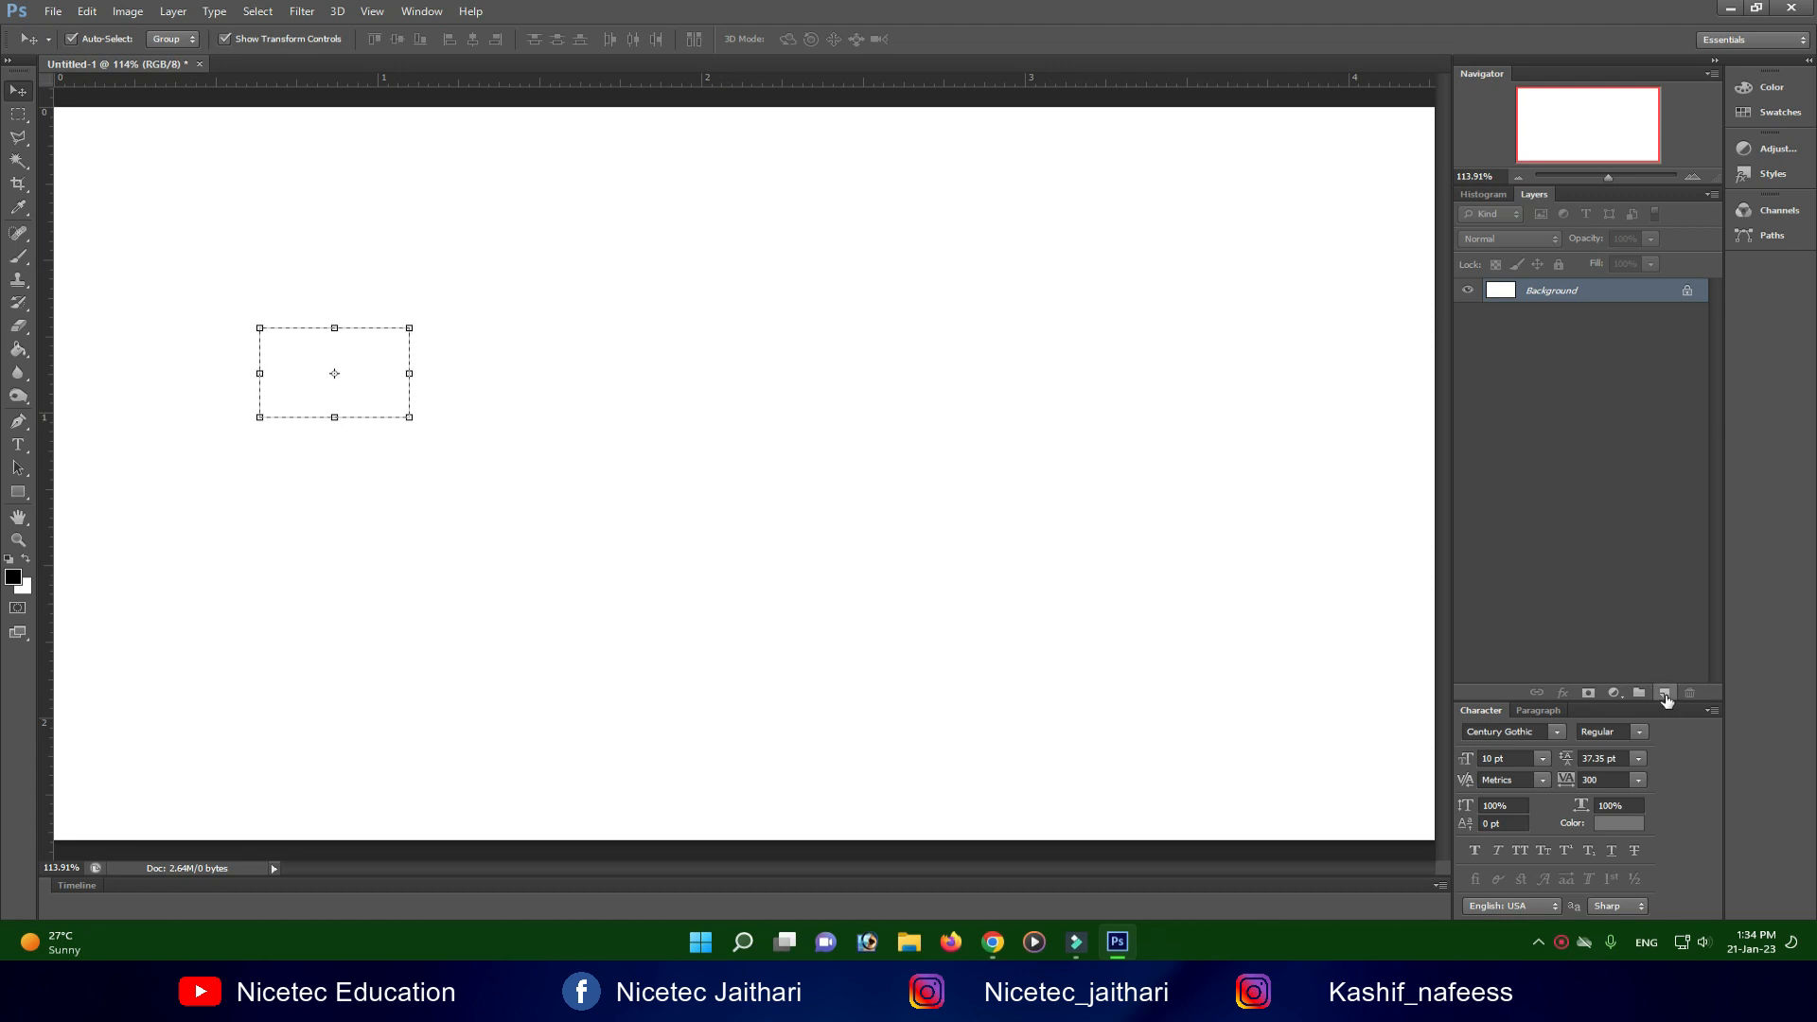
Add a new layer, fill the rectangular selection with black on it, and deselect.
{"action": "left_click", "coordinate": [1665, 693]}
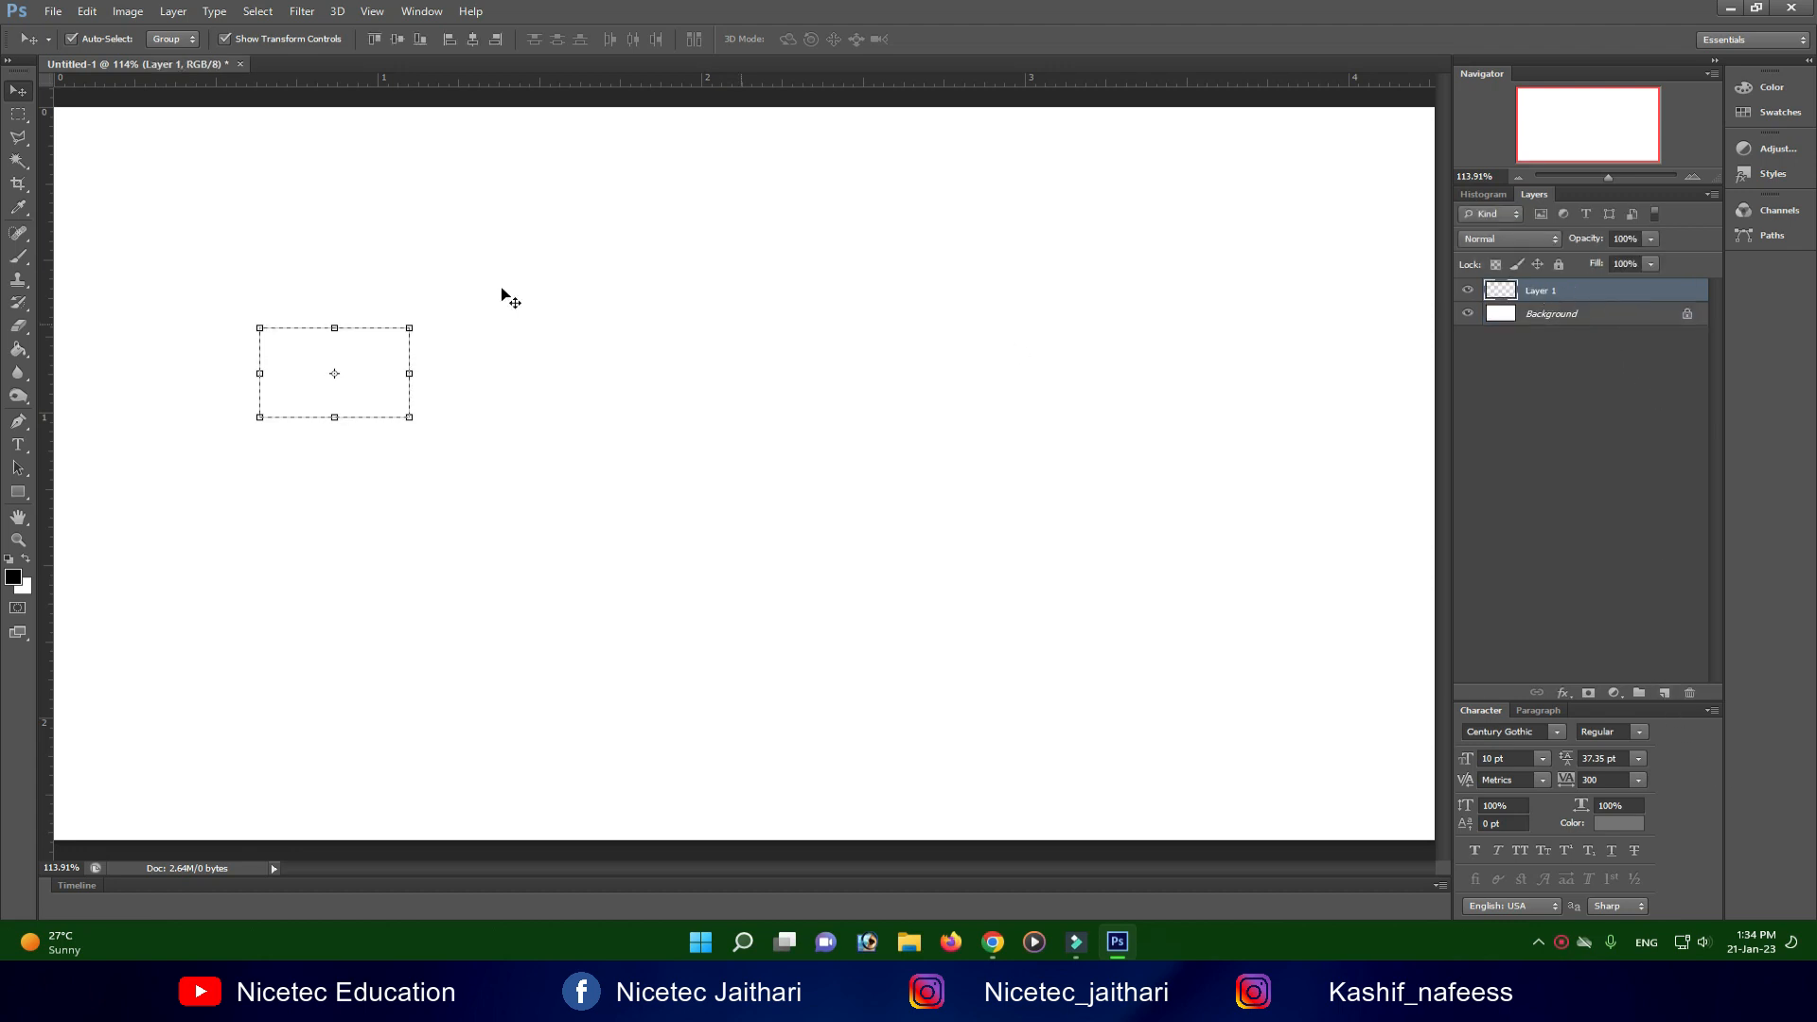
{"action": "left_click", "coordinate": [18, 349]}
{"action": "left_click", "coordinate": [333, 356]}
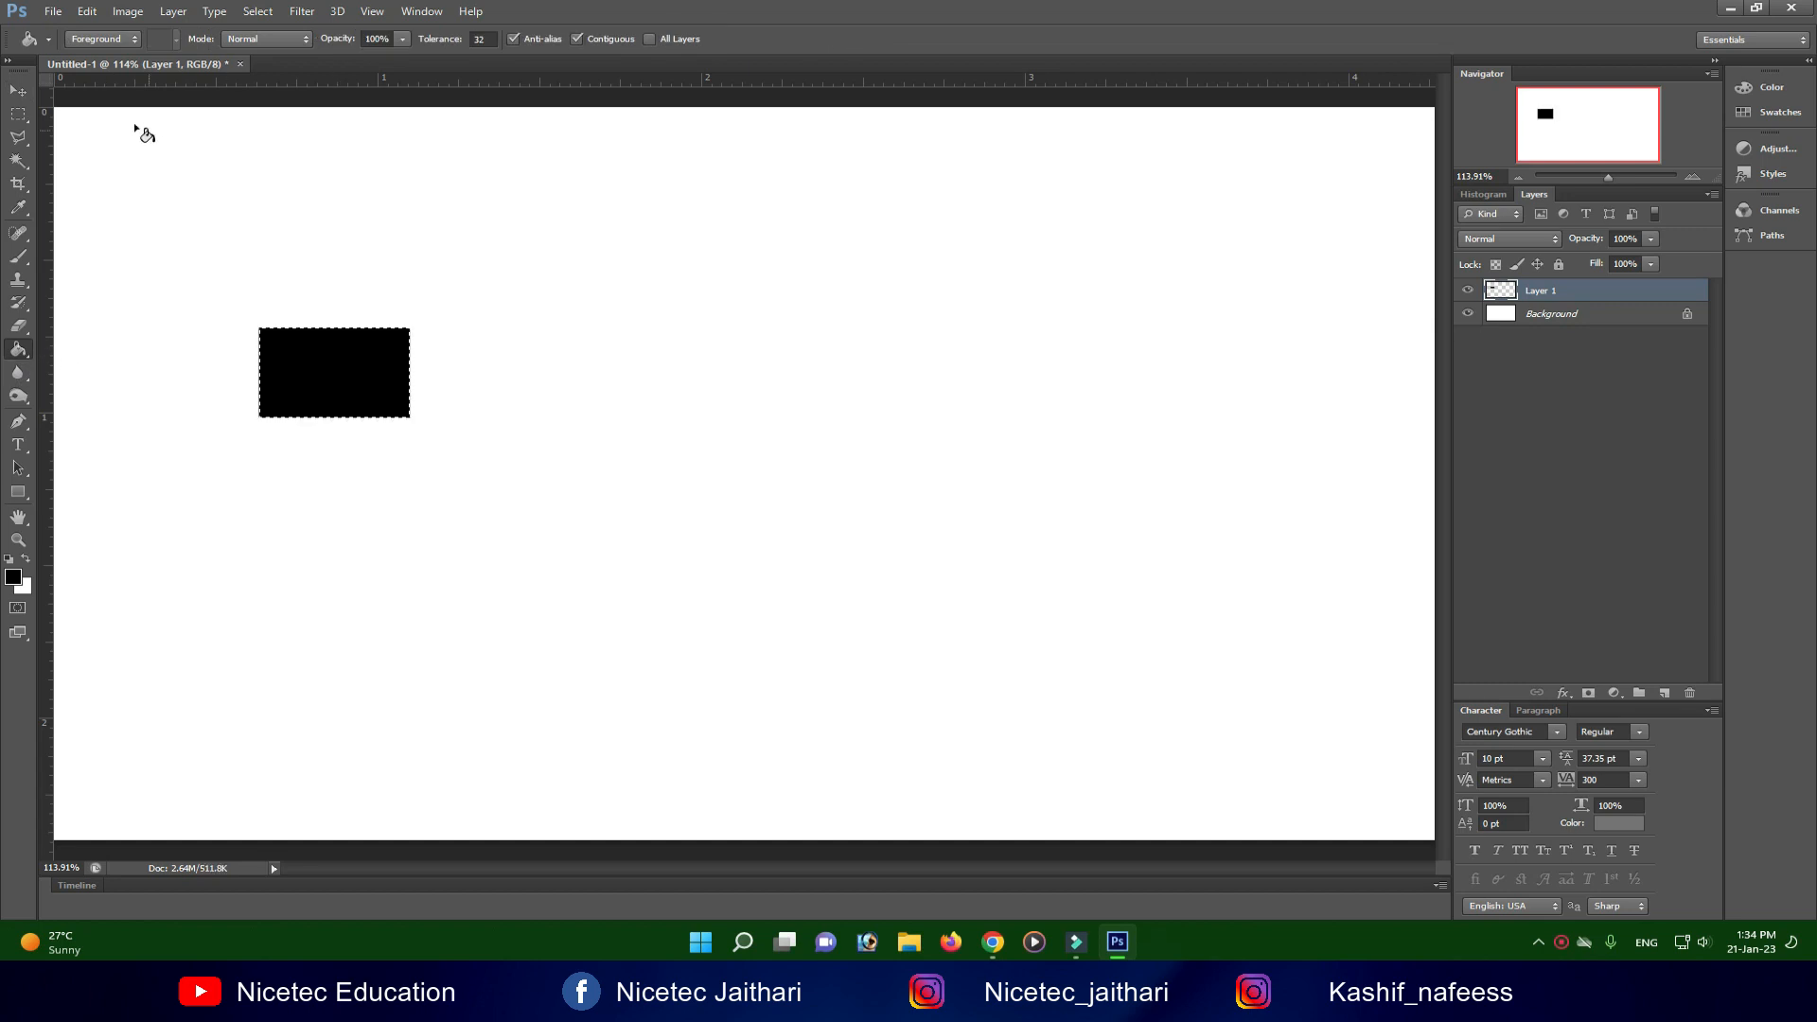
{"action": "left_click", "coordinate": [18, 114]}
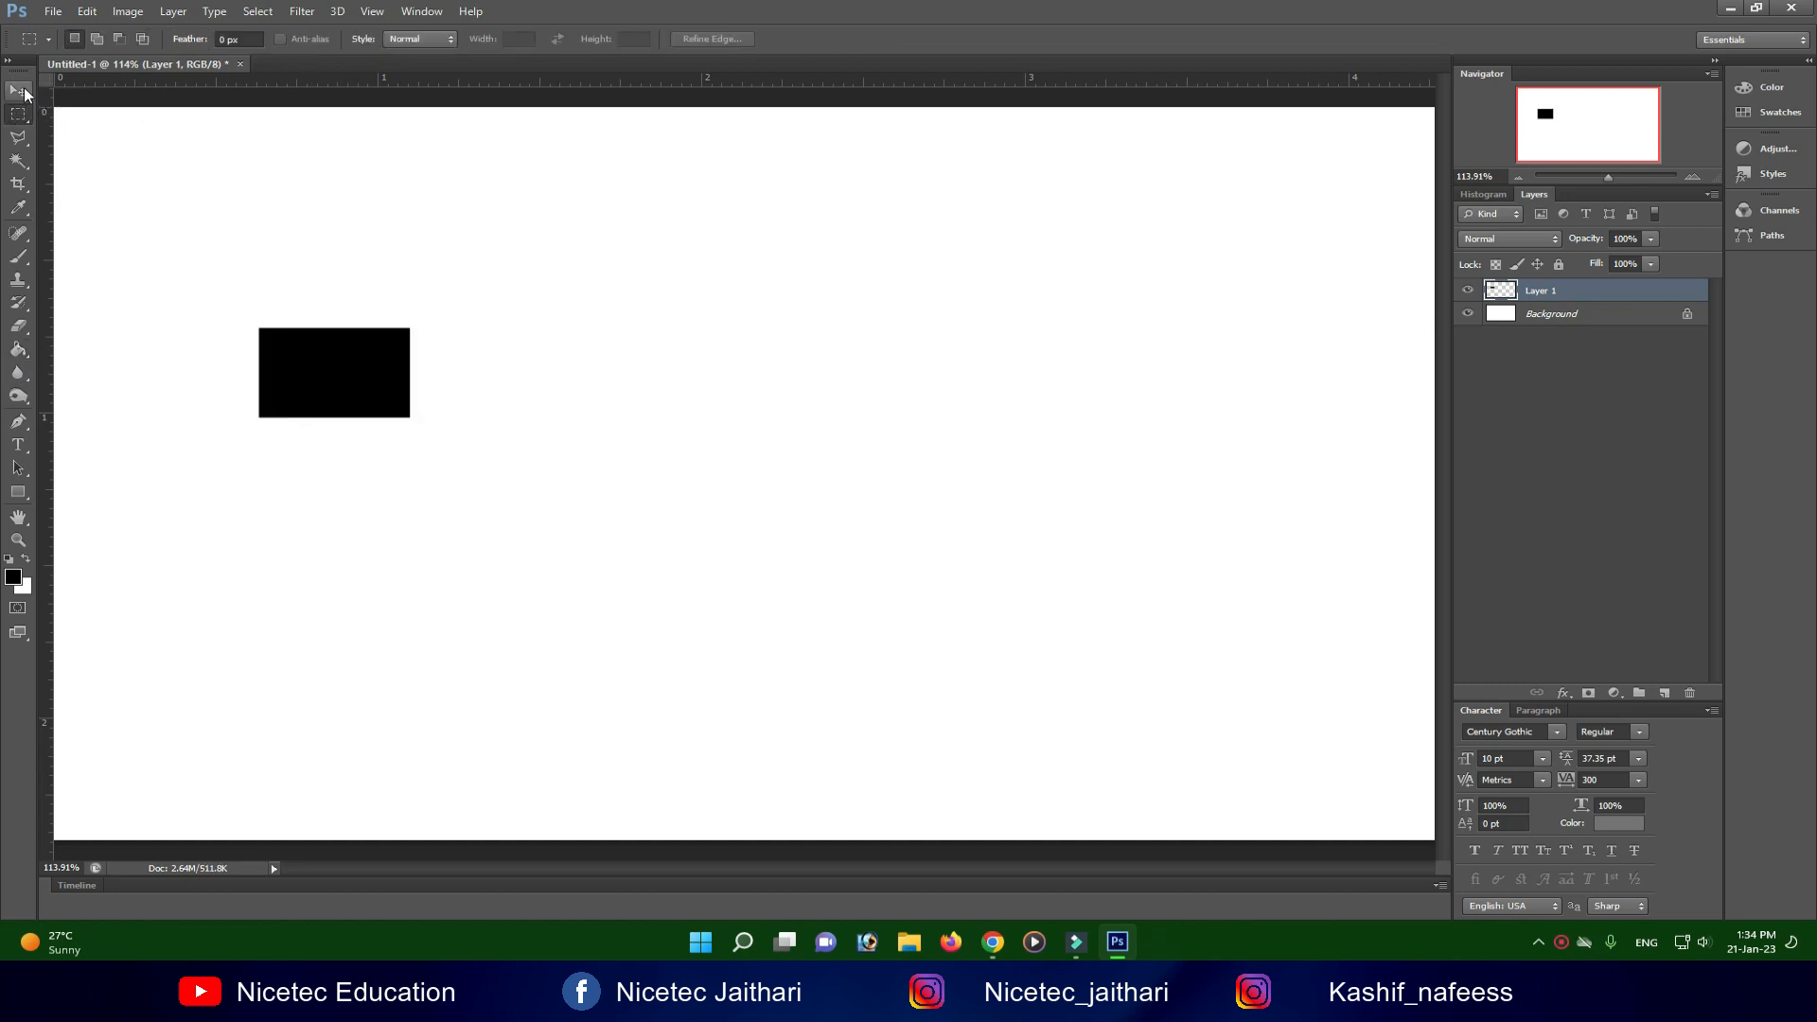
Duplicate the black rectangle and place the copy to its right, with top edges level and a narrow gap between them.
{"action": "left_click", "coordinate": [18, 90]}
{"action": "left_click_drag", "start_coordinate": [342, 336], "coordinate": [599, 419]}
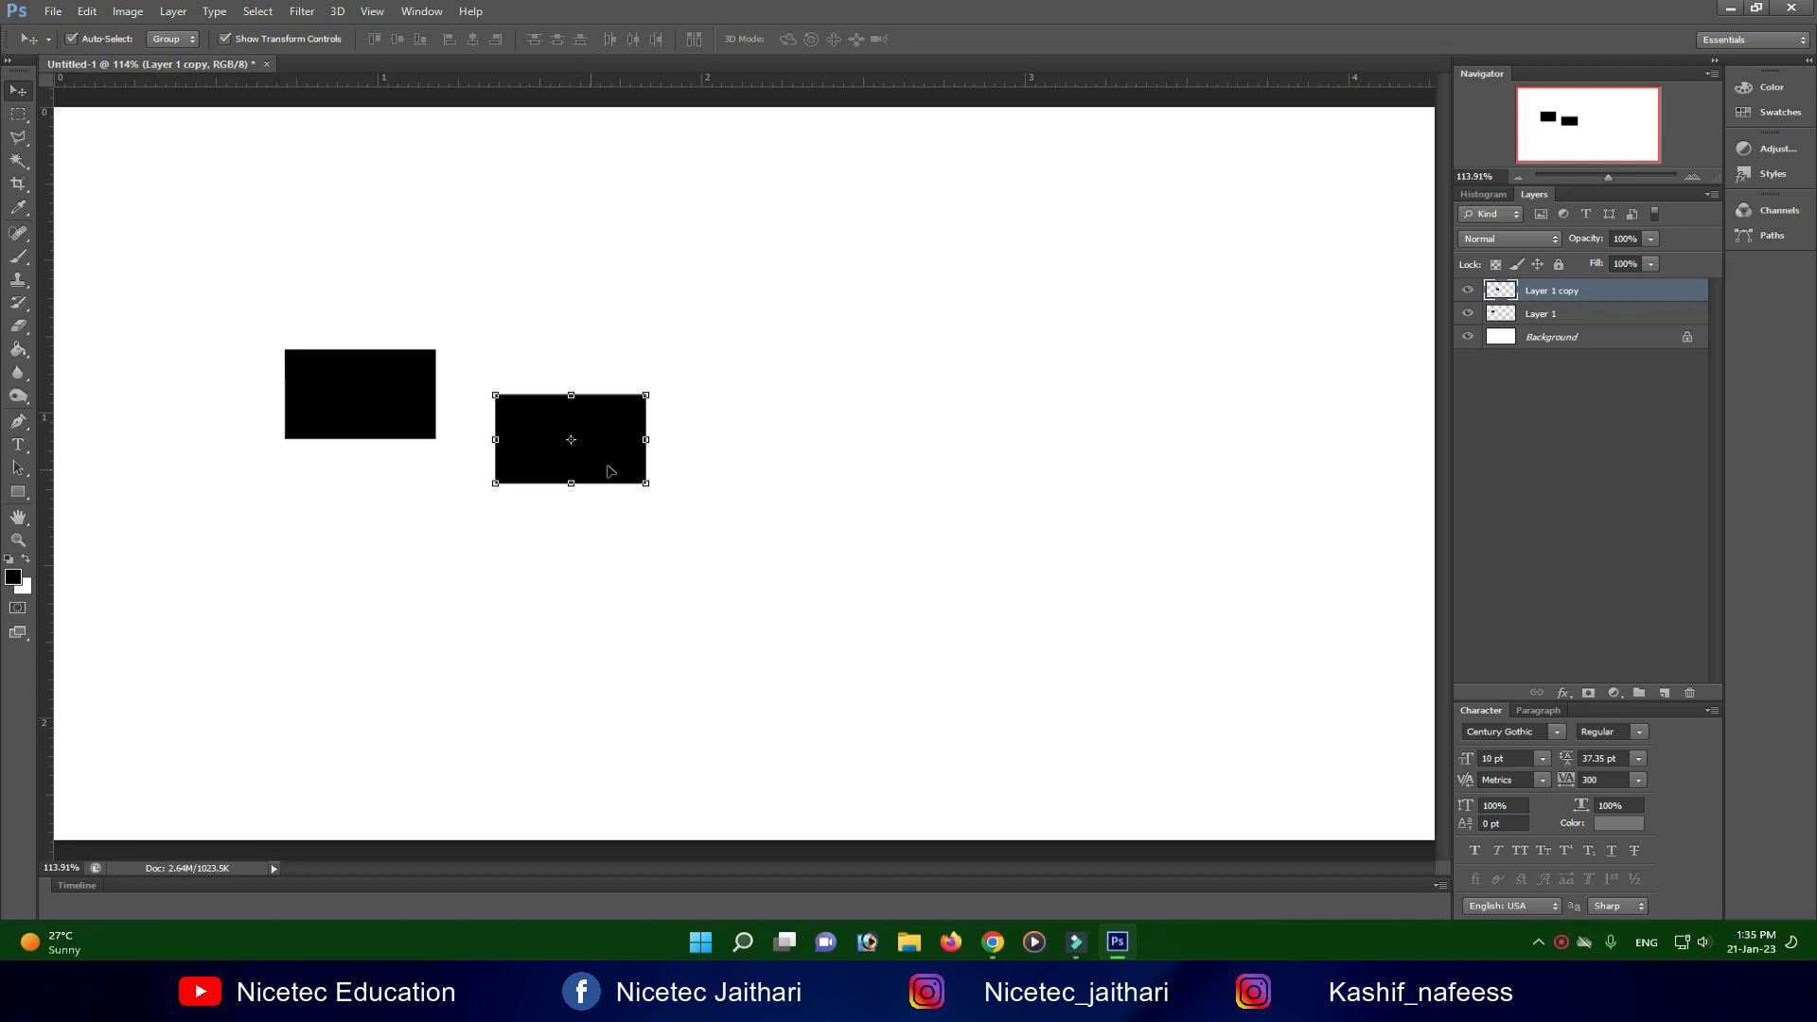
{"action": "left_click", "coordinate": [445, 371]}
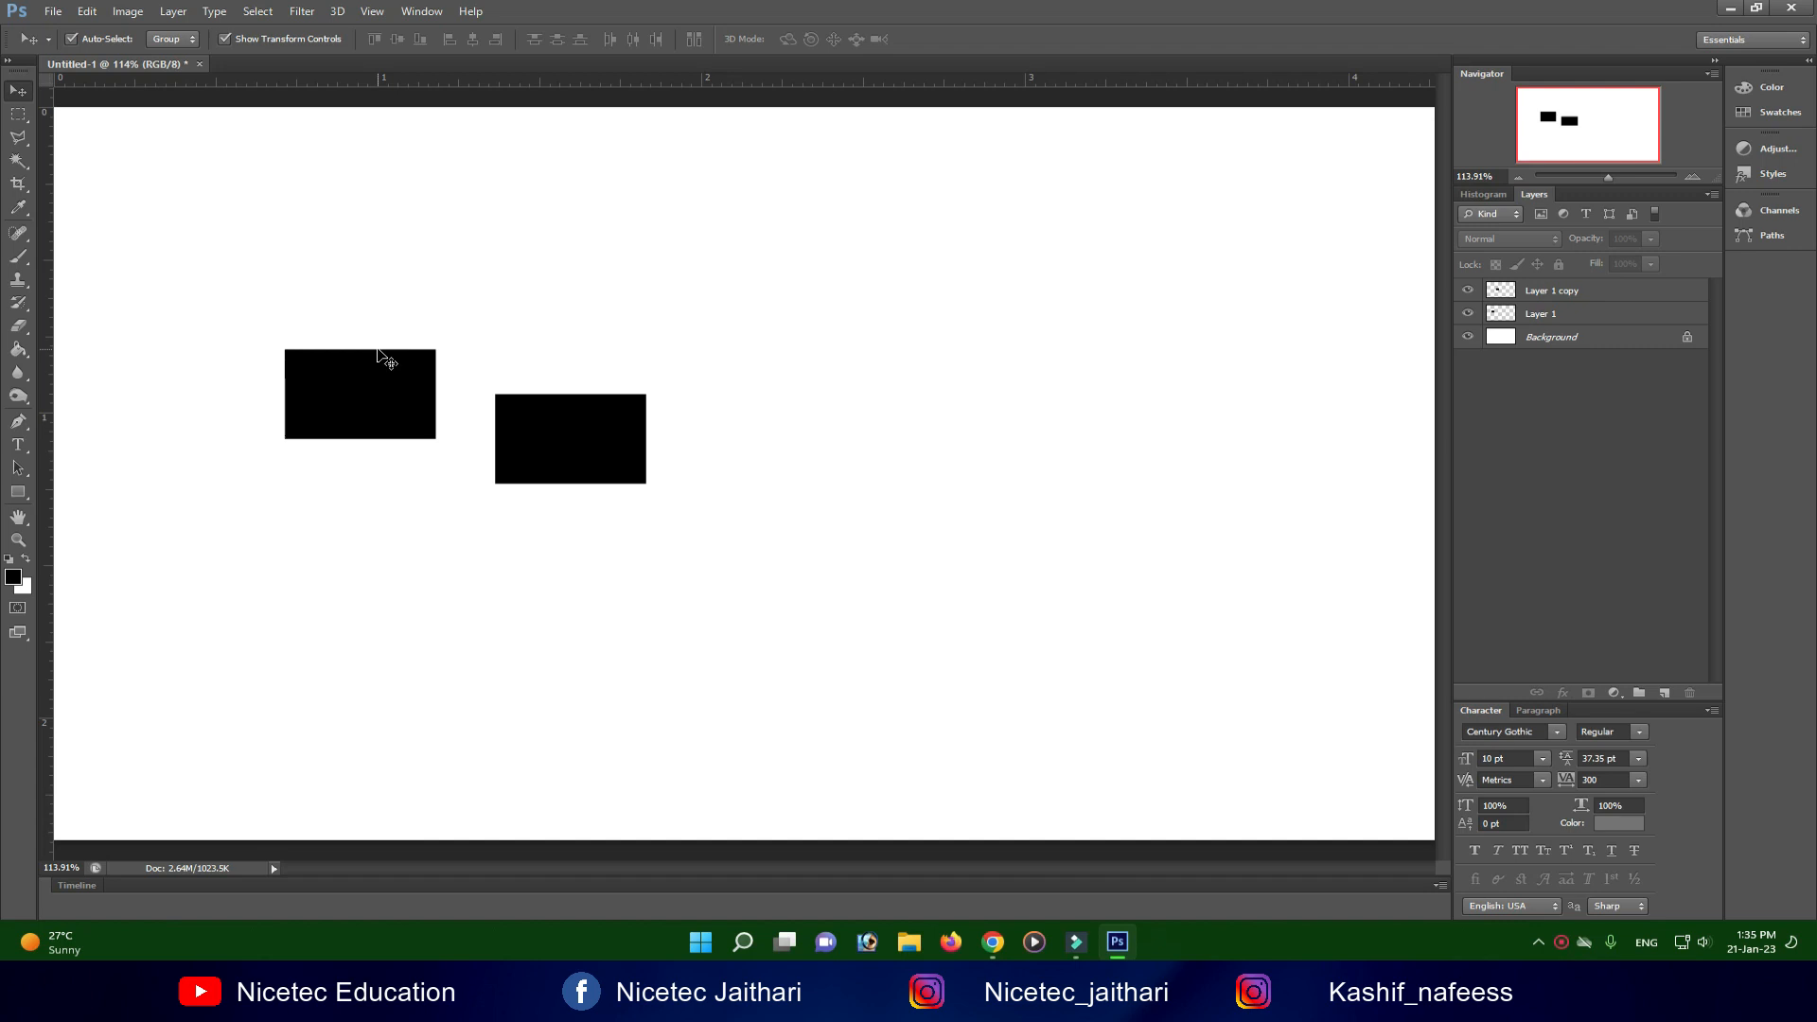
{"action": "scroll", "coordinate": [387, 360], "scroll_direction": "up", "scroll_amount": 5, "text": "alt"}
{"action": "left_click_drag", "start_coordinate": [871, 625], "coordinate": [720, 510]}
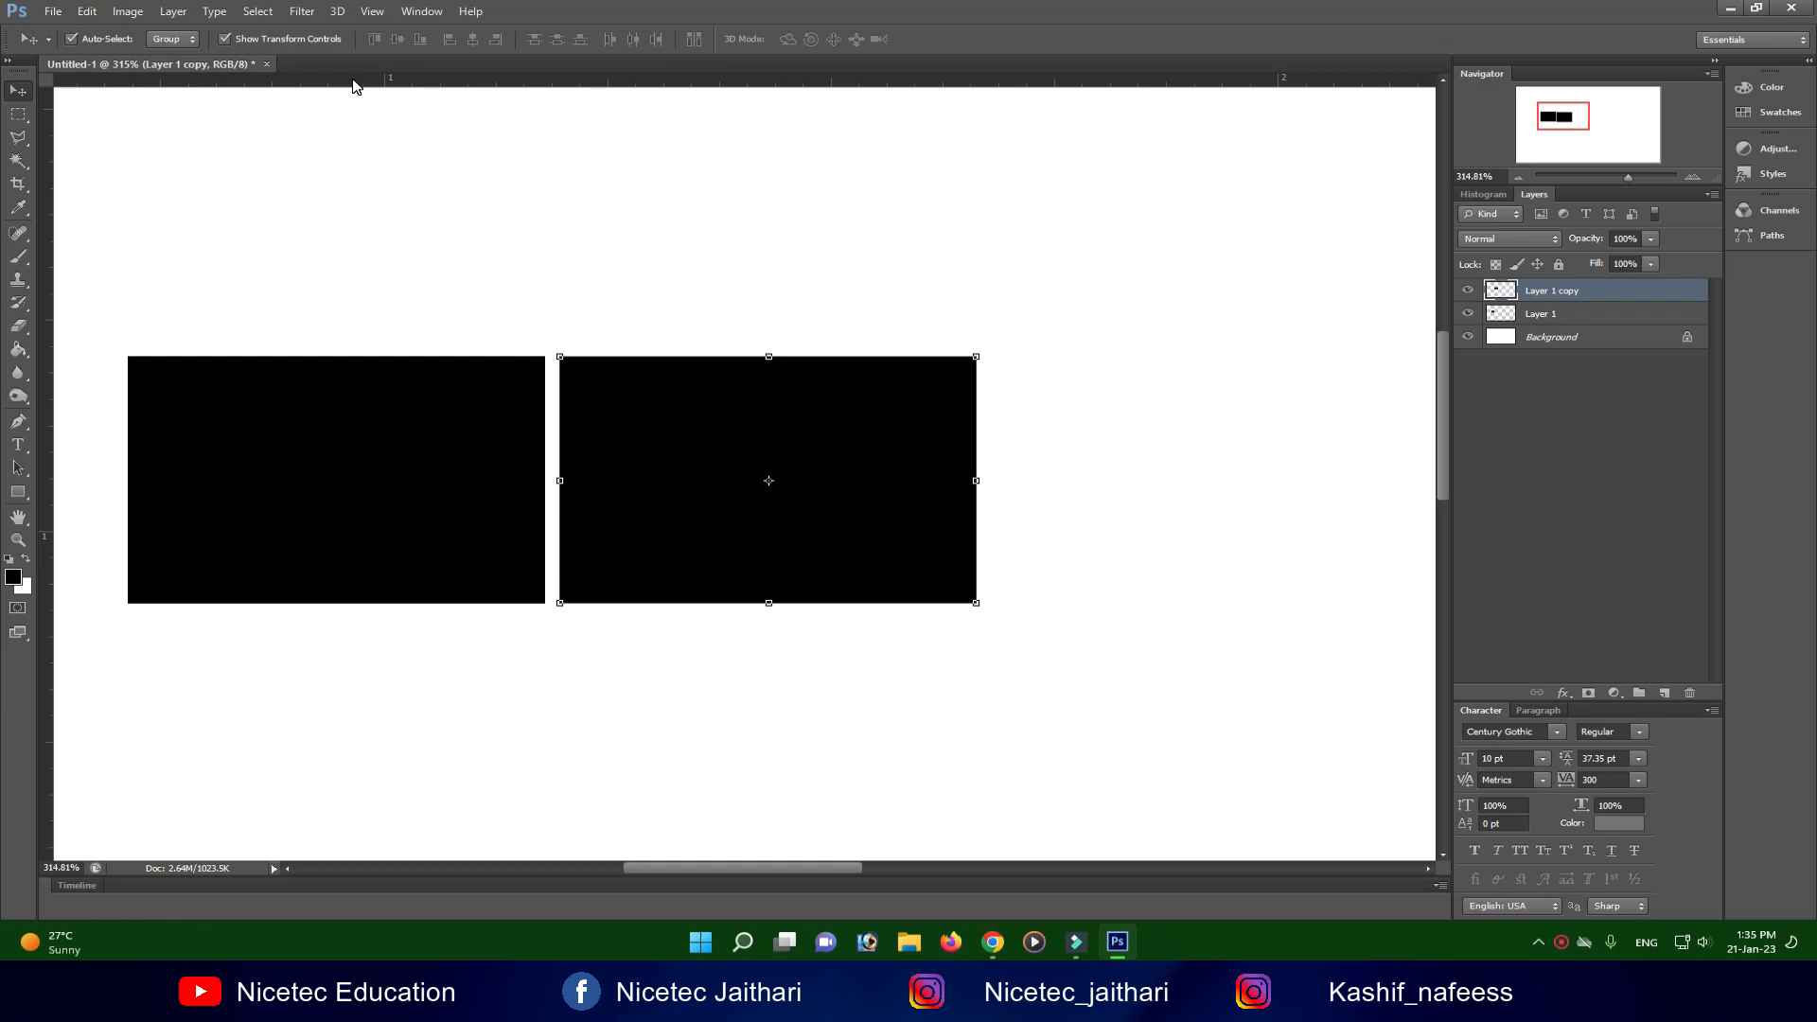
Add a horizontal guide above the two rectangles and a vertical guide on each side of them.
{"action": "left_click_drag", "start_coordinate": [353, 81], "coordinate": [357, 190]}
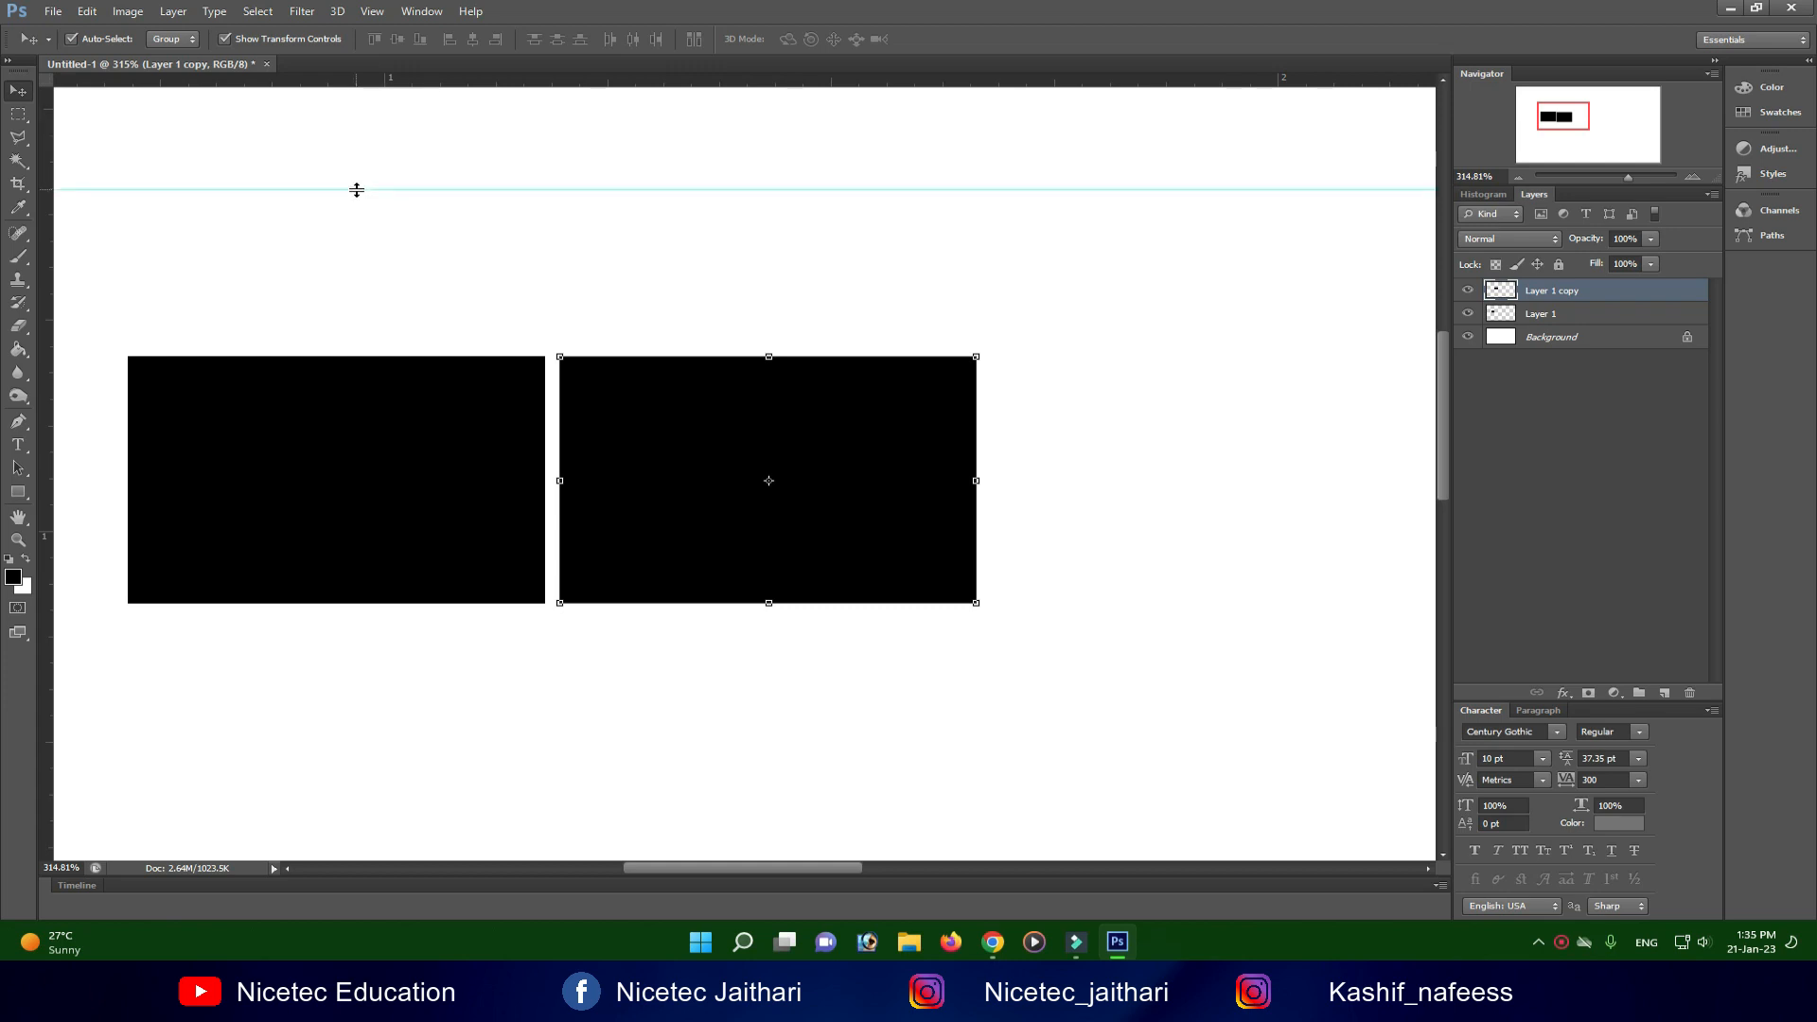
{"action": "left_click_drag", "start_coordinate": [45, 247], "coordinate": [101, 227]}
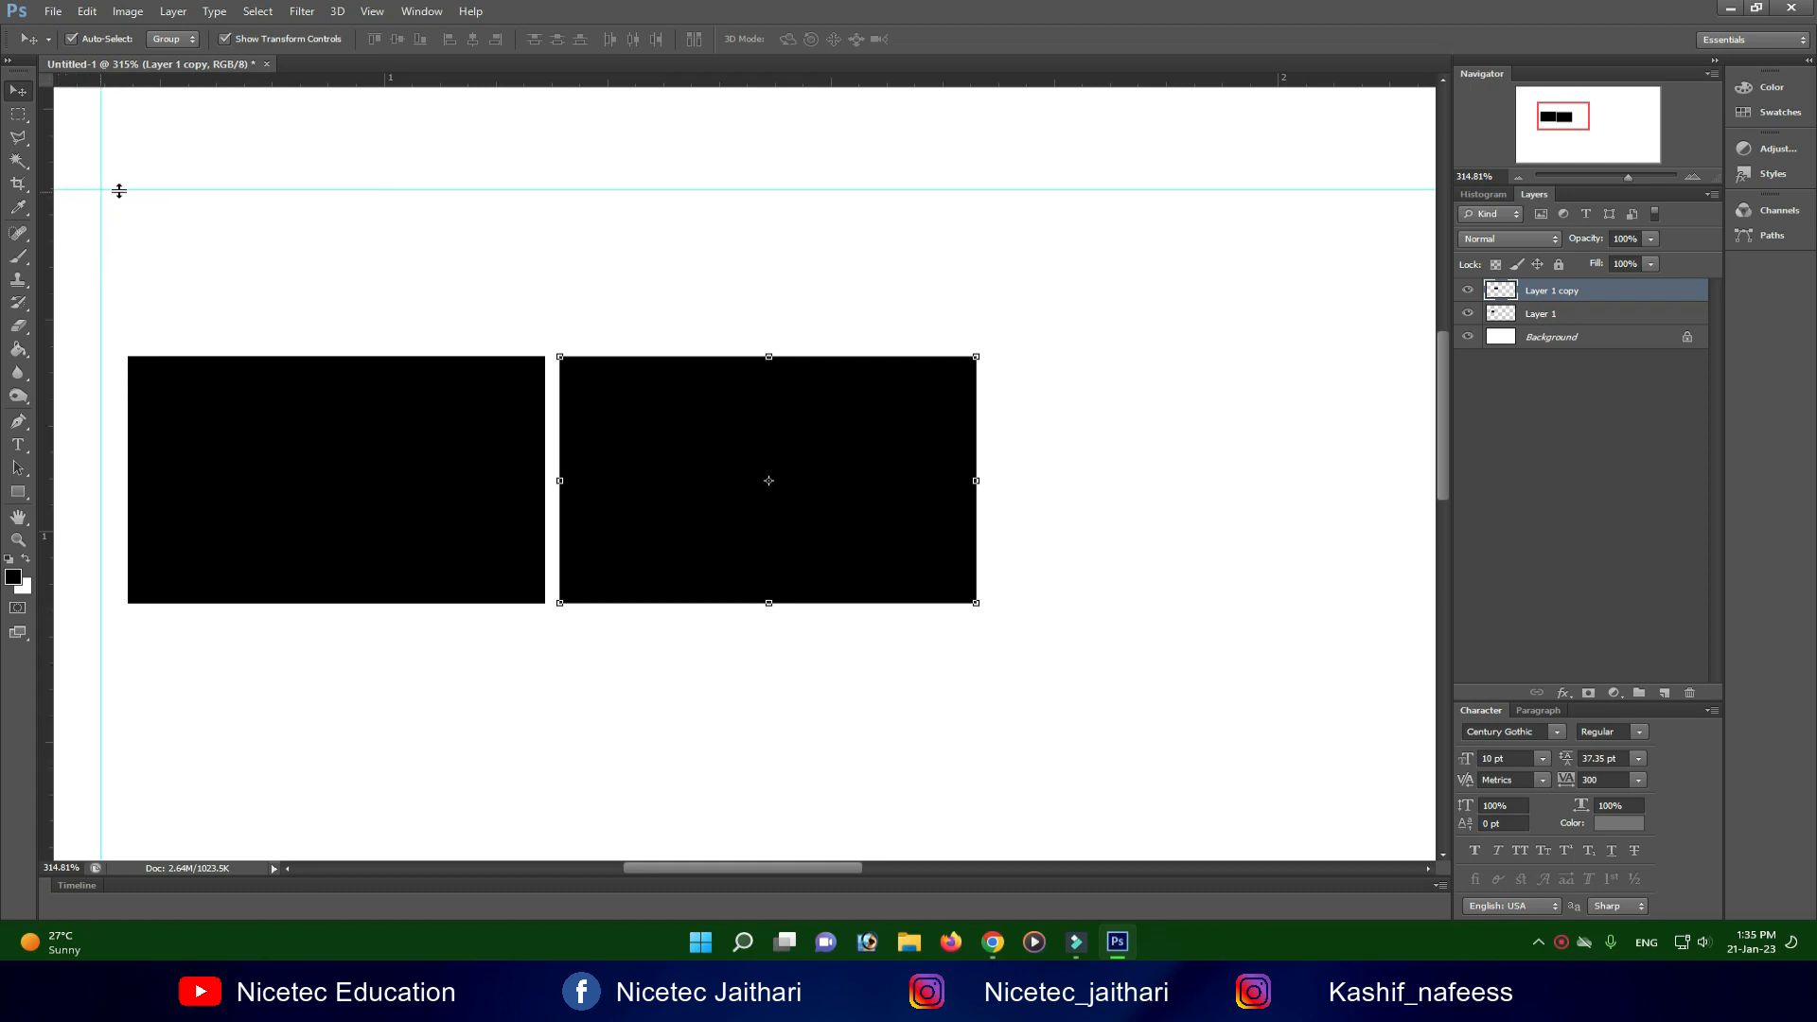
{"action": "left_click_drag", "start_coordinate": [44, 334], "coordinate": [1062, 351]}
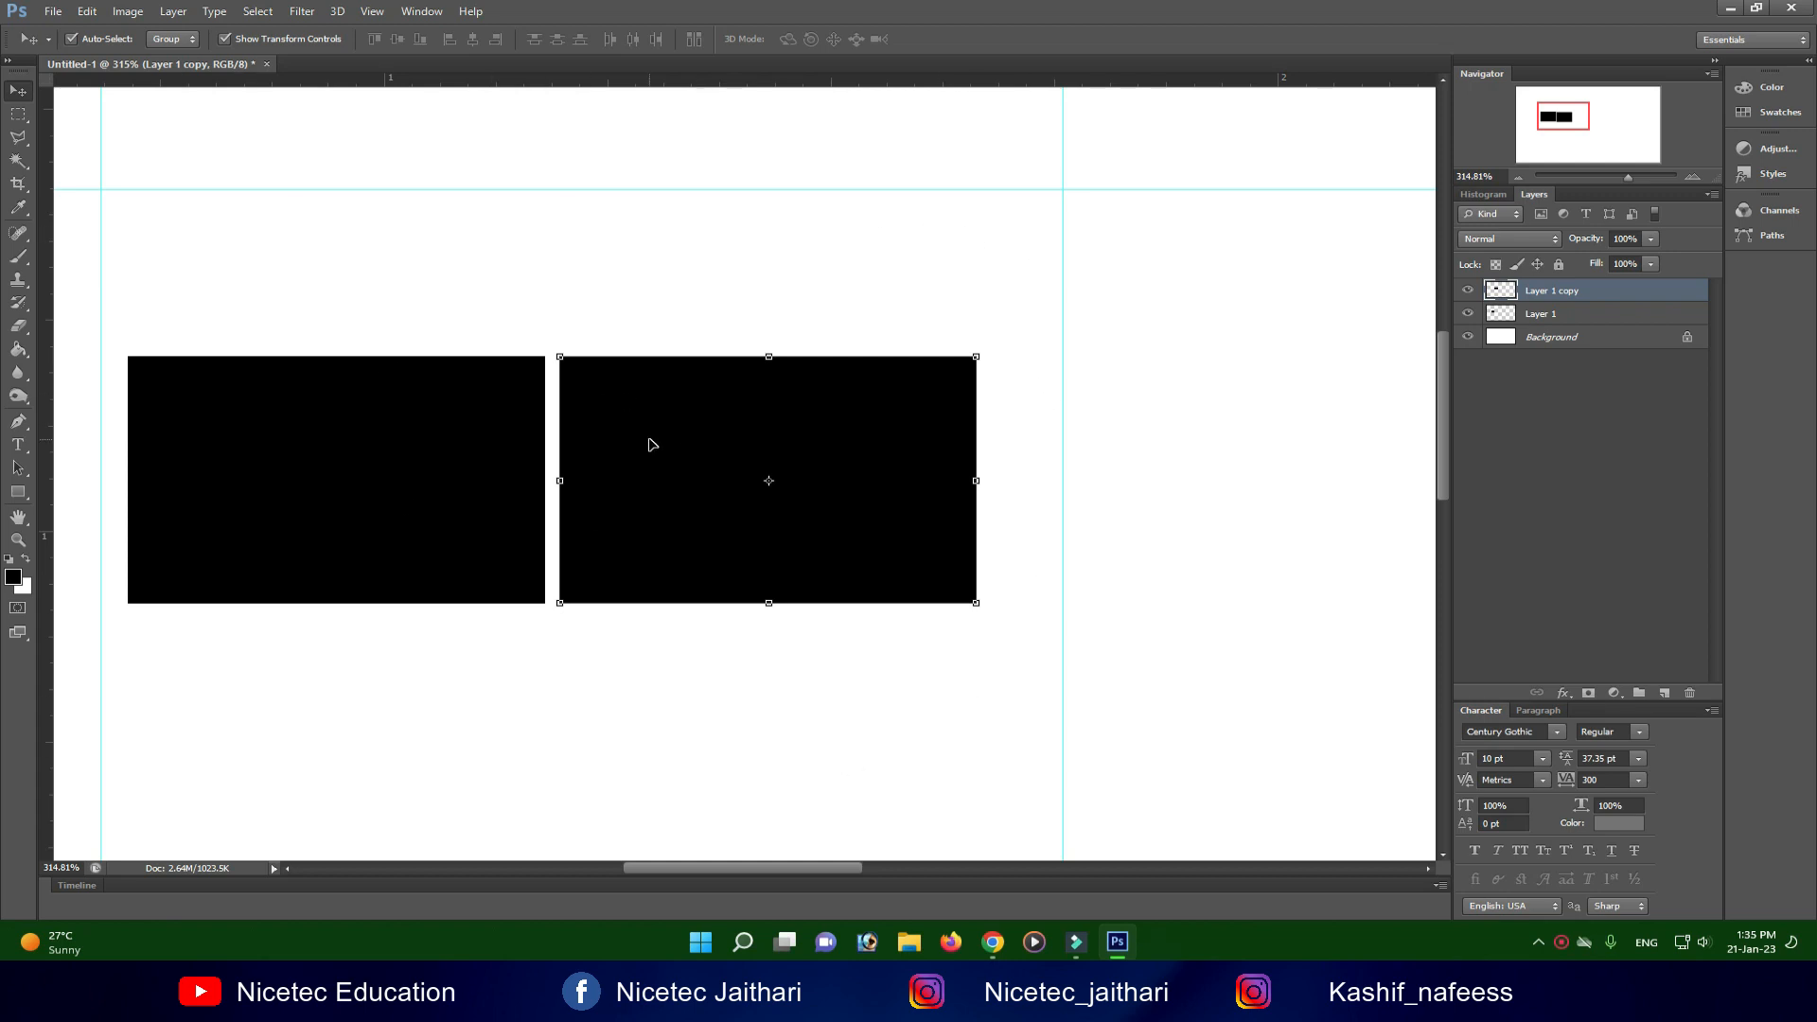
Move the right rectangle until its right edge snaps to the right vertical guide.
{"action": "left_click_drag", "start_coordinate": [795, 407], "coordinate": [880, 394]}
{"action": "mouse_move", "coordinate": [981, 426]}
{"action": "left_mouse_down"}
{"action": "mouse_move", "coordinate": [946, 430]}
{"action": "mouse_move", "coordinate": [969, 429]}
{"action": "left_mouse_up"}
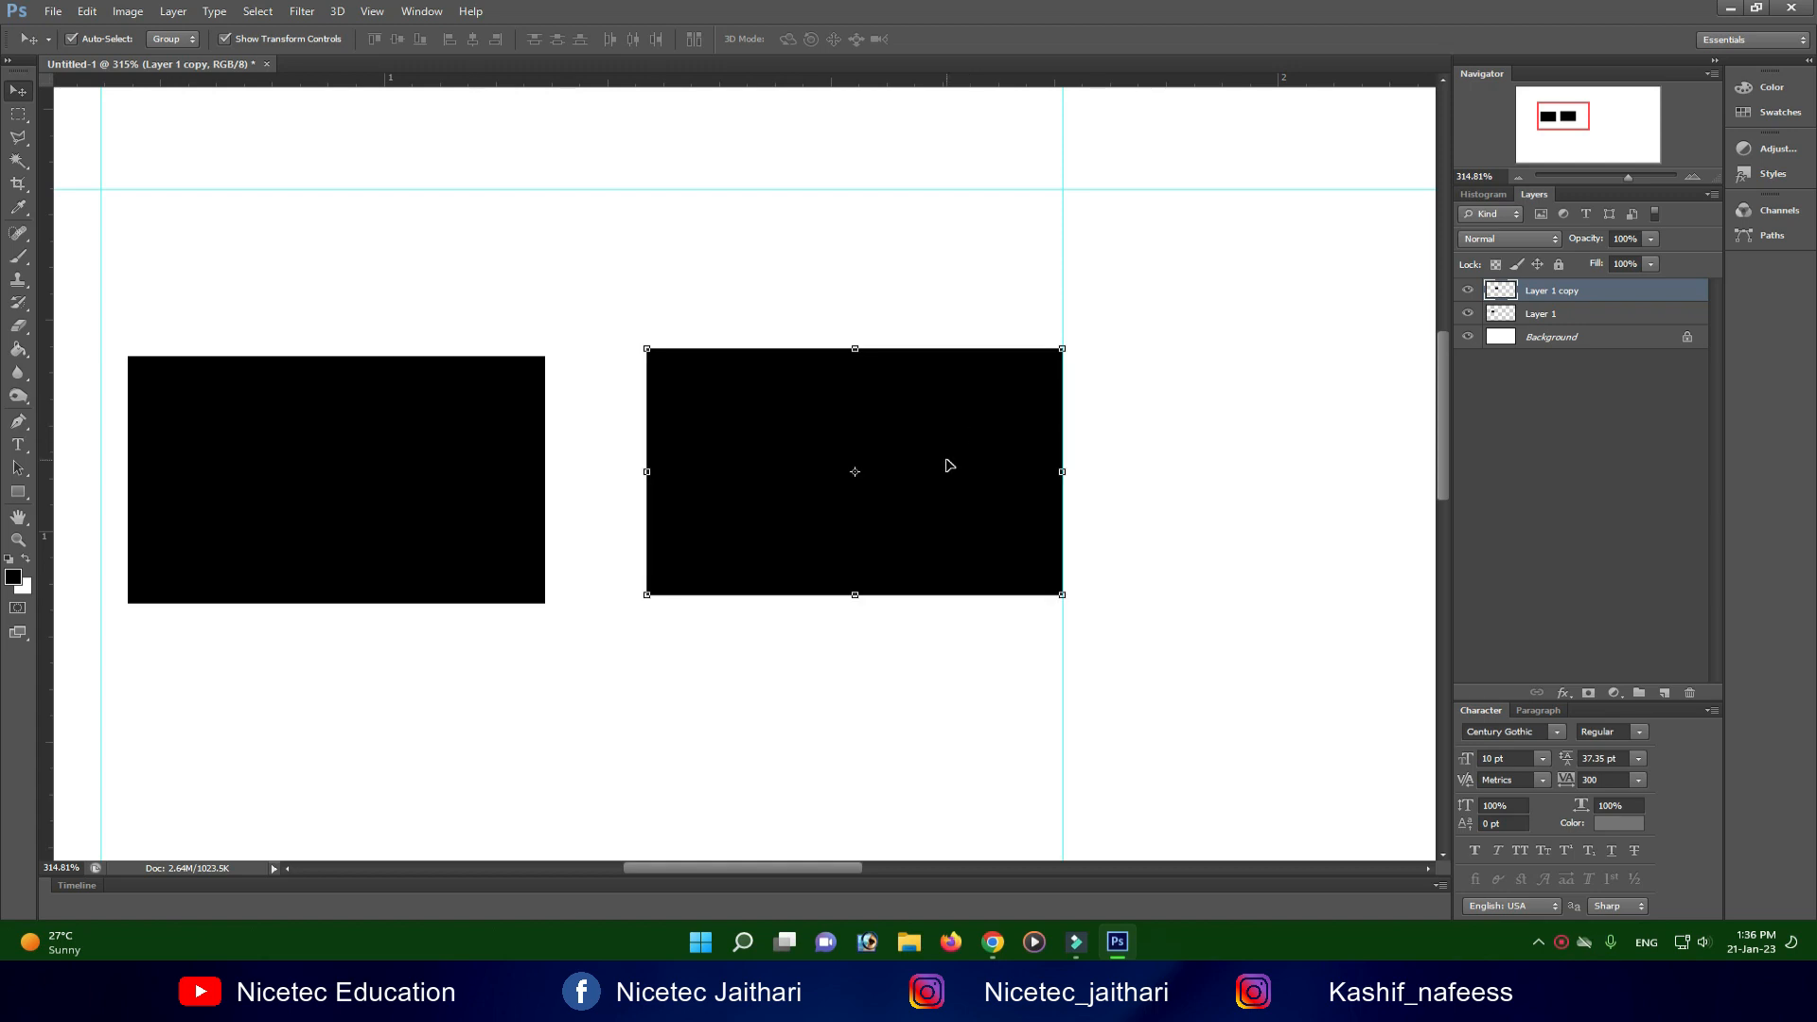
Nudge the right rectangle slightly past the vertical guide and back again until it sits clear of the guide.
{"action": "key", "text": "Right"}
{"action": "key", "text": "Right"}
{"action": "key", "text": "Right"}
{"action": "key", "text": "Right"}
{"action": "key", "text": "Right"}
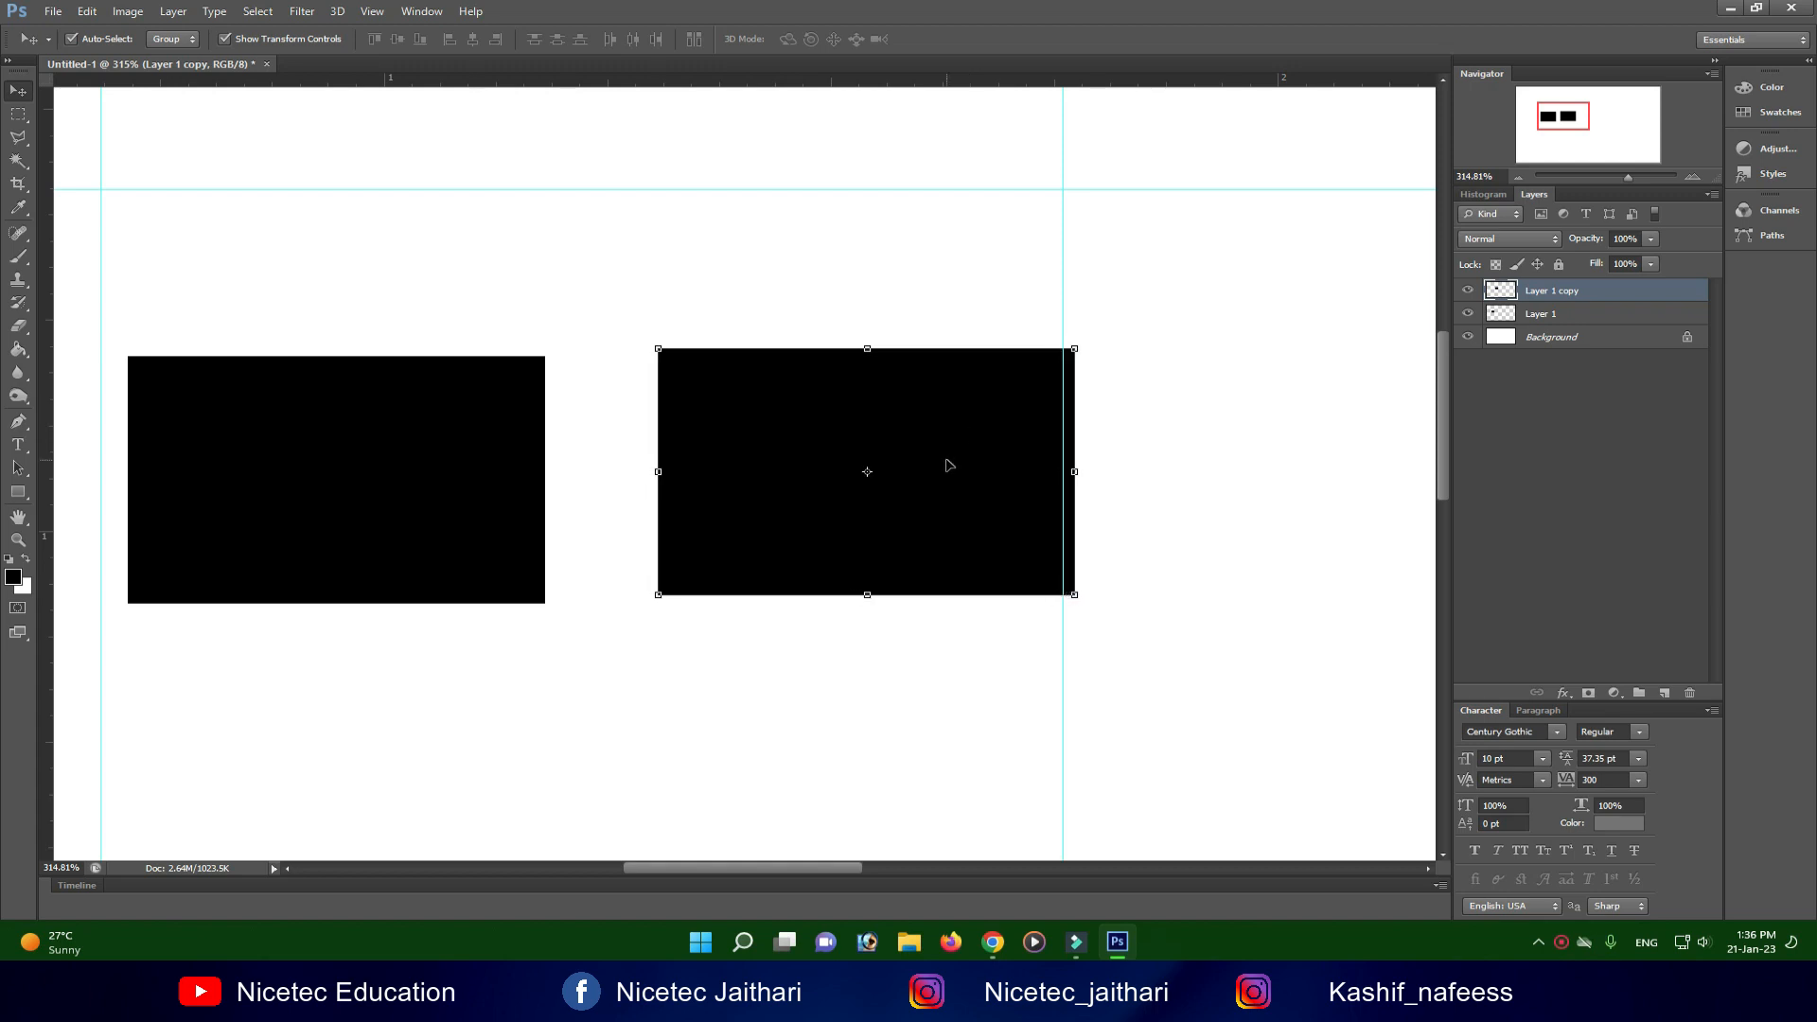
{"action": "key", "text": "Left"}
{"action": "key", "text": "Left"}
{"action": "key", "text": "Left"}
{"action": "key", "text": "Left"}
{"action": "key", "text": "Left"}
{"action": "key", "text": "Left"}
{"action": "key", "text": "Left"}
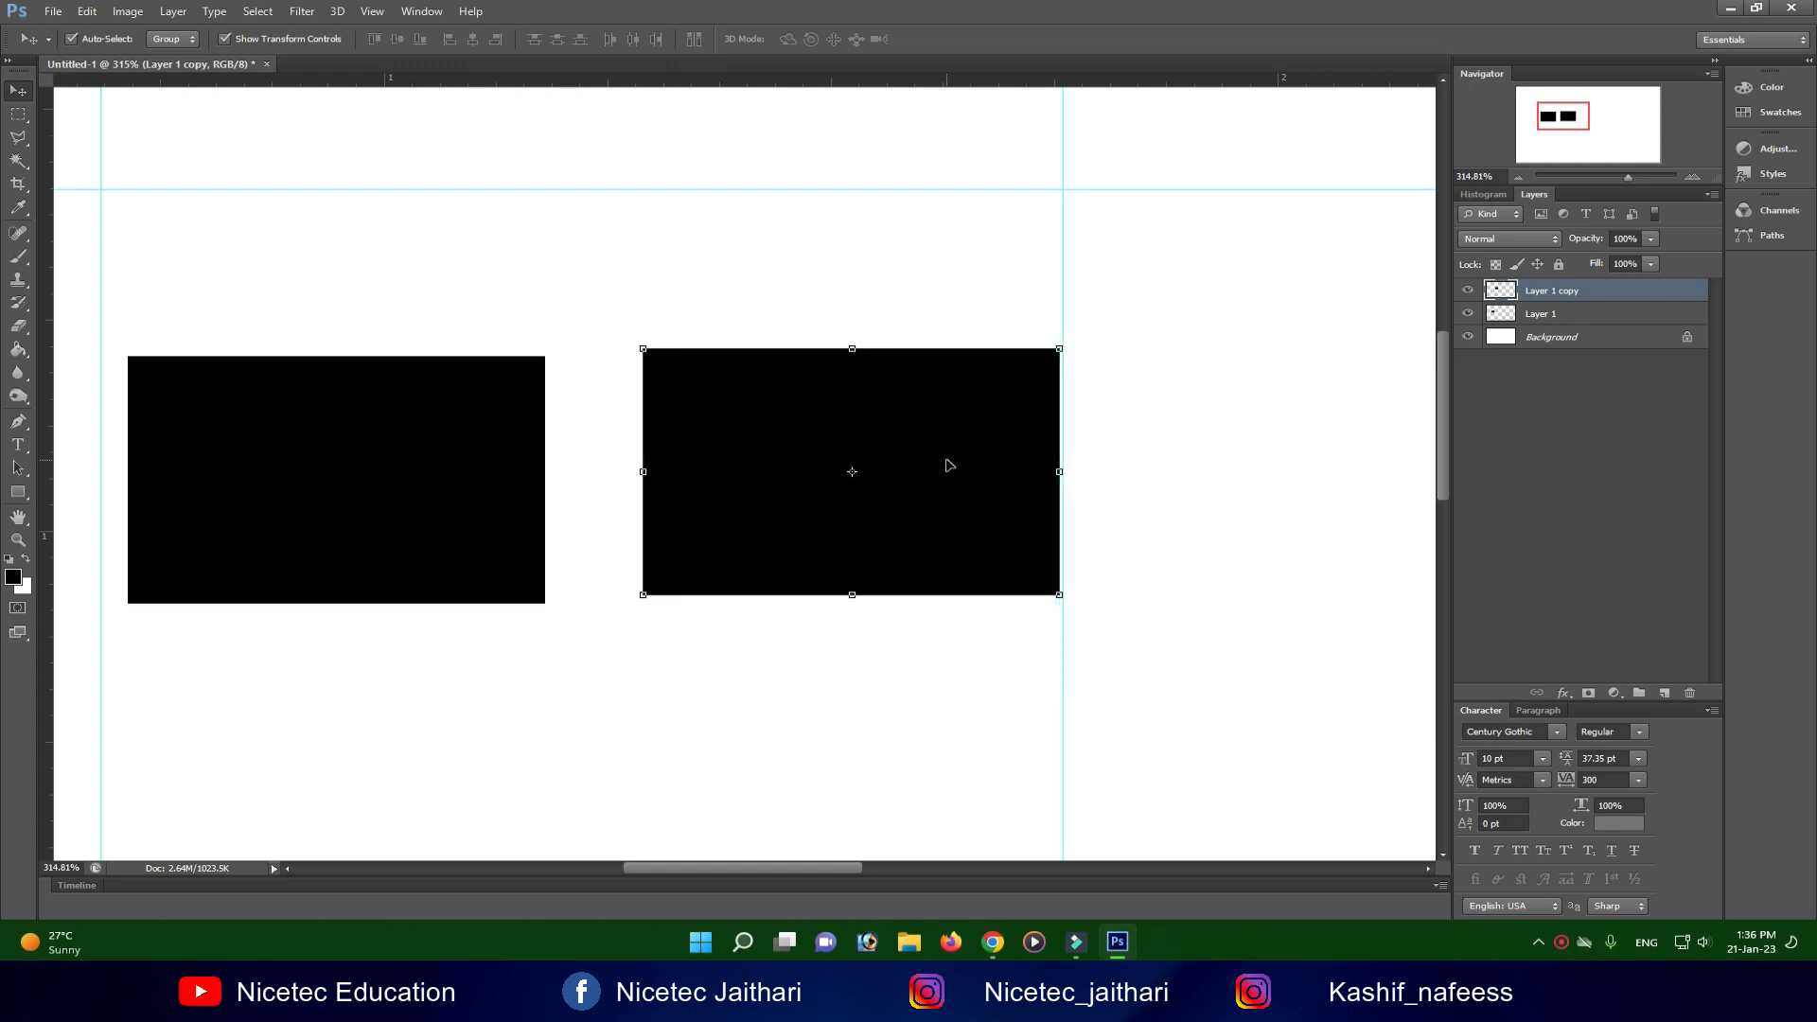
{"action": "key", "text": "Left"}
{"action": "key", "text": "Left"}
{"action": "key", "text": "Left"}
{"action": "key", "text": "Left"}
{"action": "key", "text": "Left"}
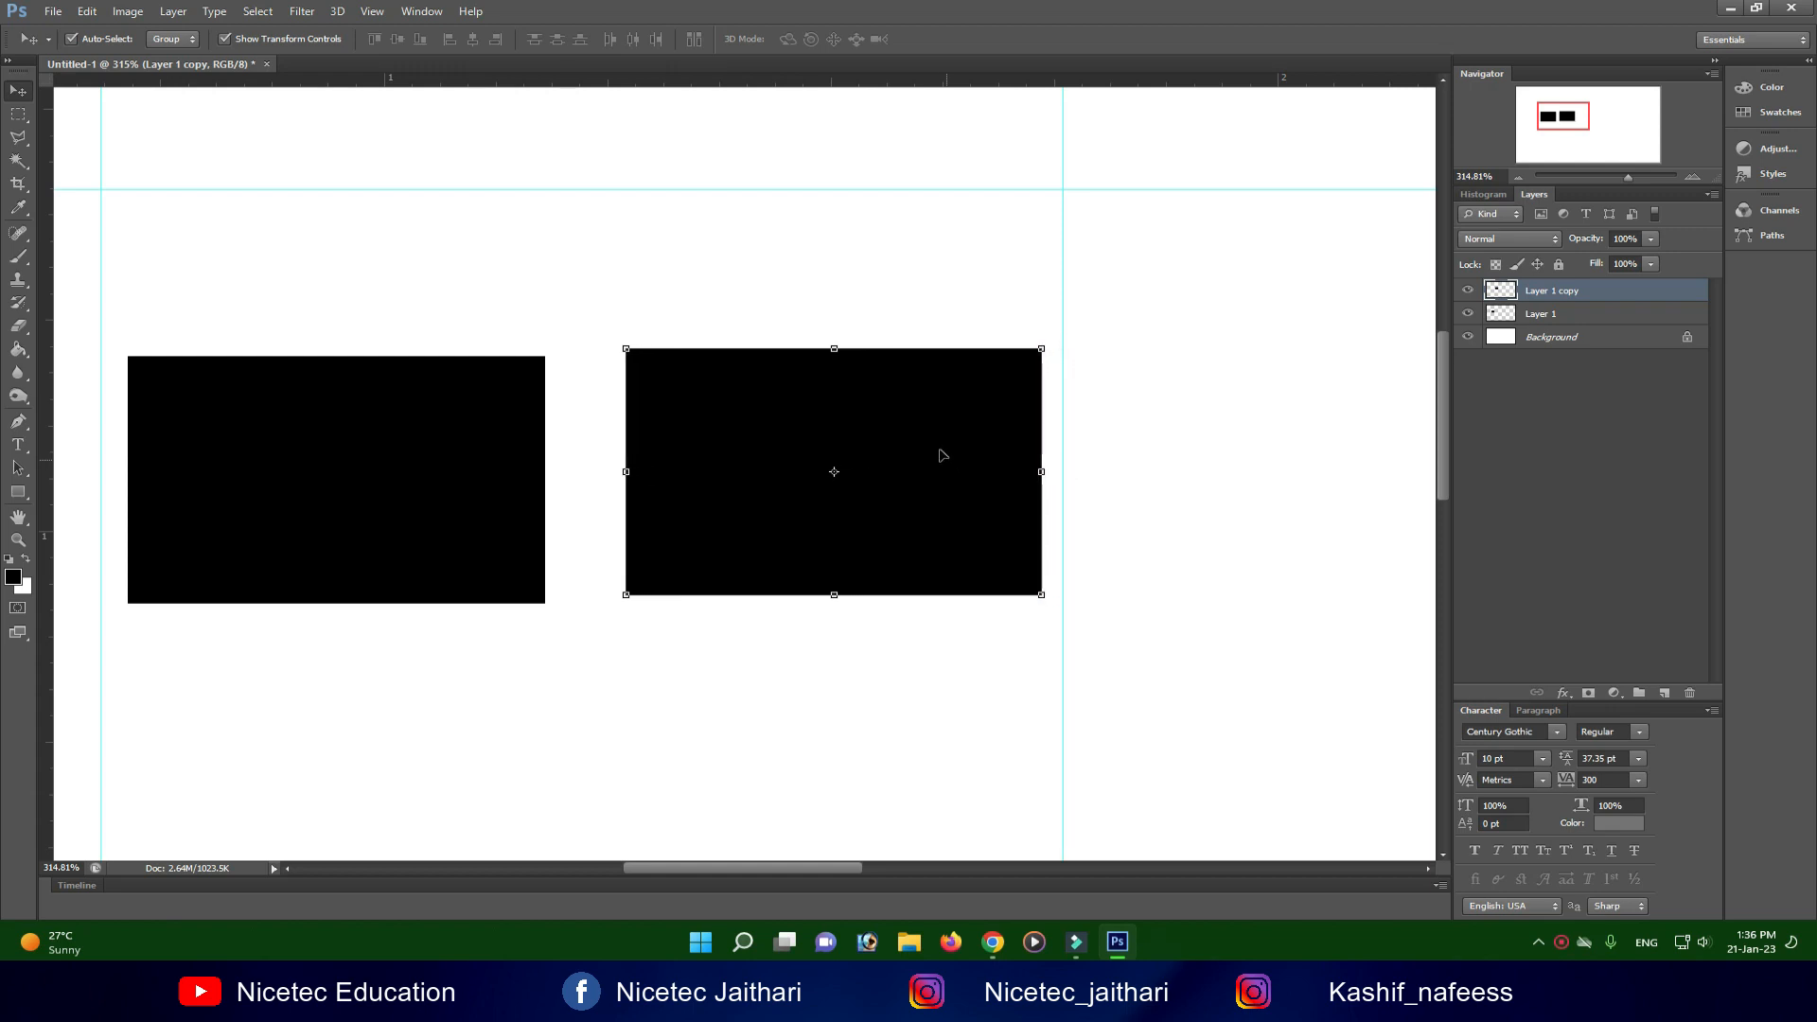
Snap the right rectangle to the right guide again, and move it flush against the left rectangle with tops level.
{"action": "left_click_drag", "start_coordinate": [945, 417], "coordinate": [952, 413]}
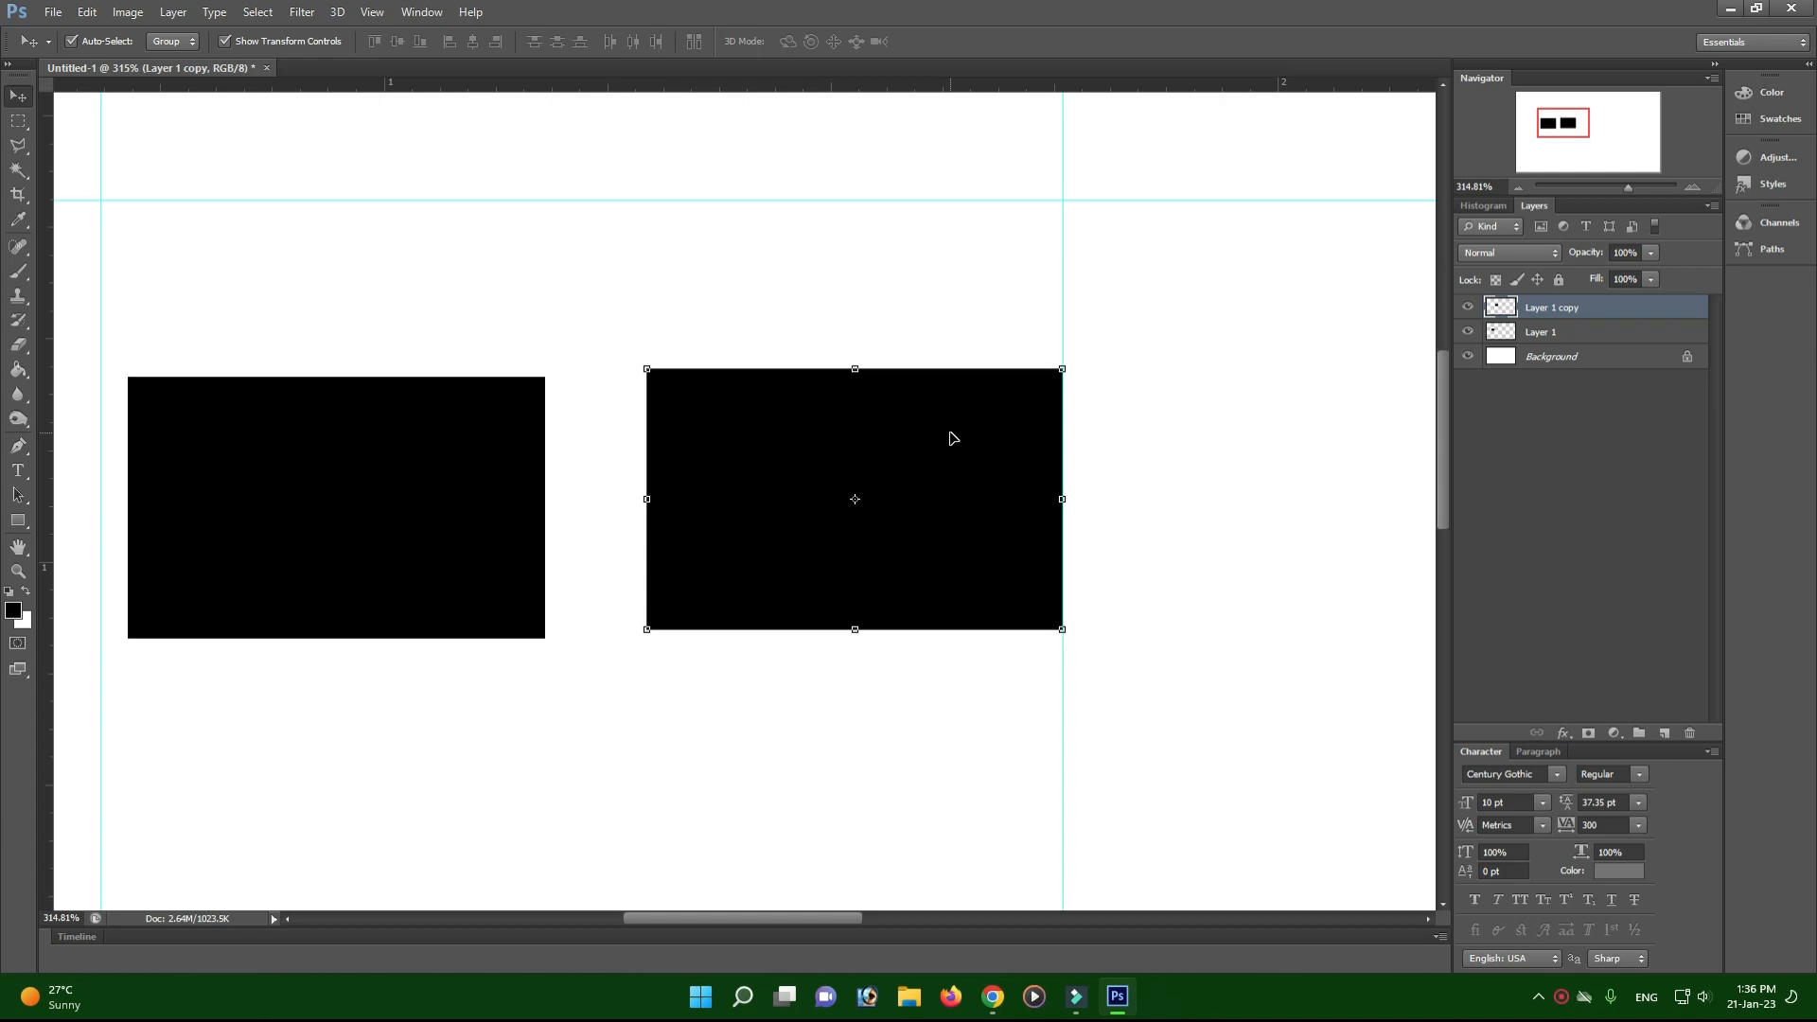
{"action": "left_click_drag", "start_coordinate": [887, 437], "coordinate": [789, 448]}
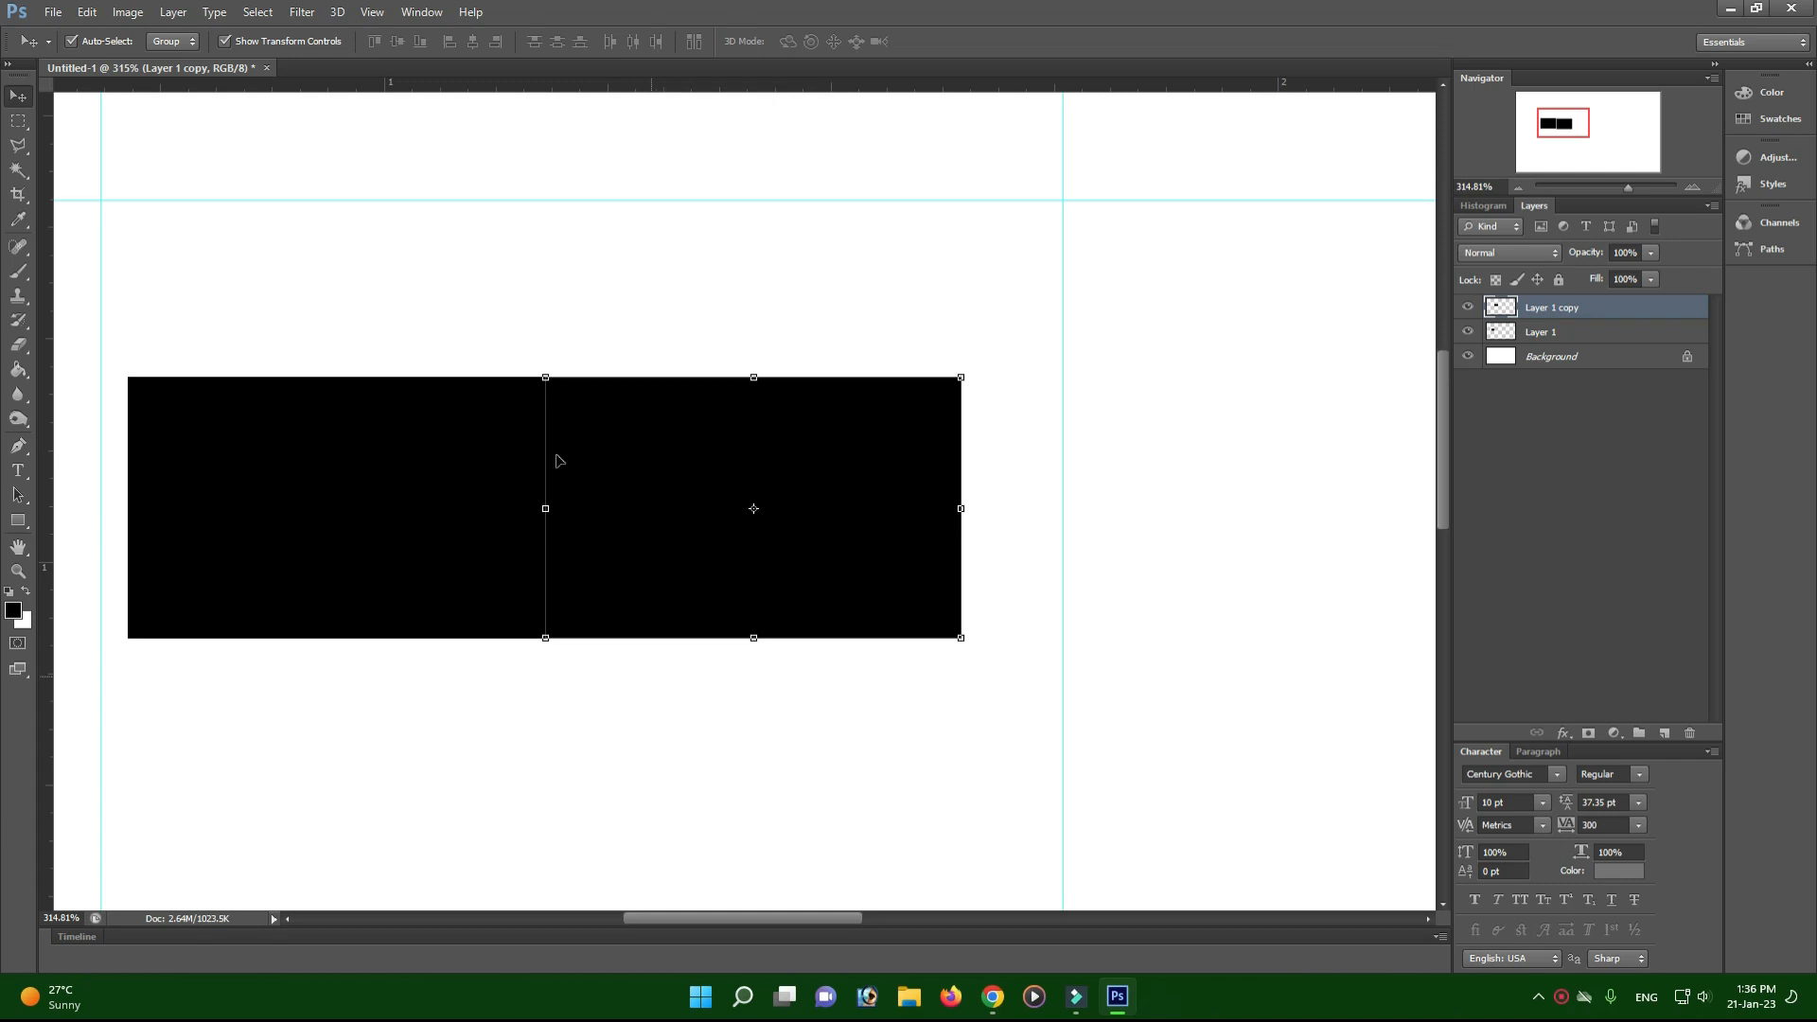
Check the Snap setting and Snap To entry again with the guides in place.
{"action": "left_click", "coordinate": [369, 13]}
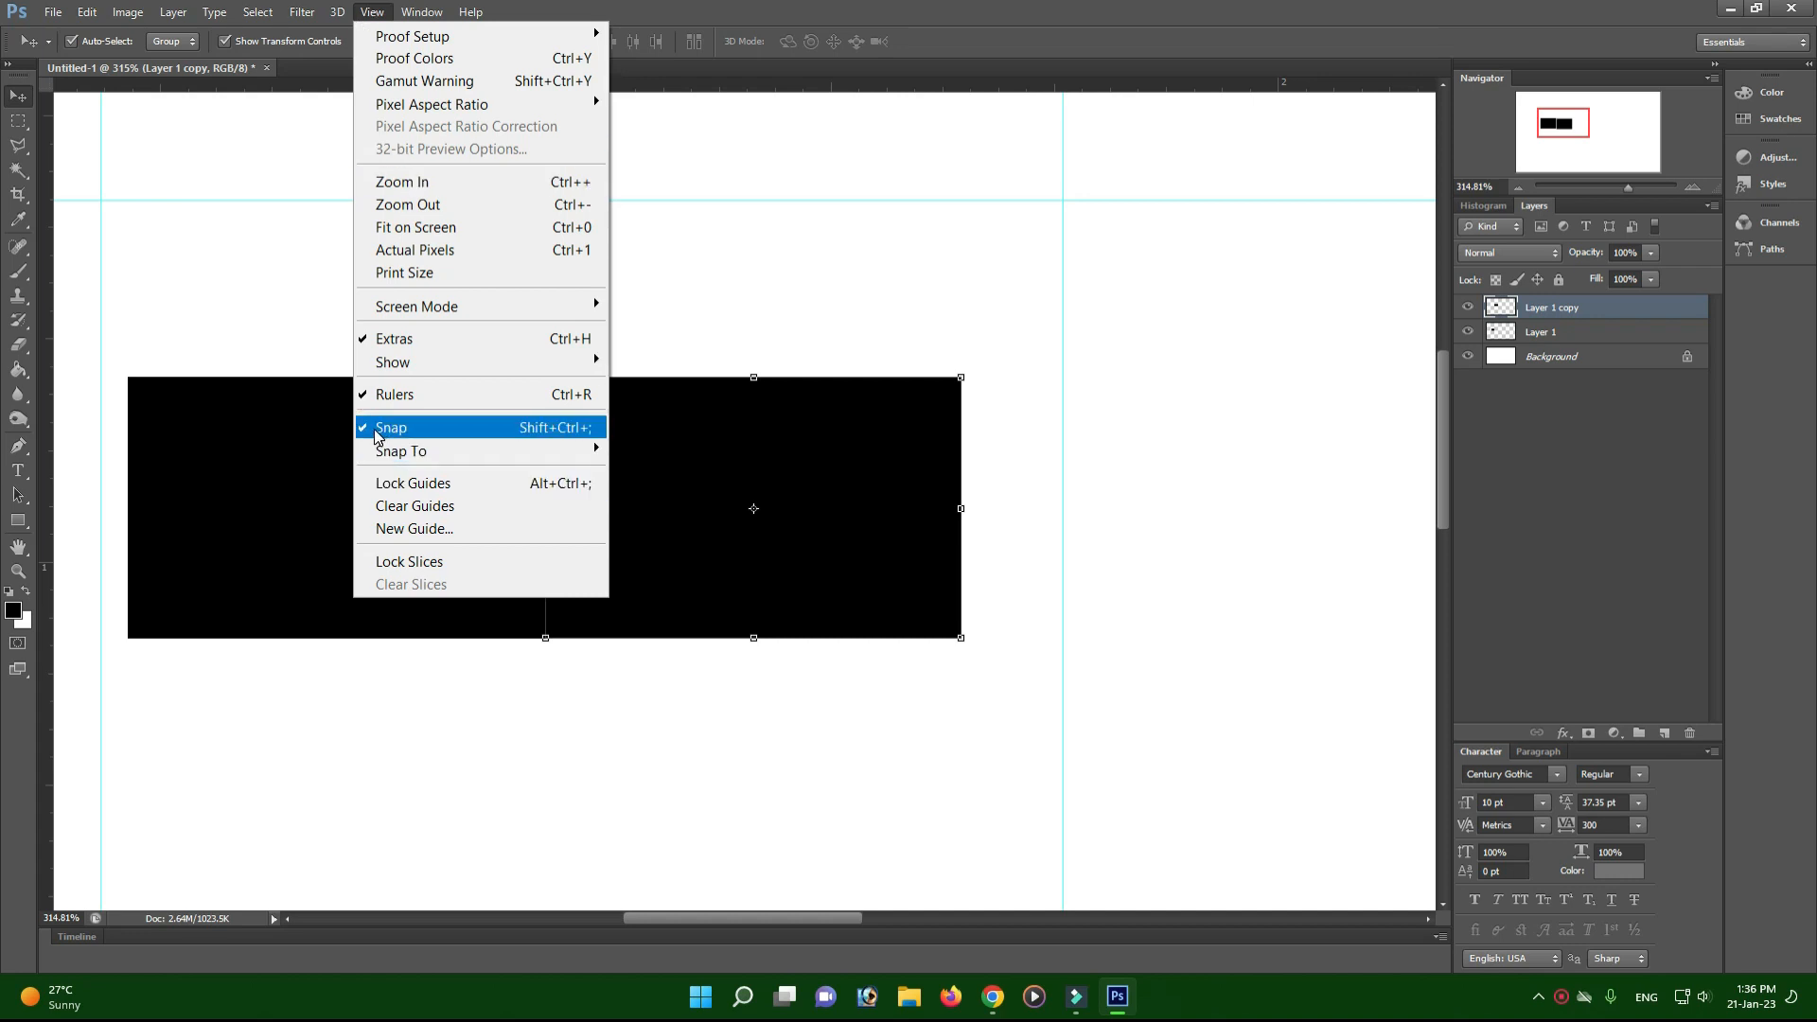
{"action": "mouse_move", "coordinate": [433, 451]}
{"action": "left_click", "coordinate": [1033, 254]}
Lock the guides, try to grab the horizontal guide, and unlock the guides again.
{"action": "mouse_move", "coordinate": [1065, 258]}
{"action": "left_mouse_down"}
{"action": "mouse_move", "coordinate": [1201, 244]}
{"action": "mouse_move", "coordinate": [1064, 292]}
{"action": "left_mouse_up"}
{"action": "left_click", "coordinate": [371, 12]}
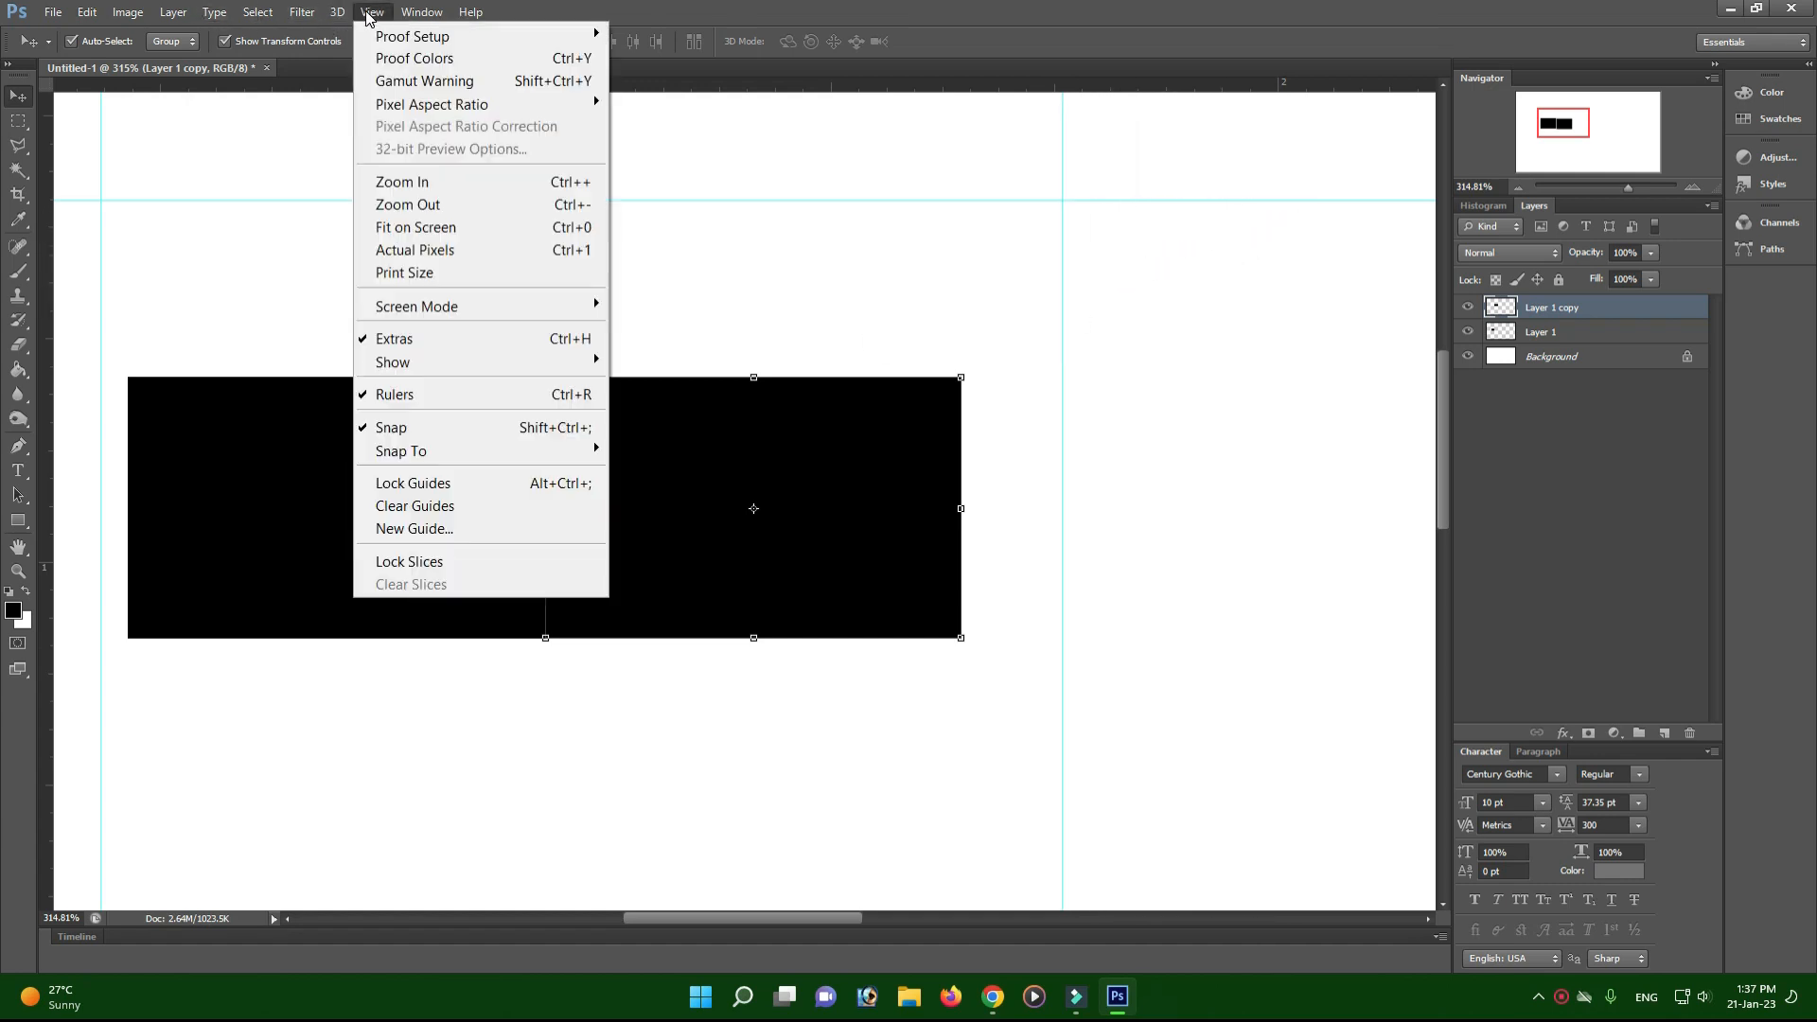
{"action": "left_click", "coordinate": [418, 484]}
{"action": "left_click", "coordinate": [929, 201]}
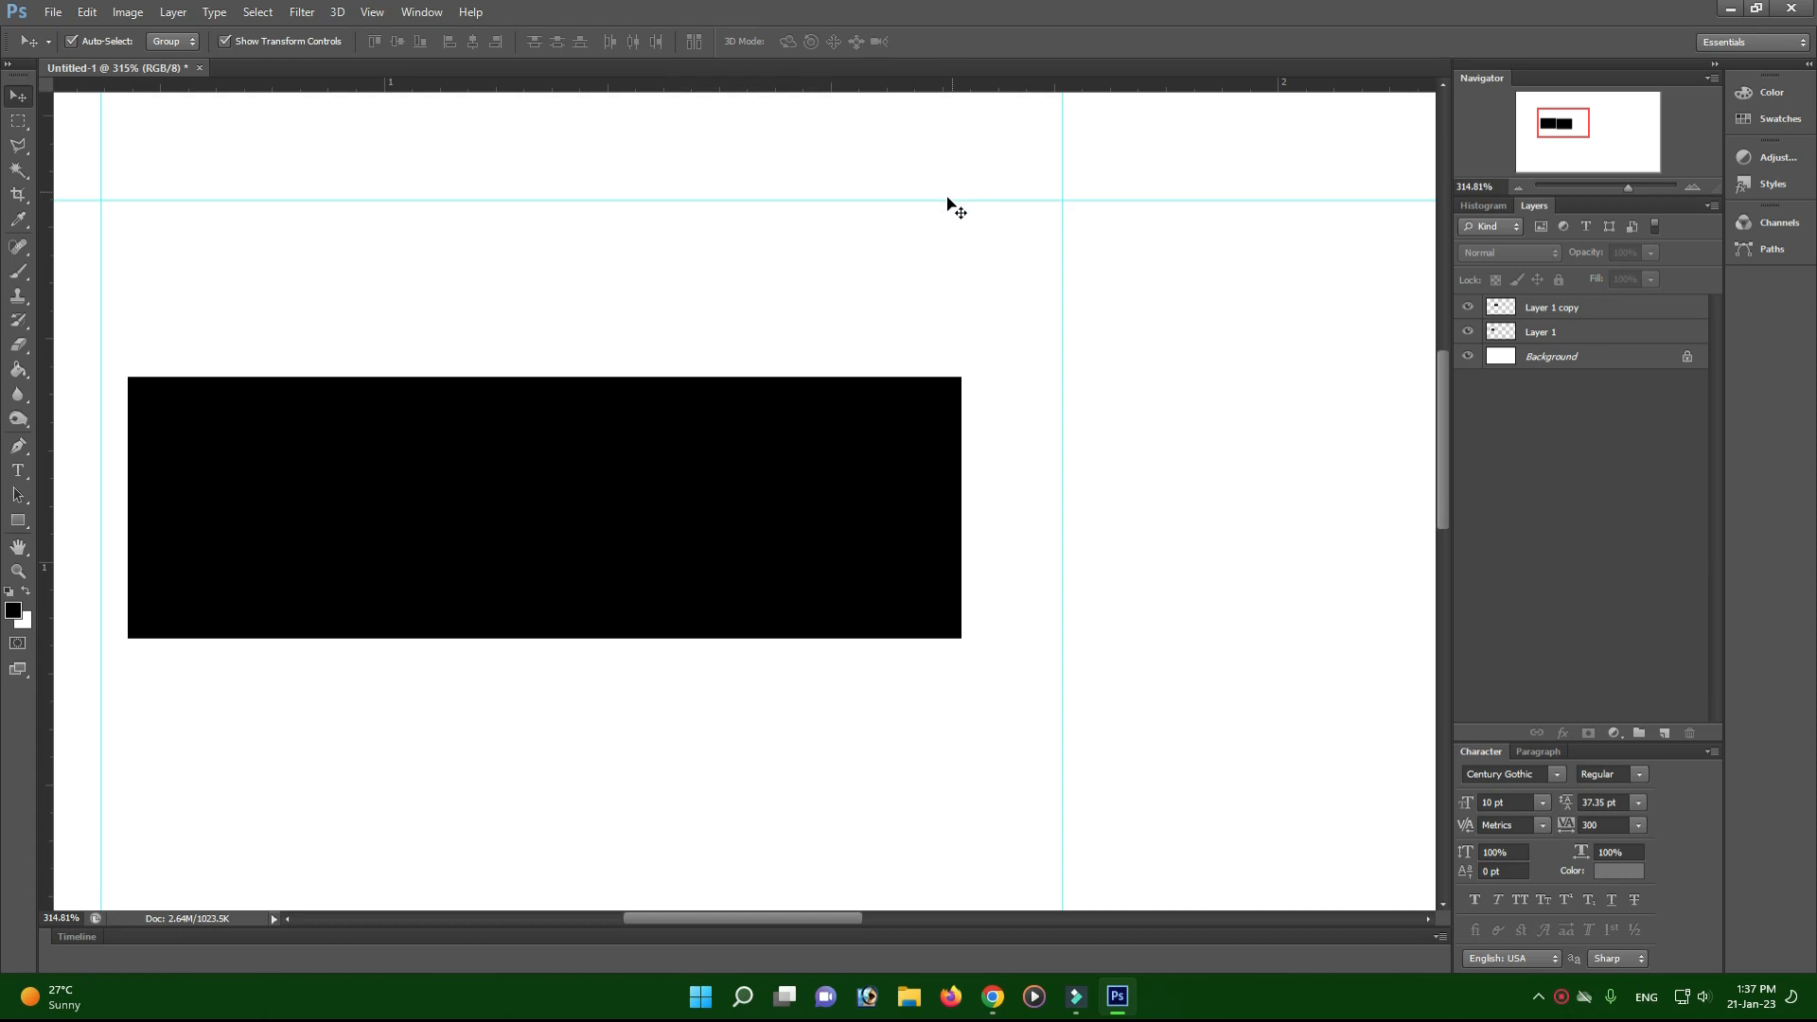
{"action": "left_click", "coordinate": [372, 11]}
{"action": "left_click", "coordinate": [461, 484]}
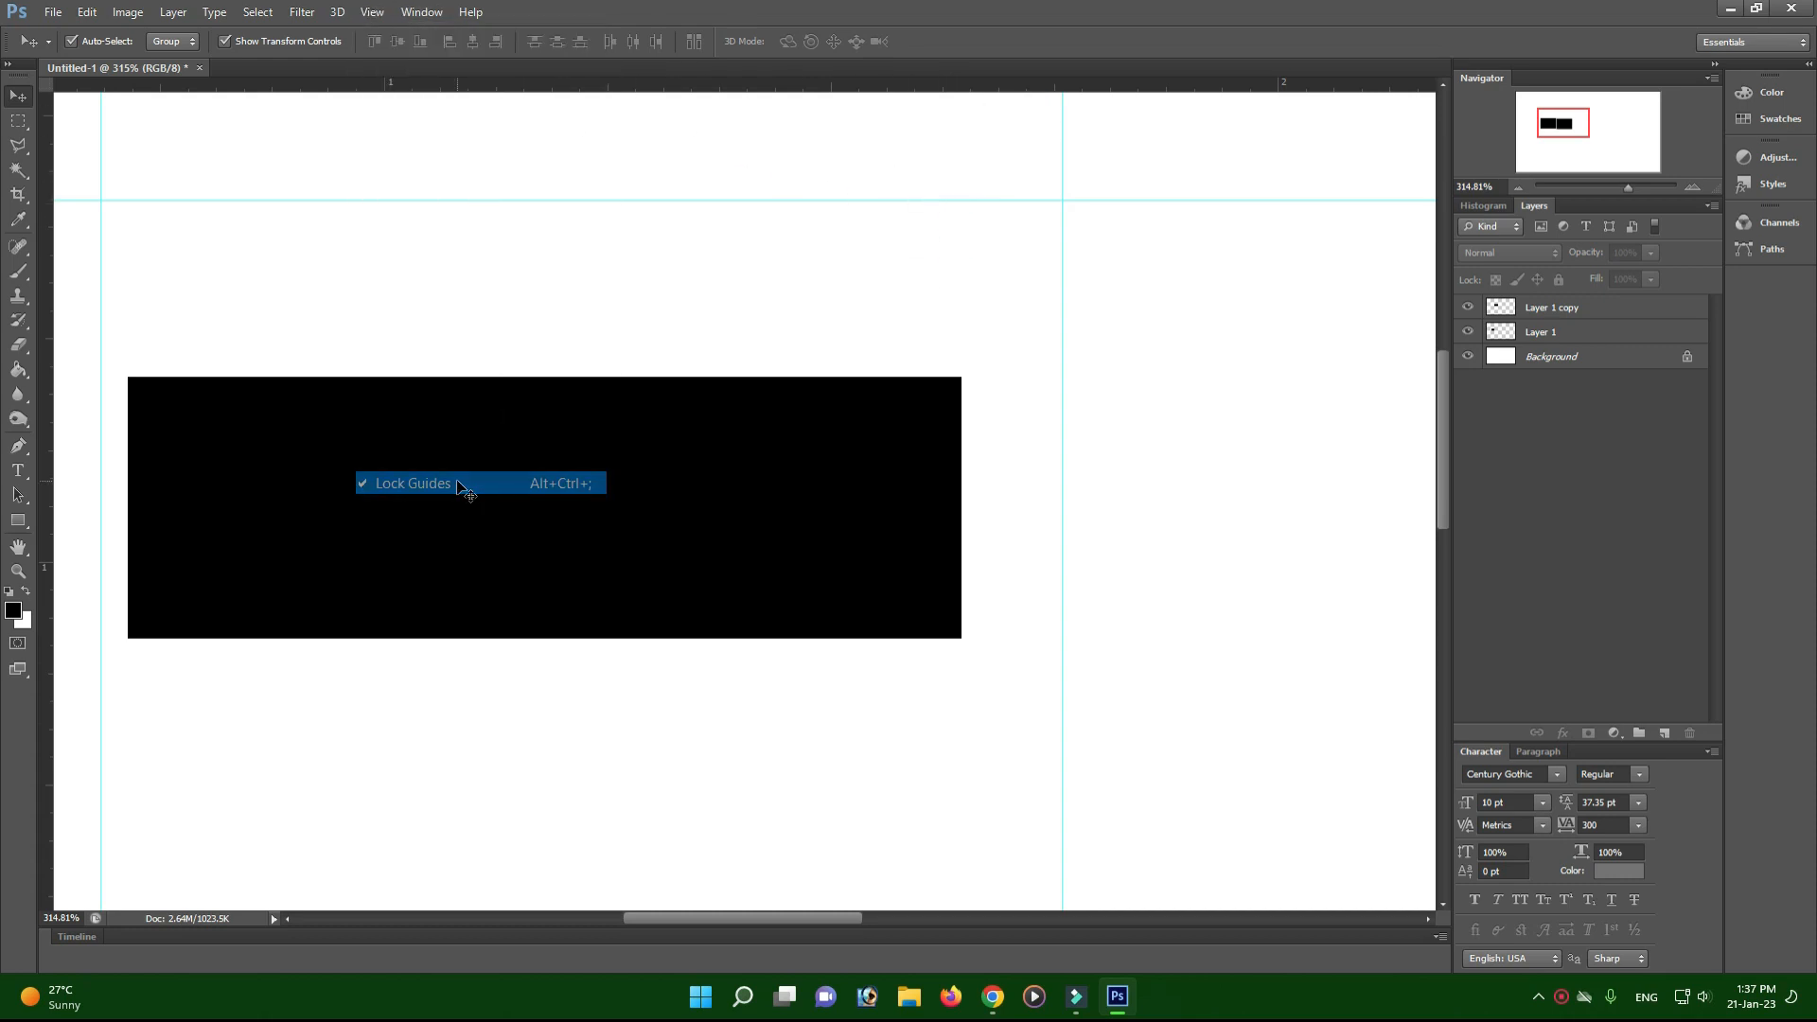
Move the horizontal guide down to just above the rectangles, and clear all guides from the document.
{"action": "left_click", "coordinate": [371, 12]}
{"action": "left_click", "coordinate": [785, 206]}
{"action": "left_click_drag", "start_coordinate": [786, 199], "coordinate": [775, 332]}
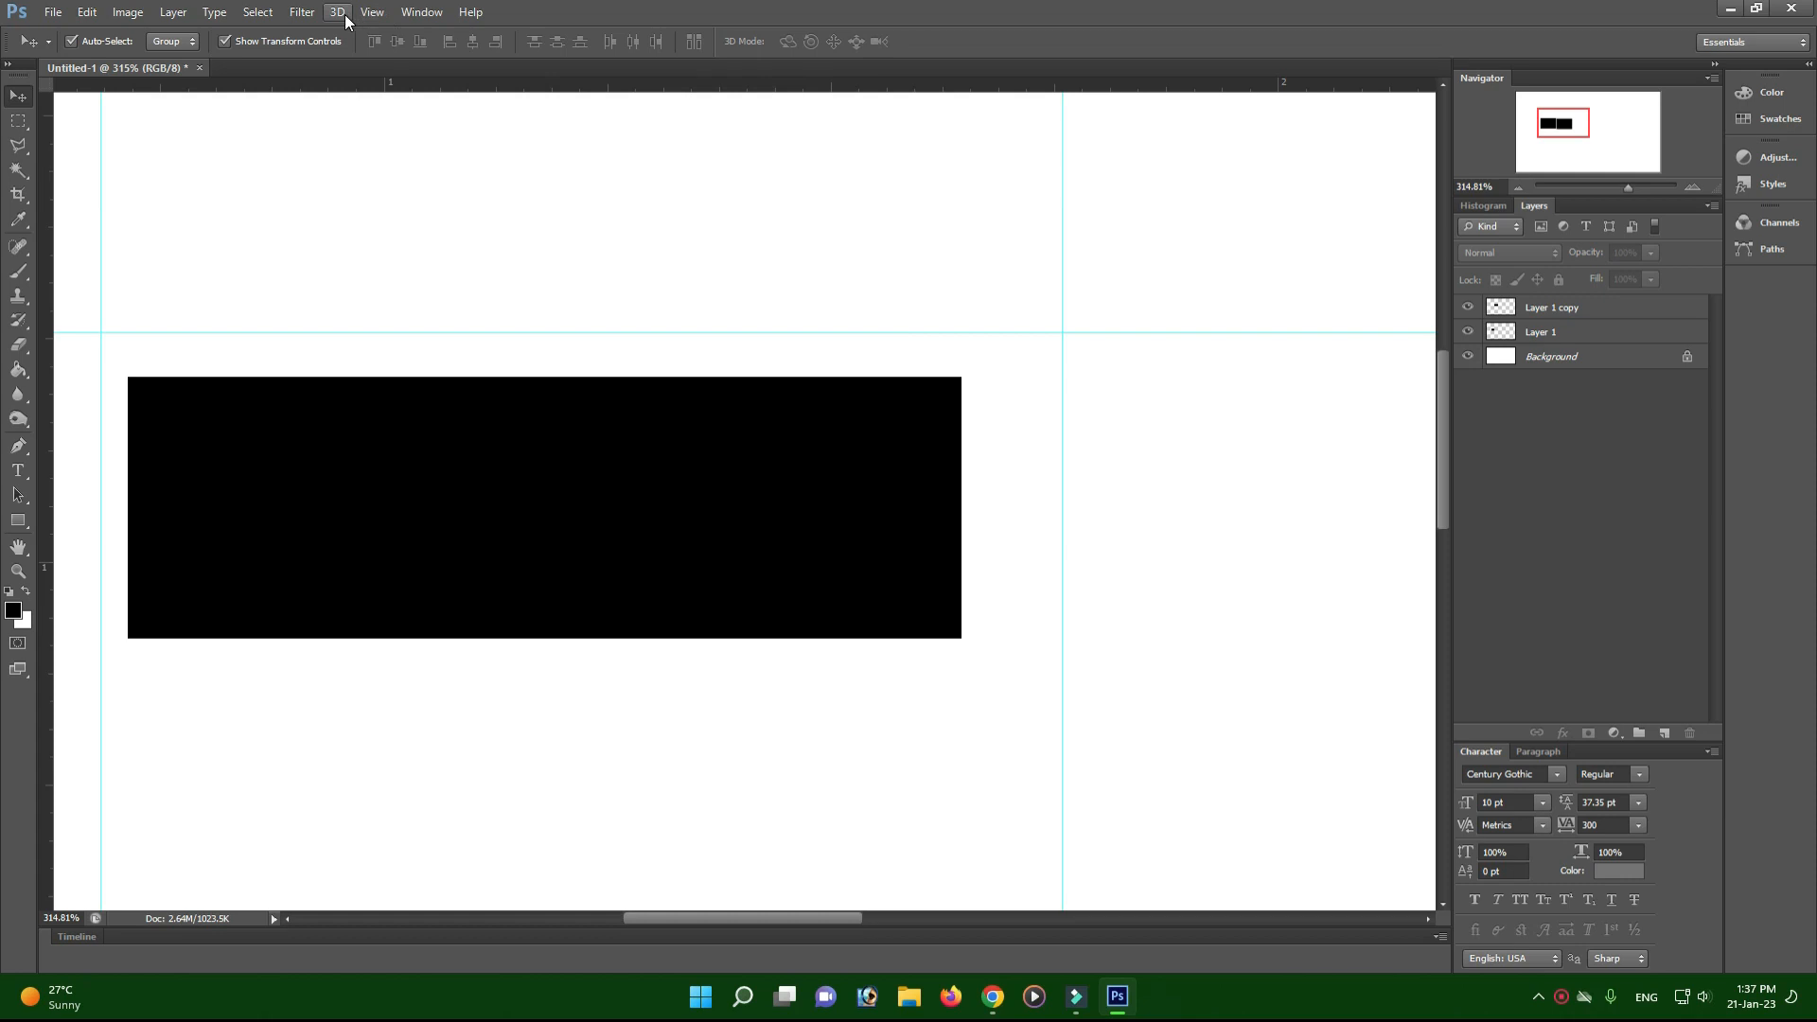
{"action": "left_click", "coordinate": [372, 12]}
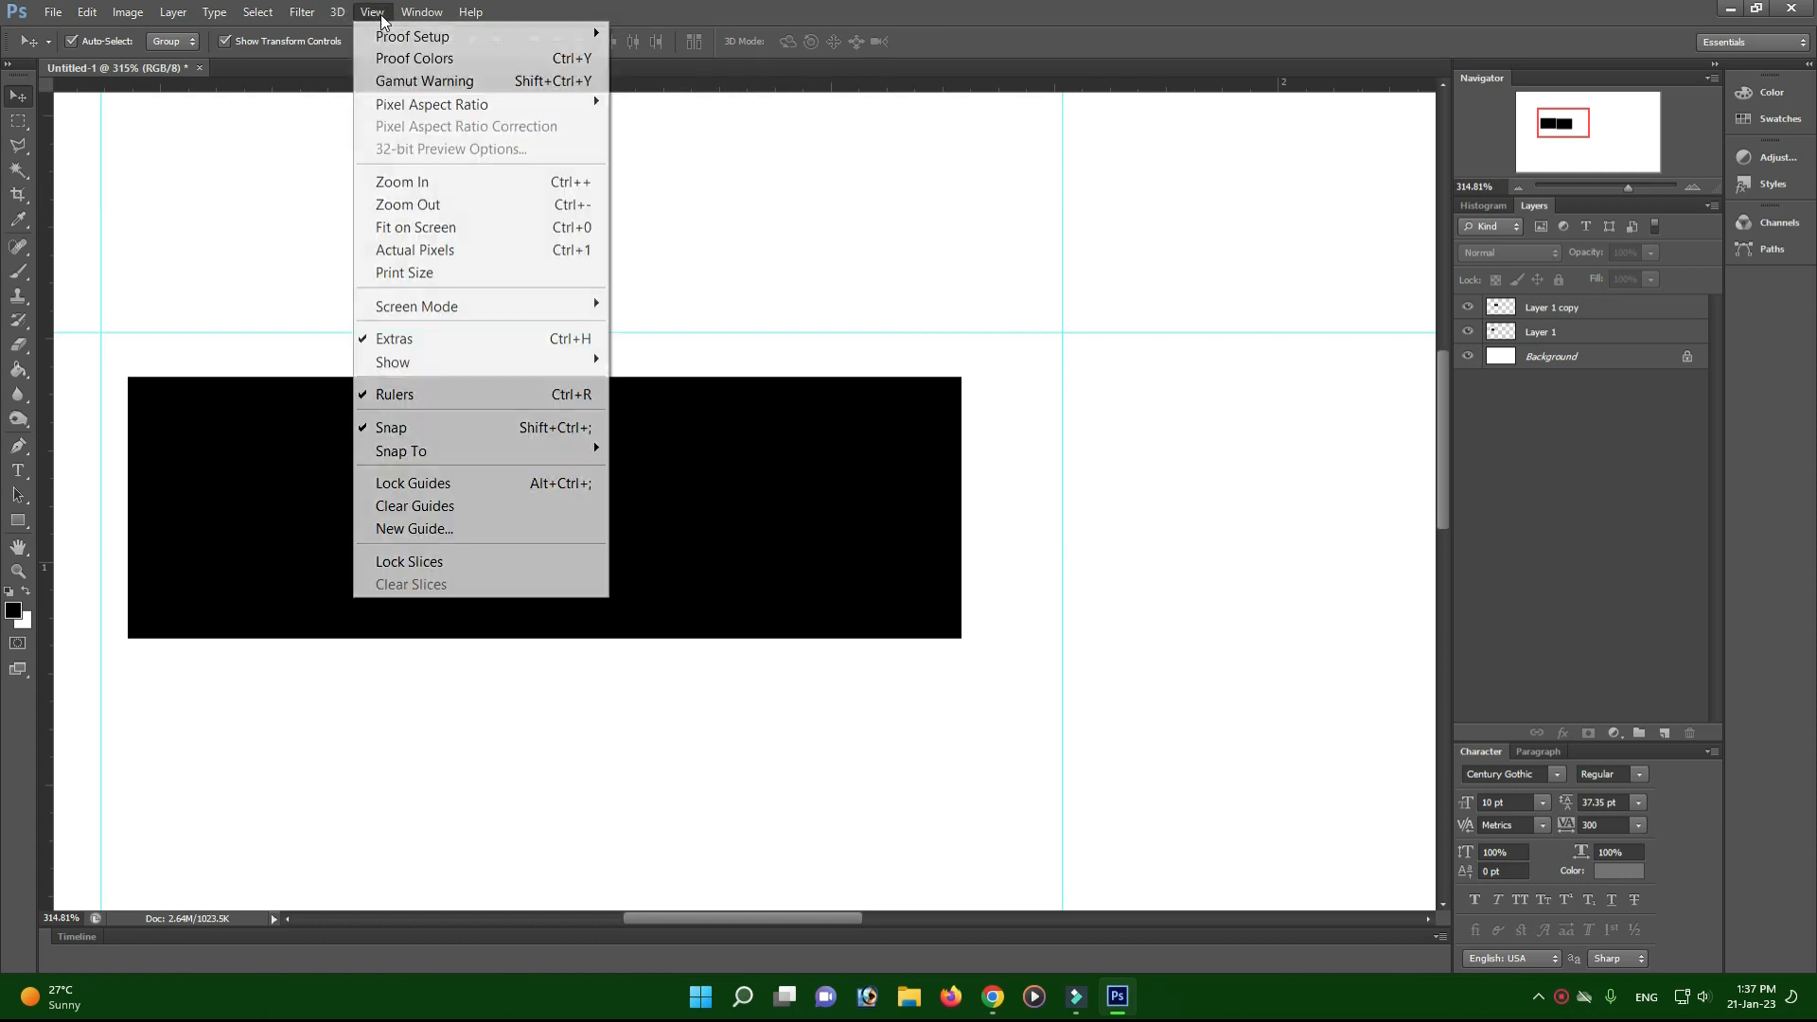
{"action": "left_click", "coordinate": [422, 512]}
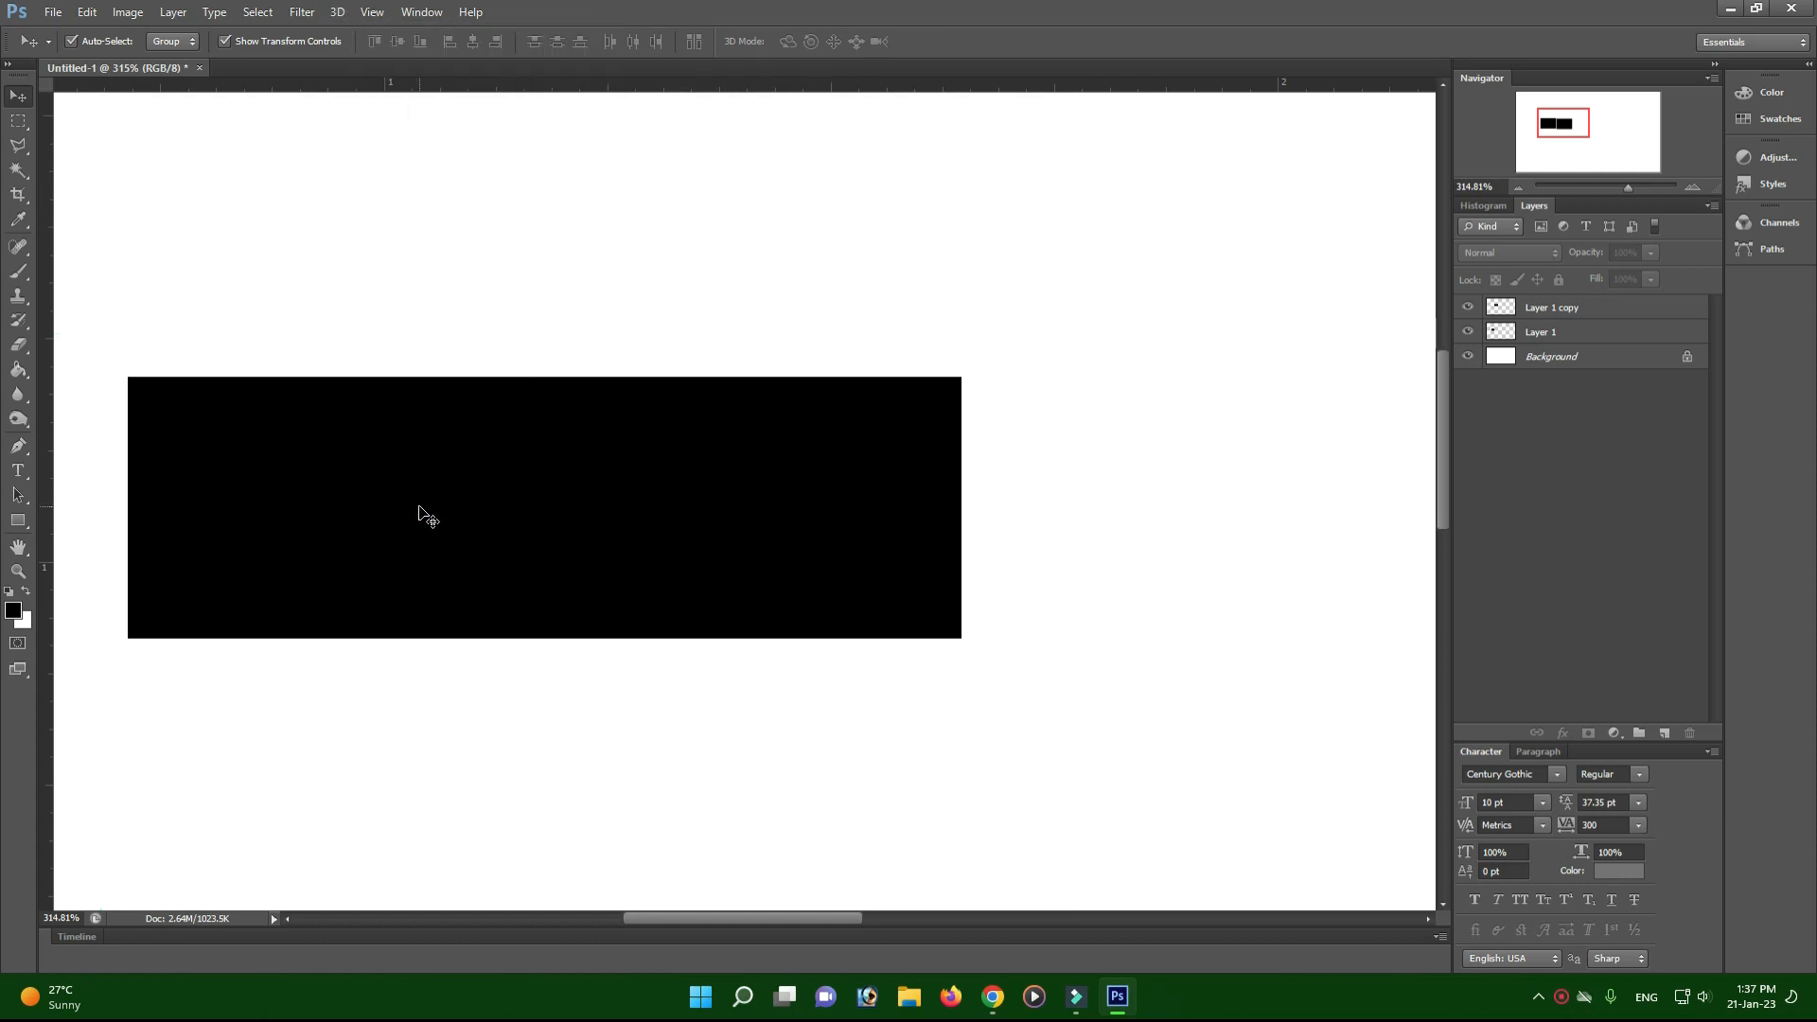
Create a new vertical guide at position 0 in.
{"action": "left_click", "coordinate": [372, 11]}
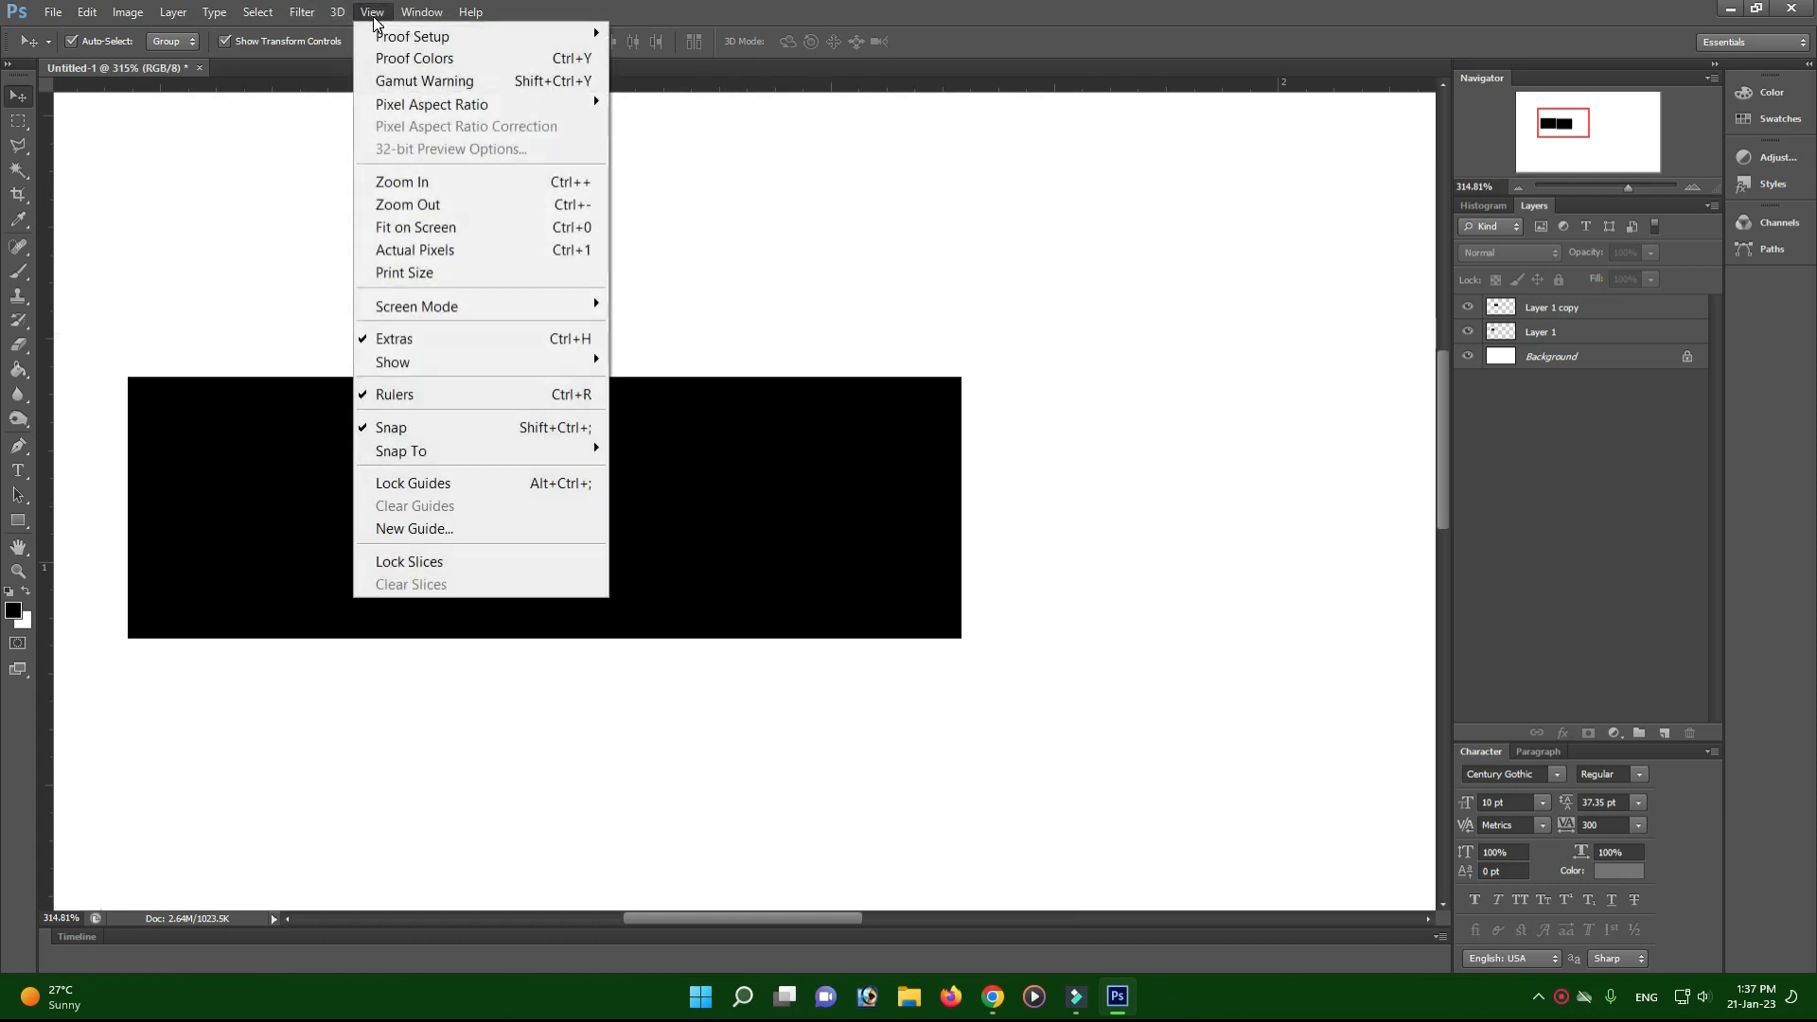
{"action": "left_click", "coordinate": [457, 530]}
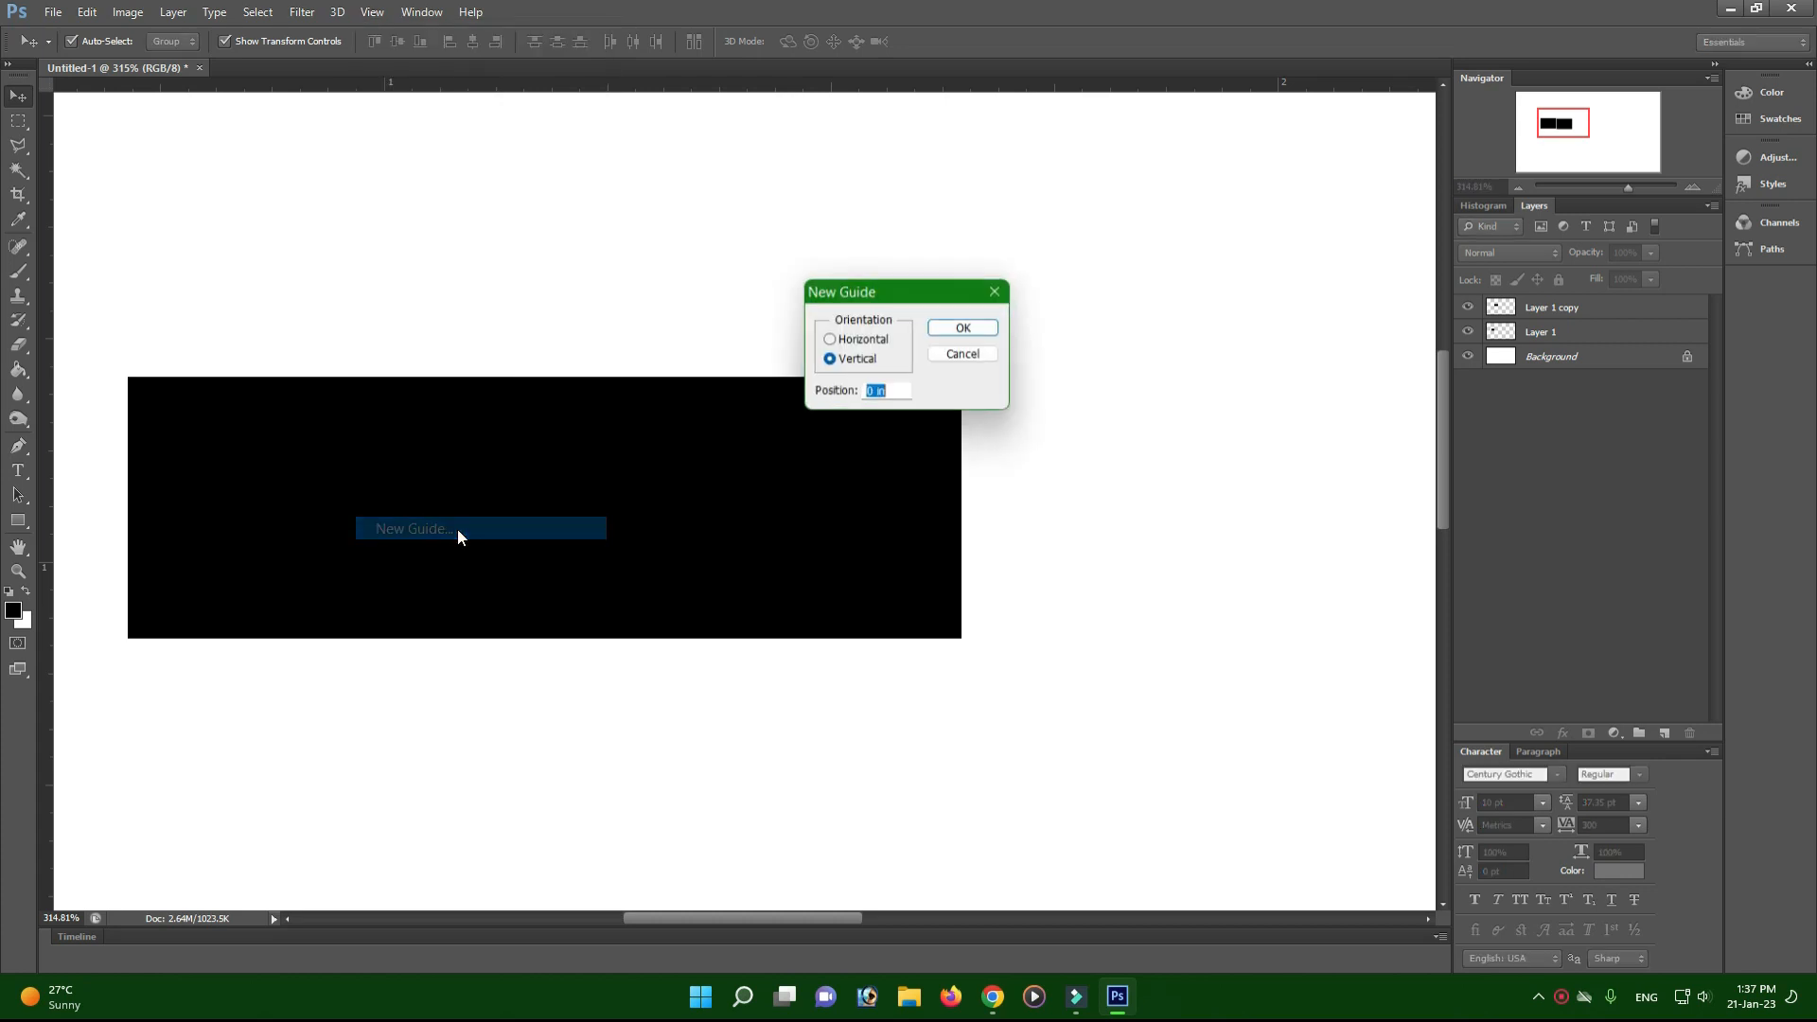
{"action": "left_click", "coordinate": [955, 334]}
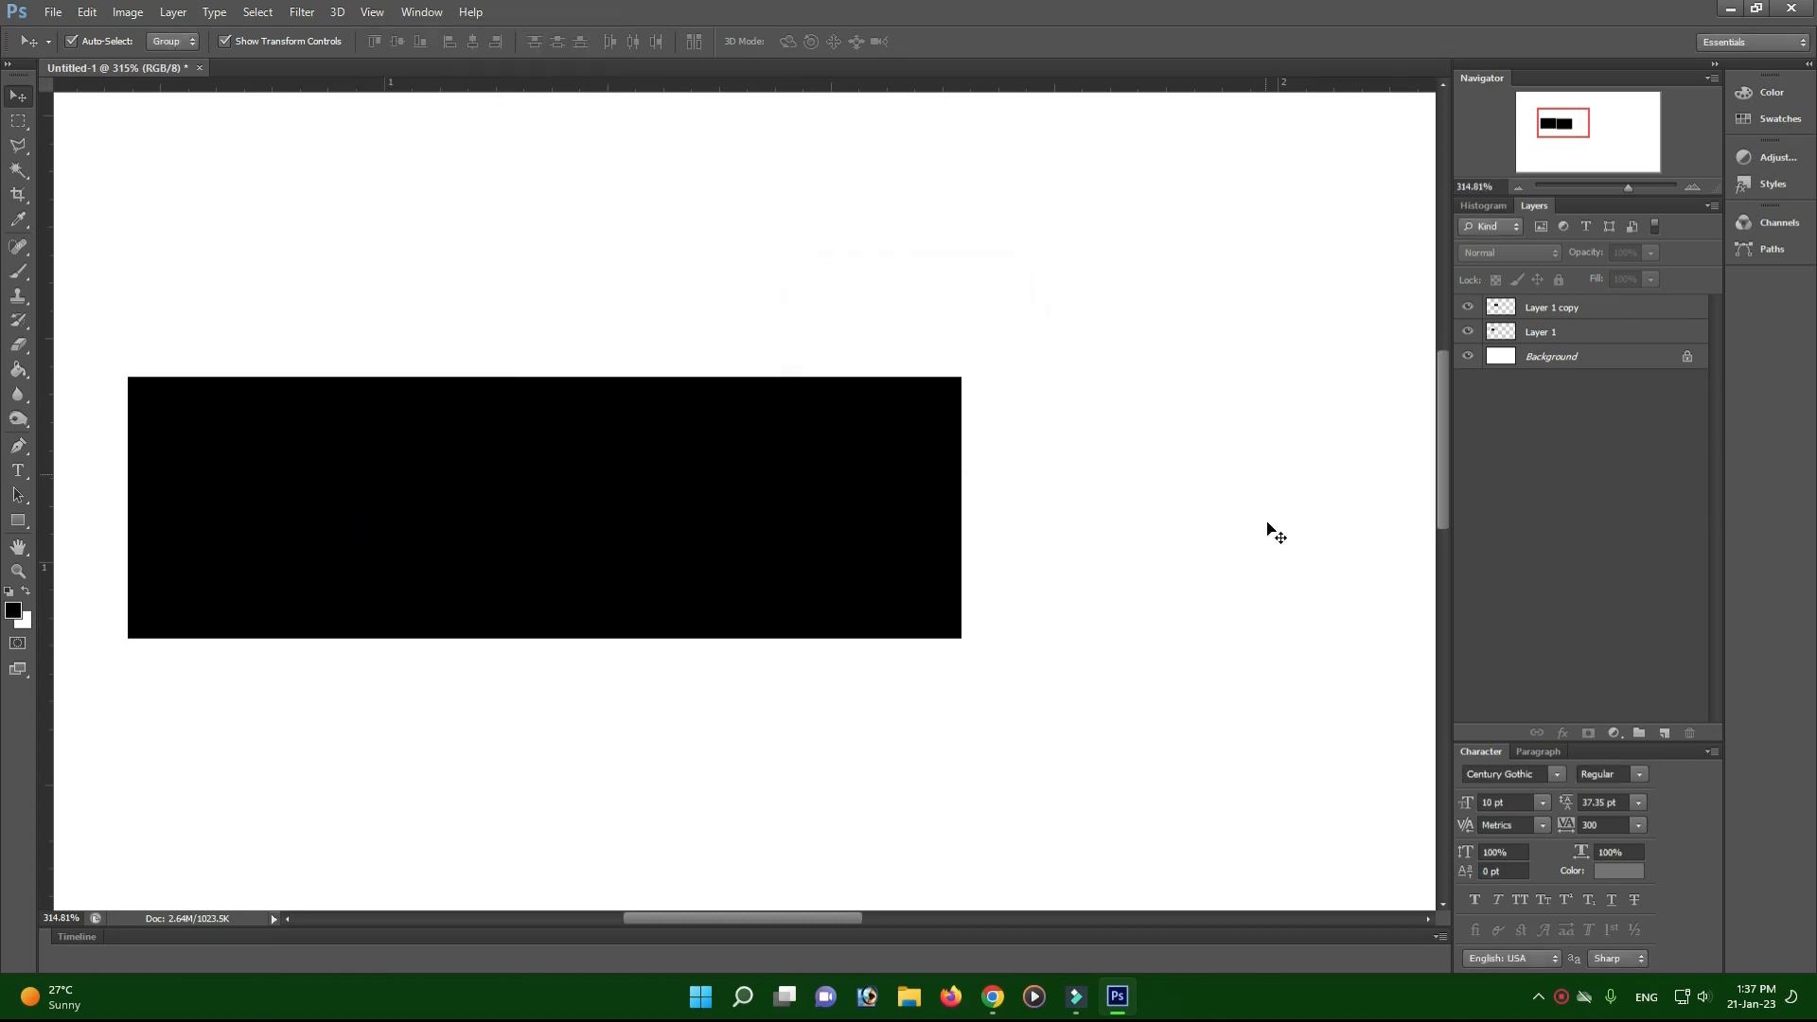
{"action": "scroll", "coordinate": [1170, 667], "scroll_direction": "down", "scroll_amount": 1}
{"action": "scroll", "coordinate": [1170, 667], "scroll_direction": "down", "scroll_amount": 2}
{"action": "scroll", "coordinate": [1166, 662], "scroll_direction": "up", "scroll_amount": 6}
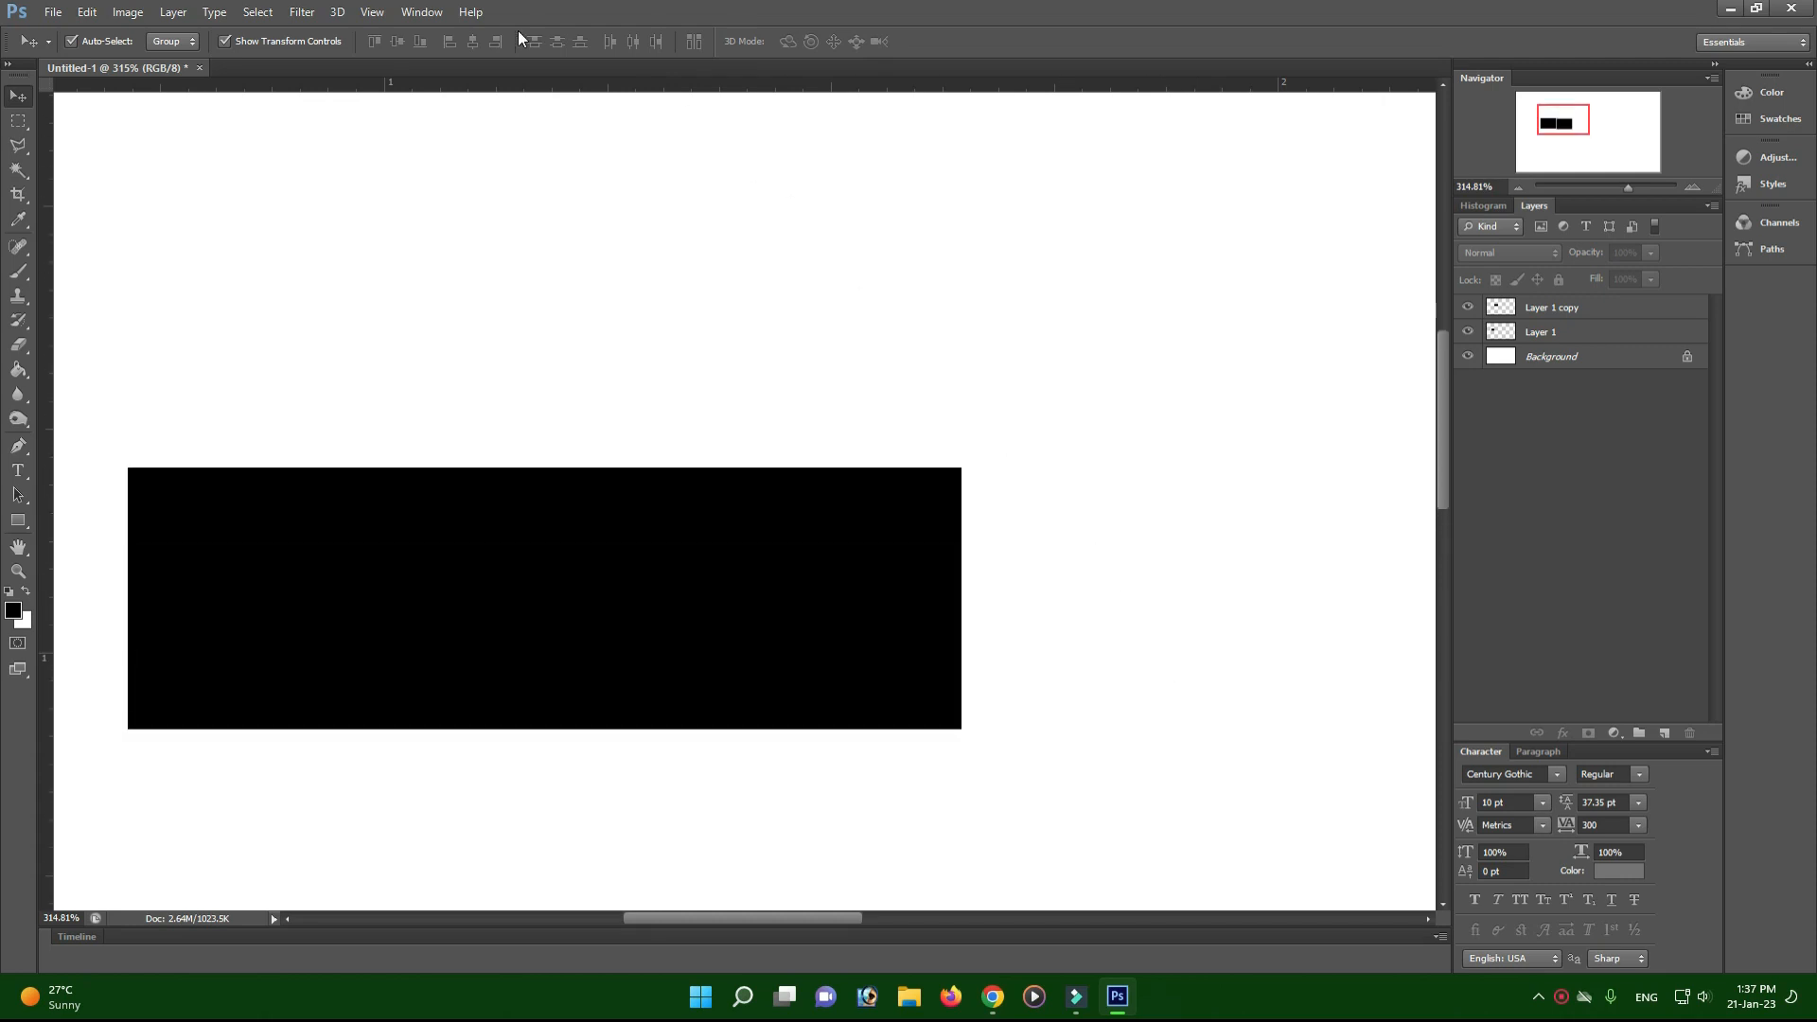
{"action": "left_click", "coordinate": [370, 12]}
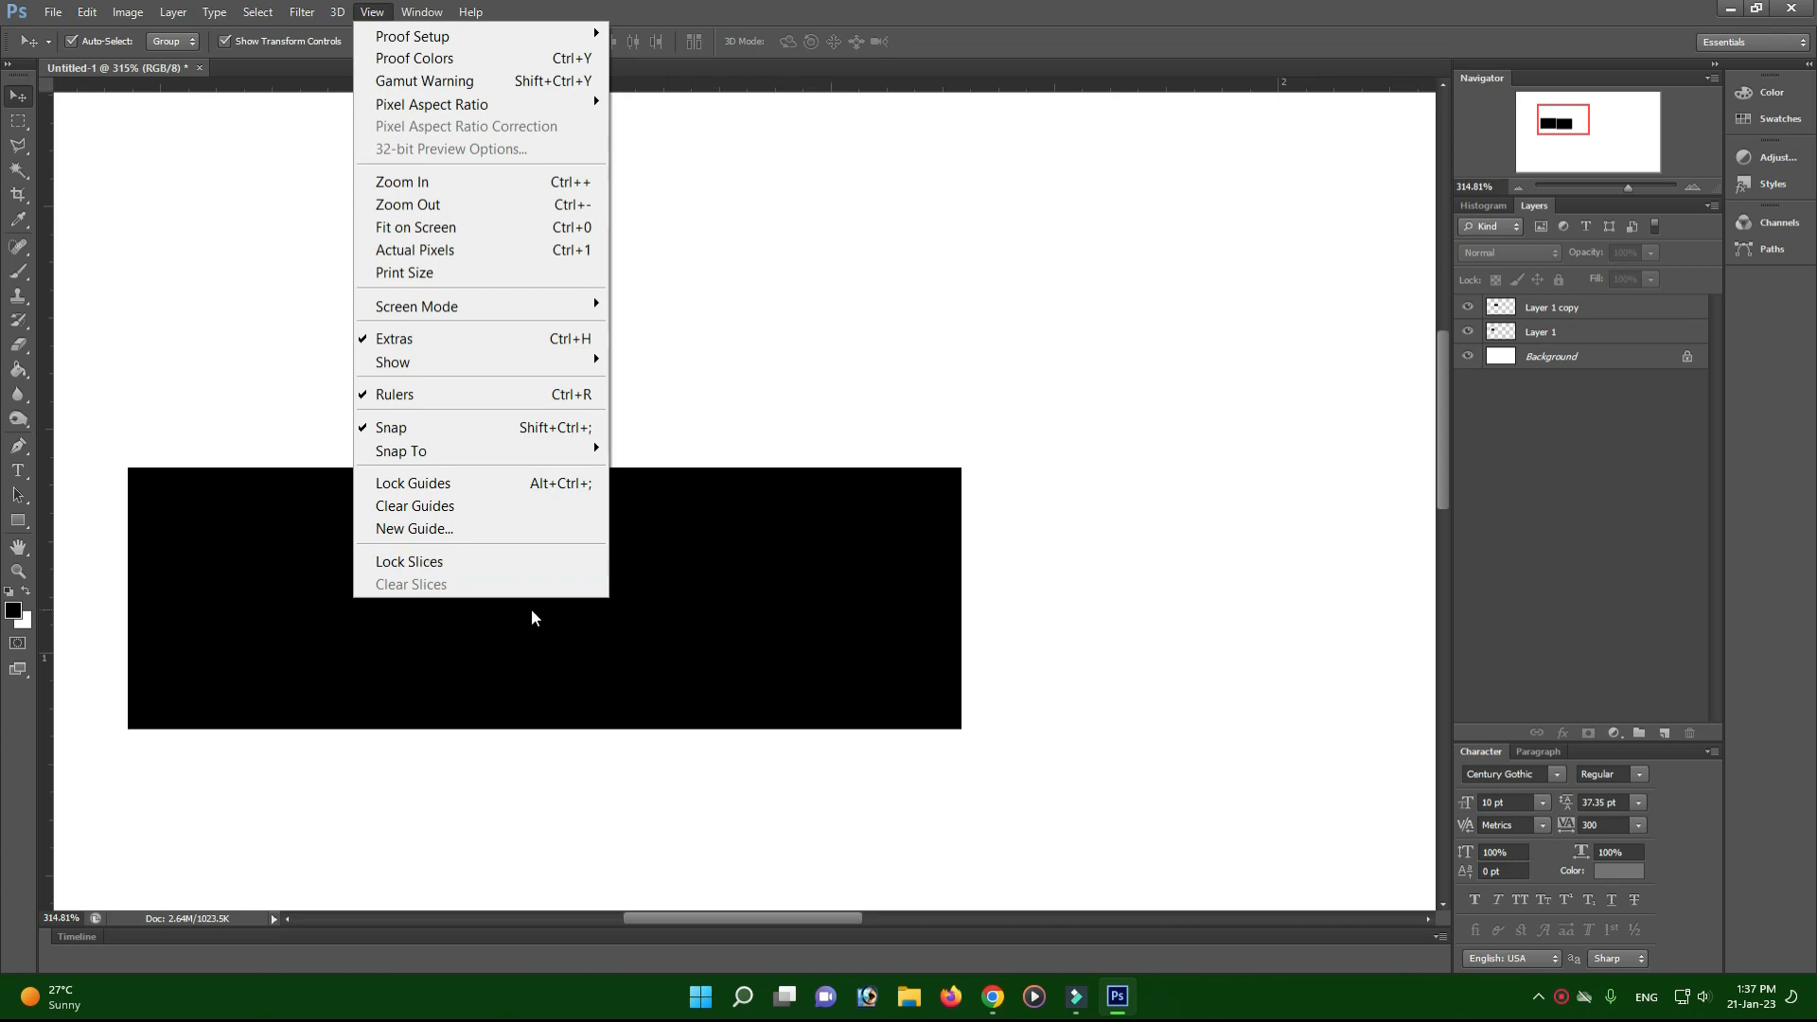
Show the Properties panel and close it again.
{"action": "left_click", "coordinate": [400, 5]}
{"action": "left_click", "coordinate": [405, 8]}
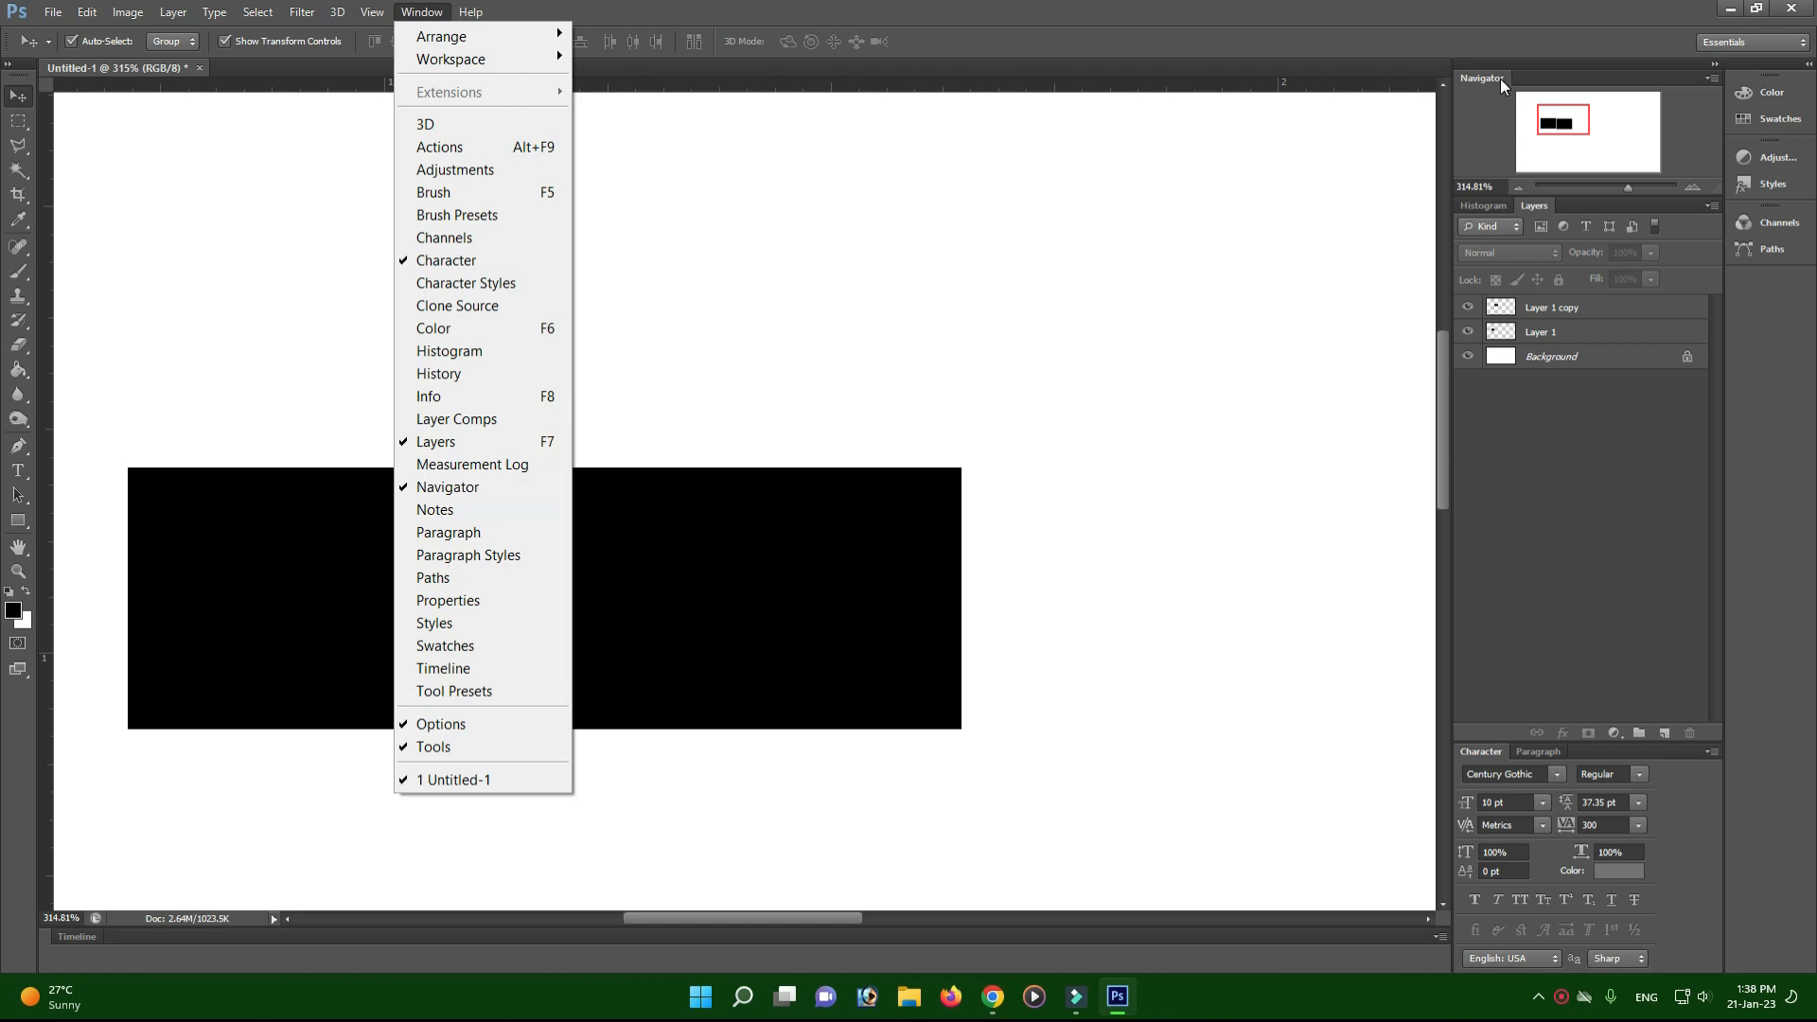
{"action": "left_click", "coordinate": [451, 600]}
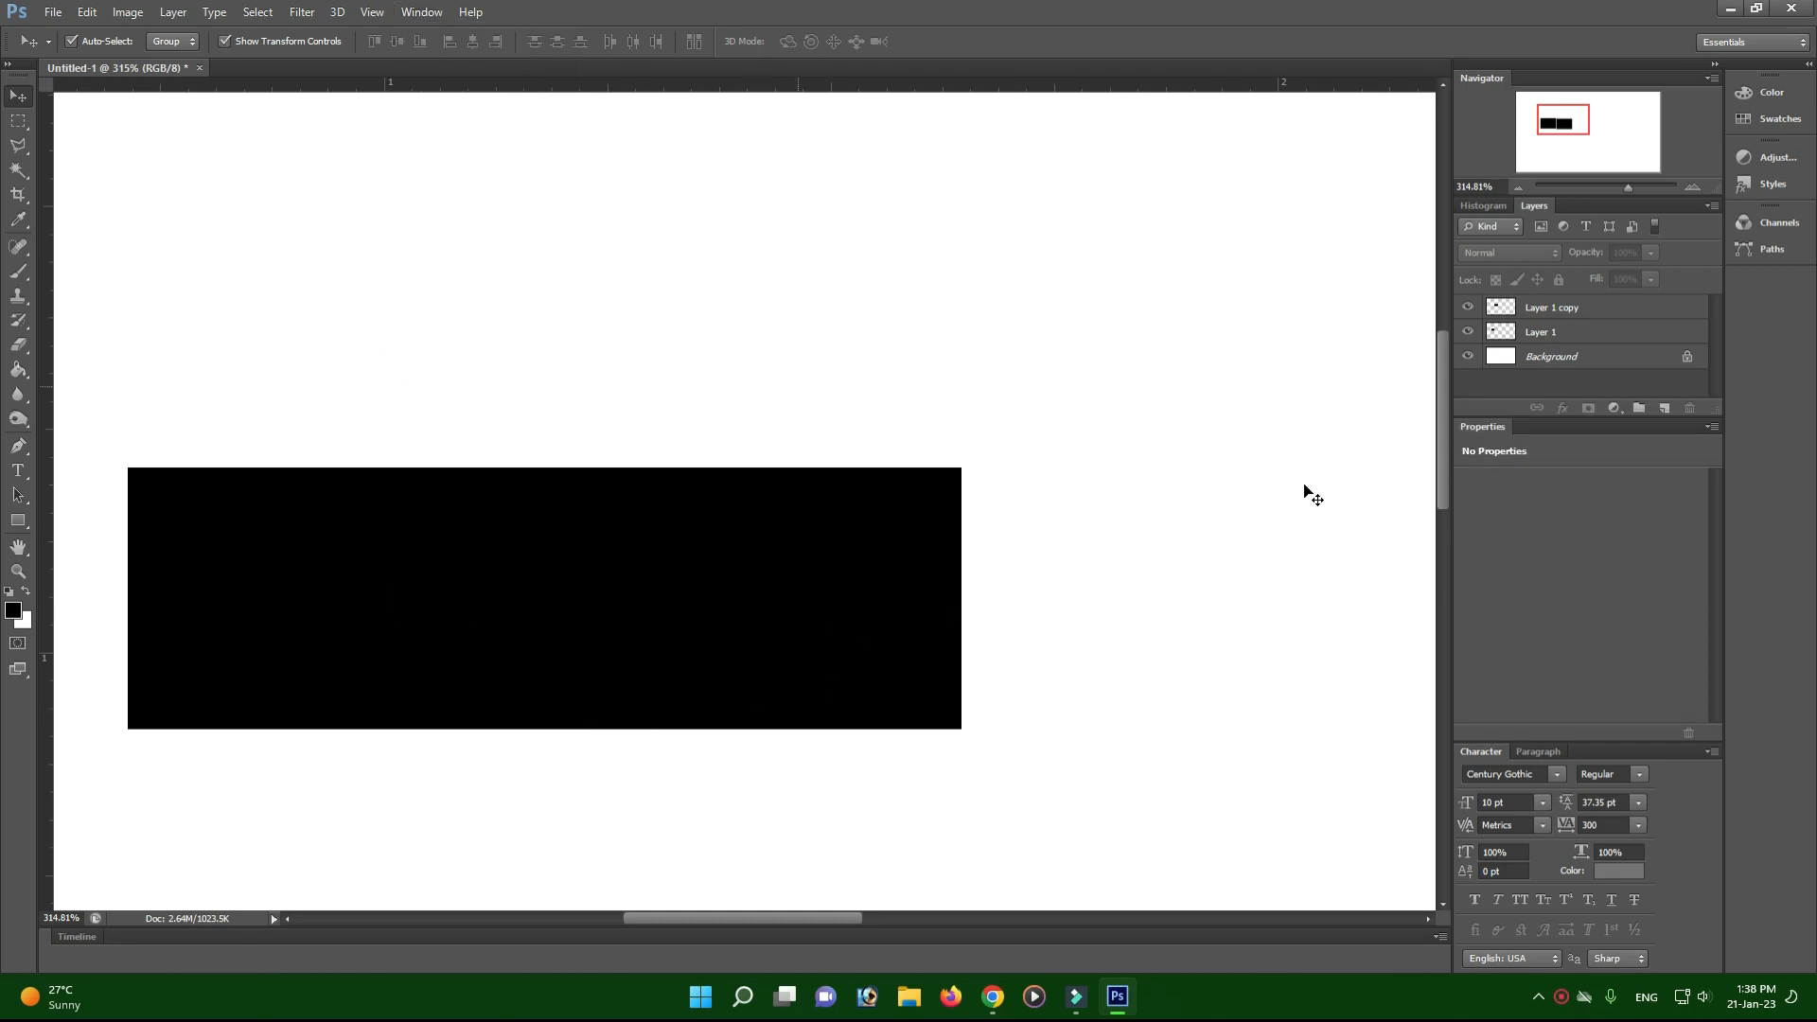
{"action": "left_click", "coordinate": [1712, 427]}
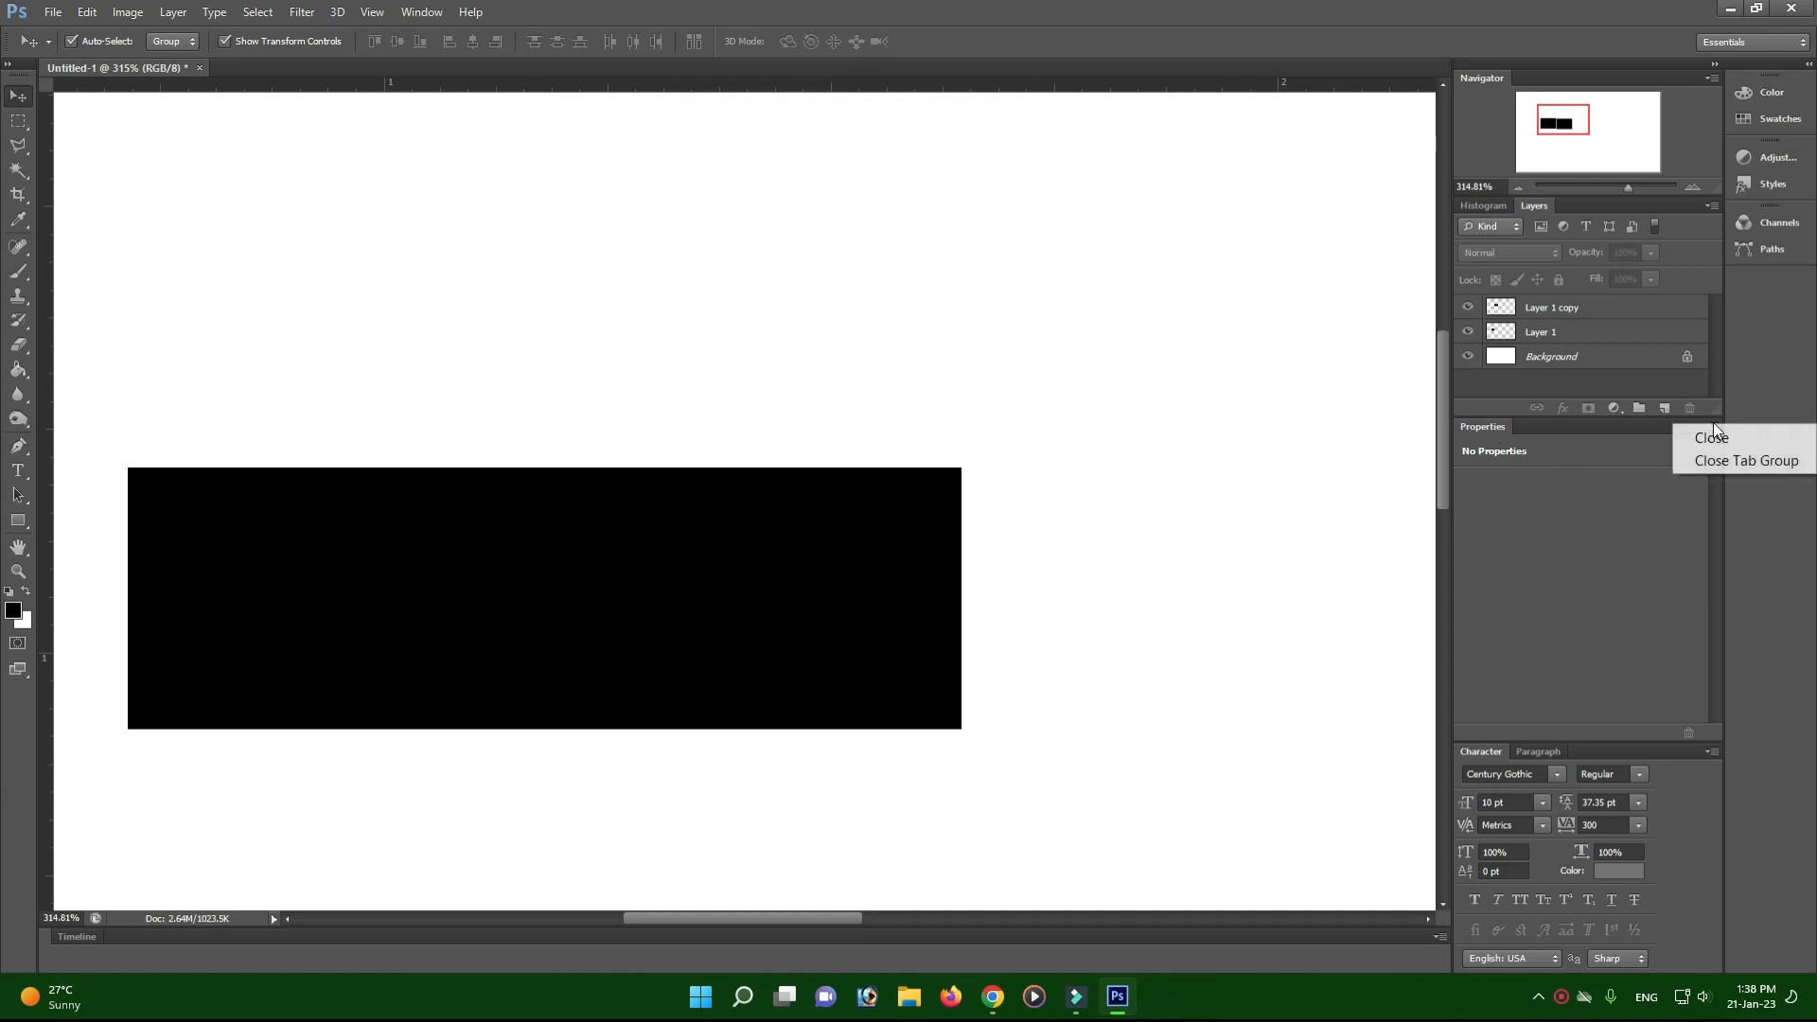
{"action": "left_click", "coordinate": [1699, 433]}
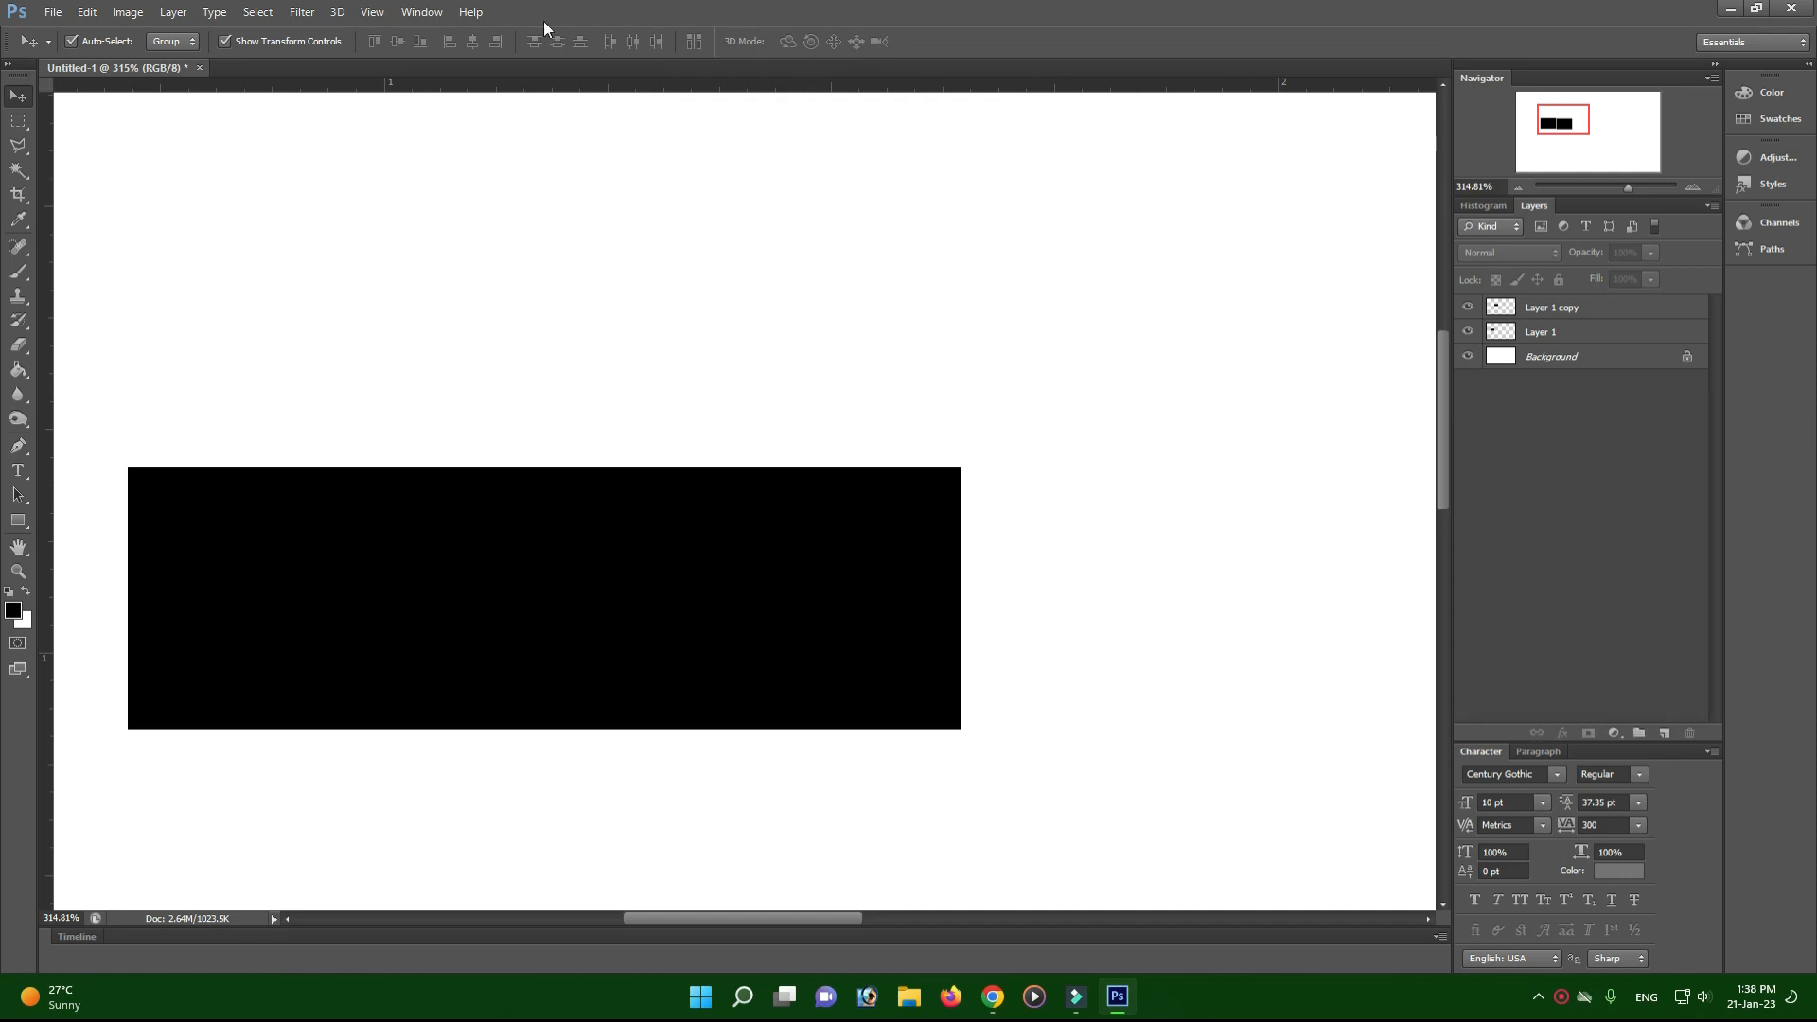
Switch the workspace layout from Essentials to Painting with the whole canvas in view.
{"action": "left_click", "coordinate": [421, 11]}
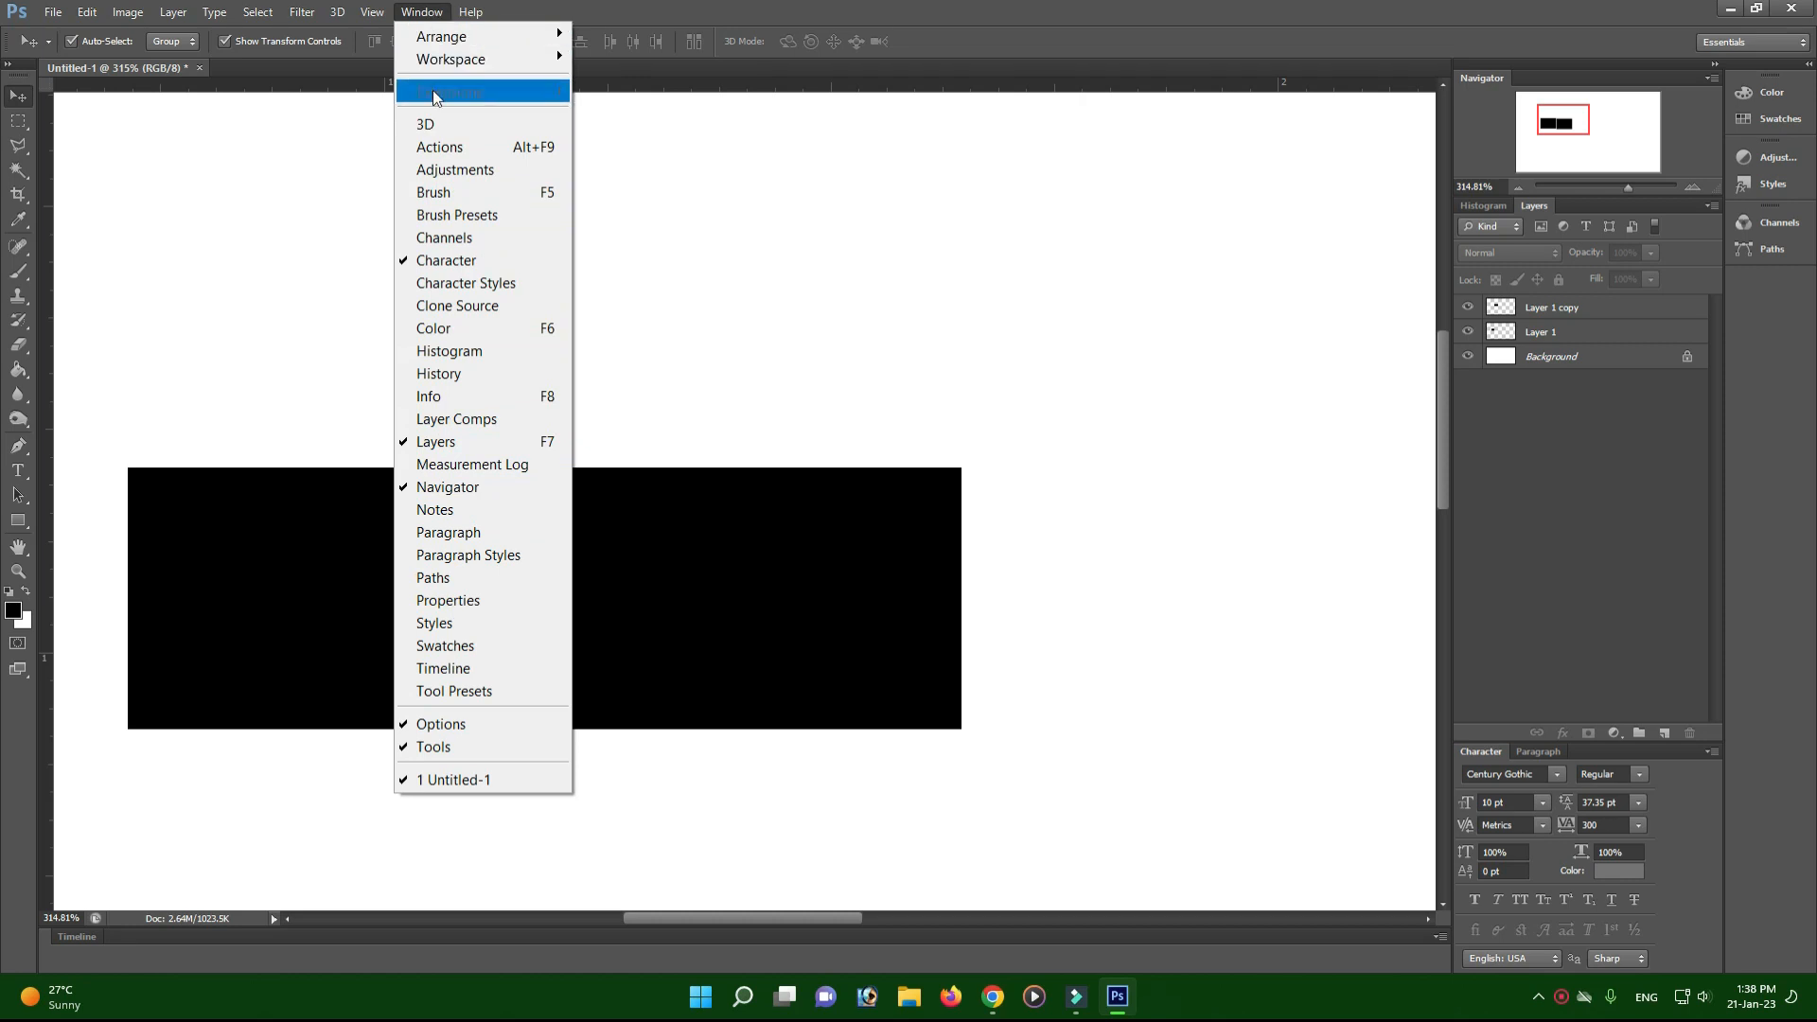
{"action": "mouse_move", "coordinate": [478, 56]}
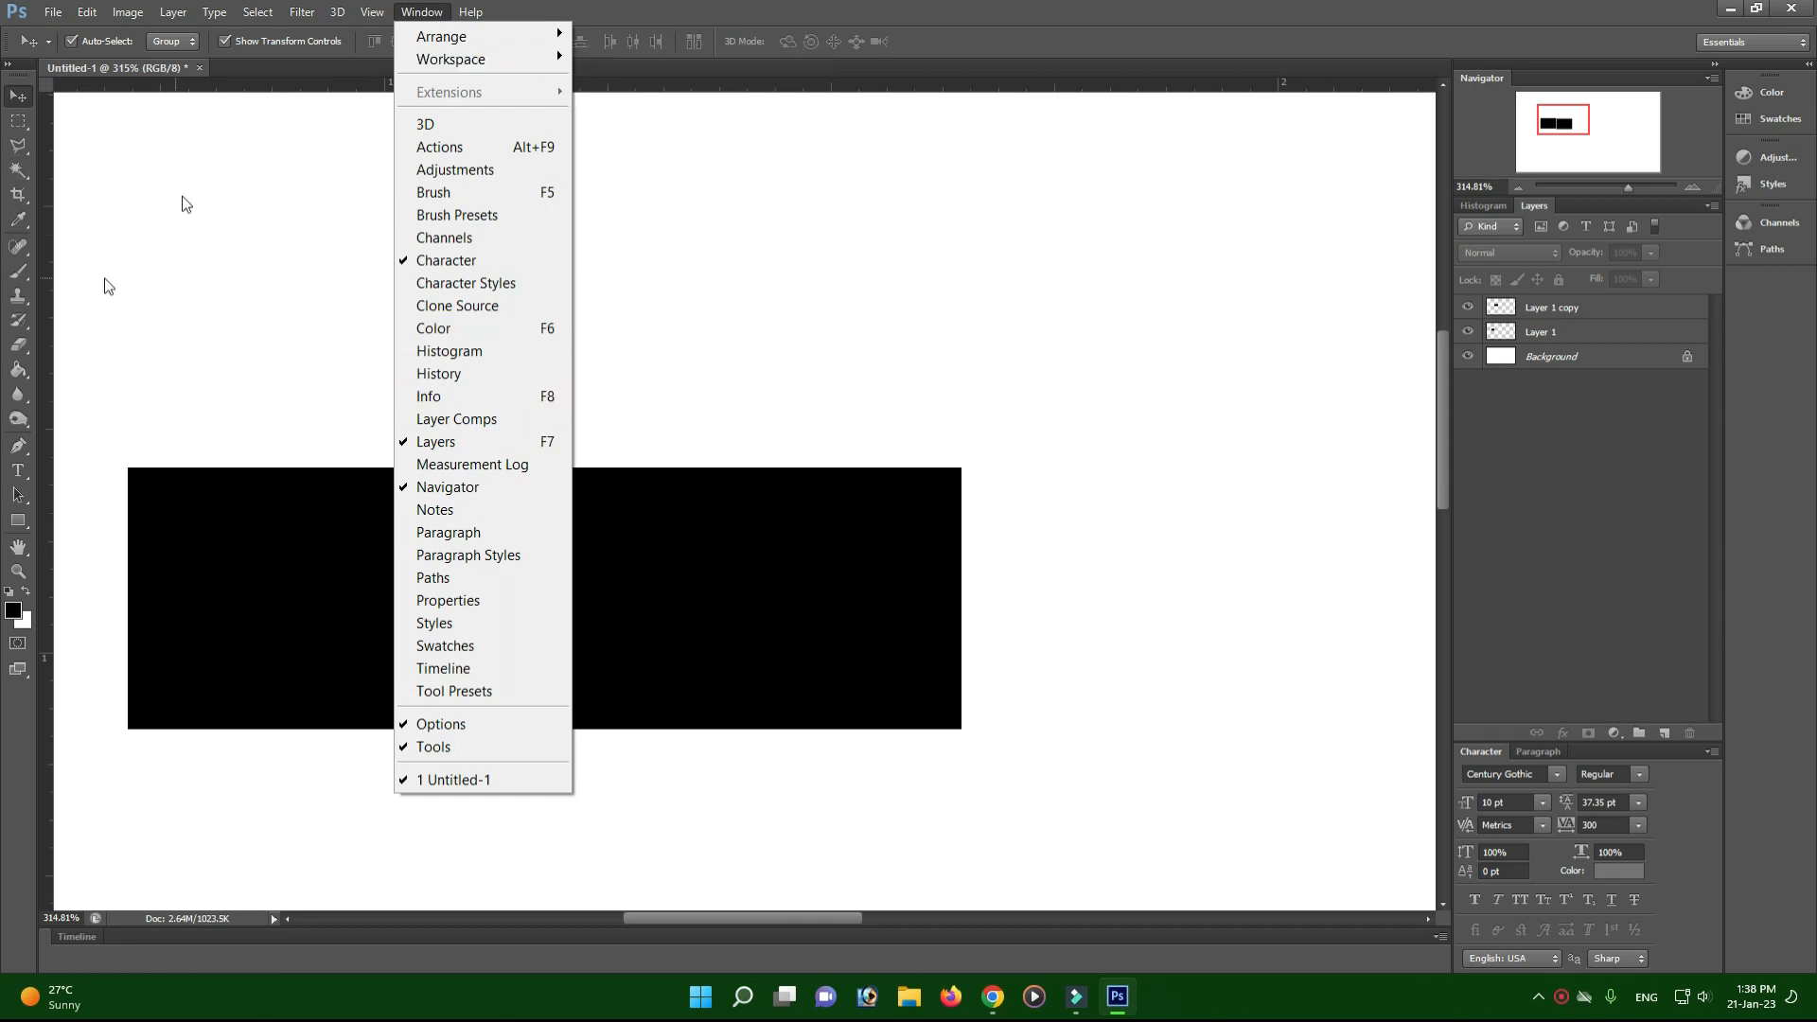
{"action": "left_click", "coordinate": [791, 346]}
{"action": "scroll", "coordinate": [789, 341], "scroll_direction": "down", "scroll_amount": 5}
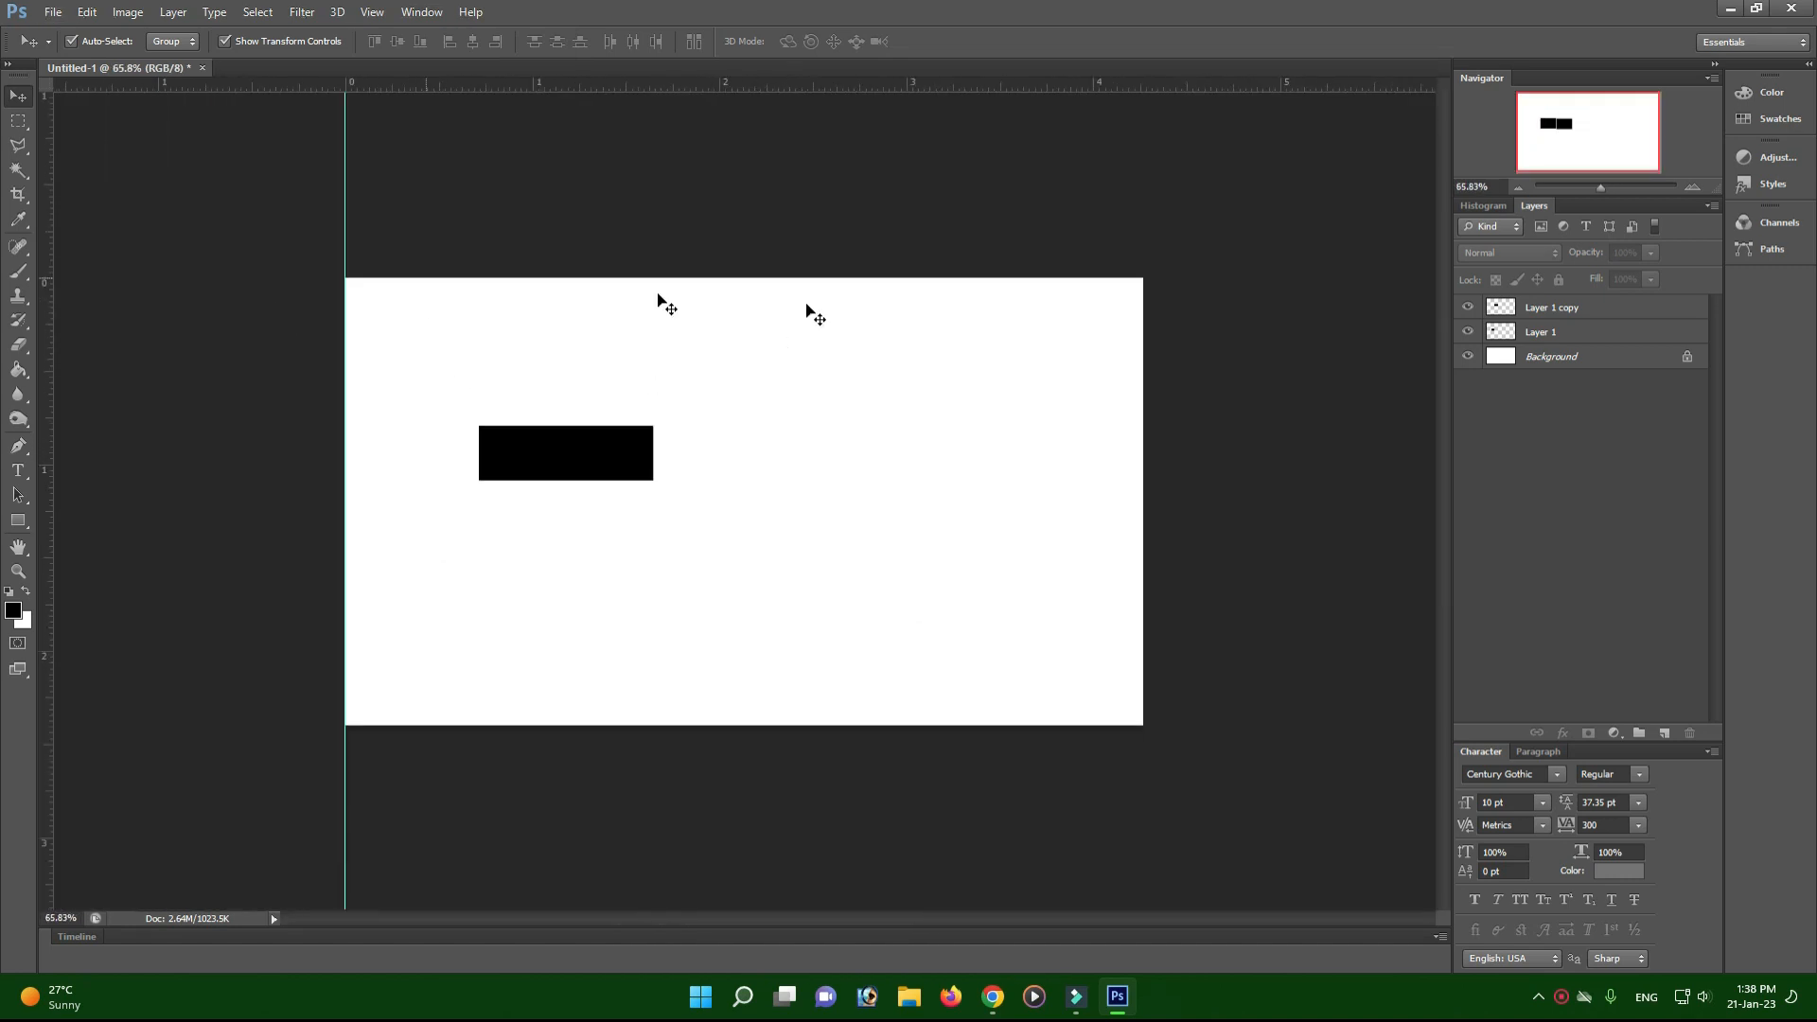
{"action": "left_click", "coordinate": [421, 11]}
{"action": "mouse_move", "coordinate": [562, 64]}
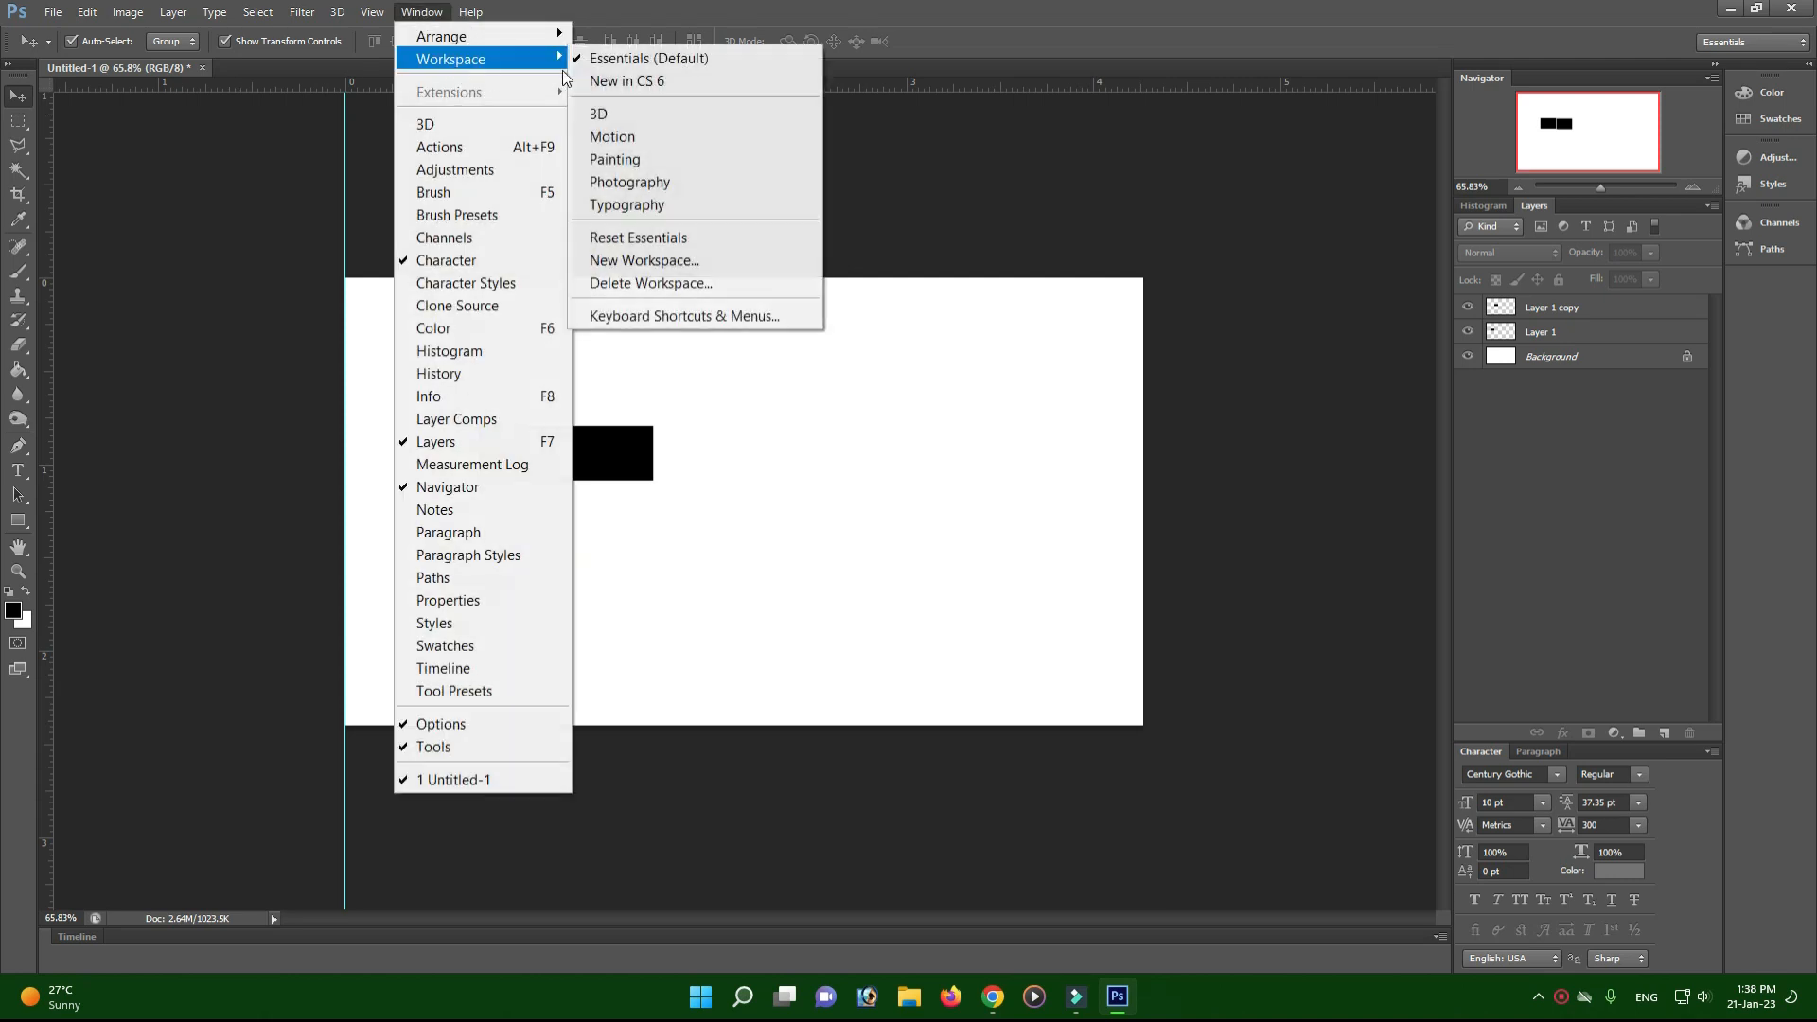
{"action": "left_click", "coordinate": [667, 160]}
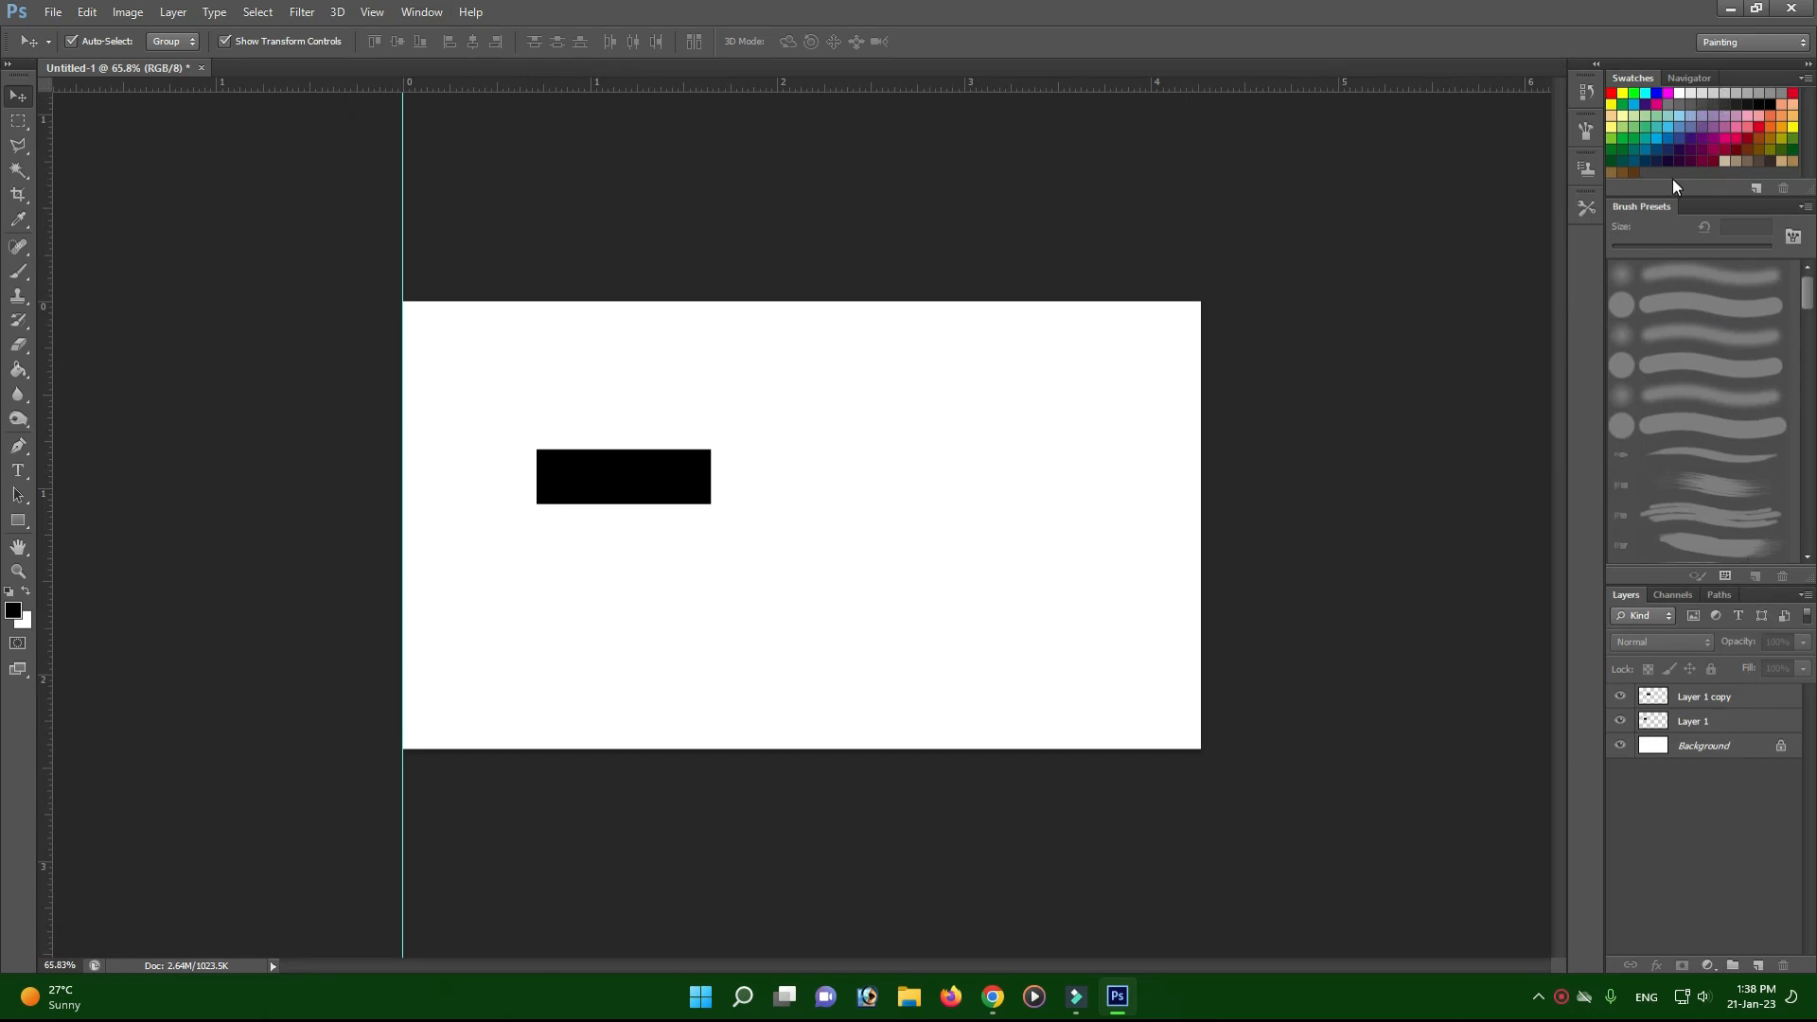
Try the 3D workspace layout and switch from it to the Typography workspace.
{"action": "left_click", "coordinate": [421, 11]}
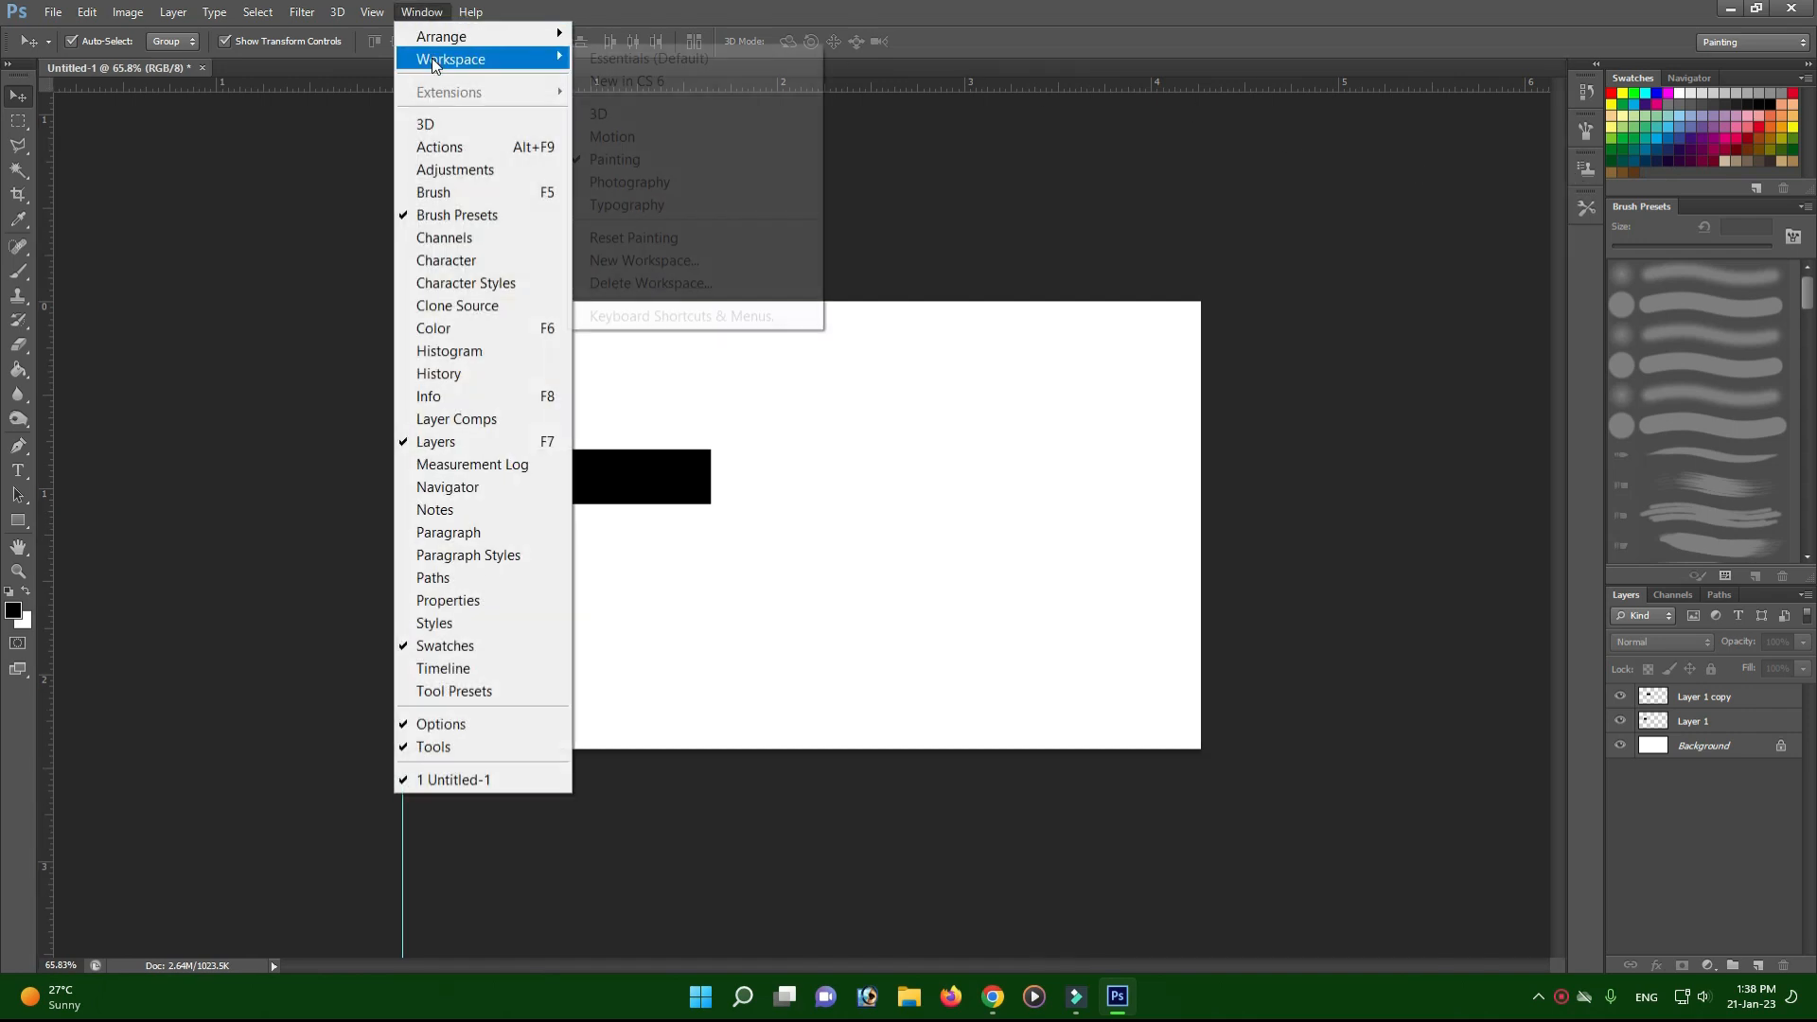
{"action": "left_click", "coordinate": [636, 116]}
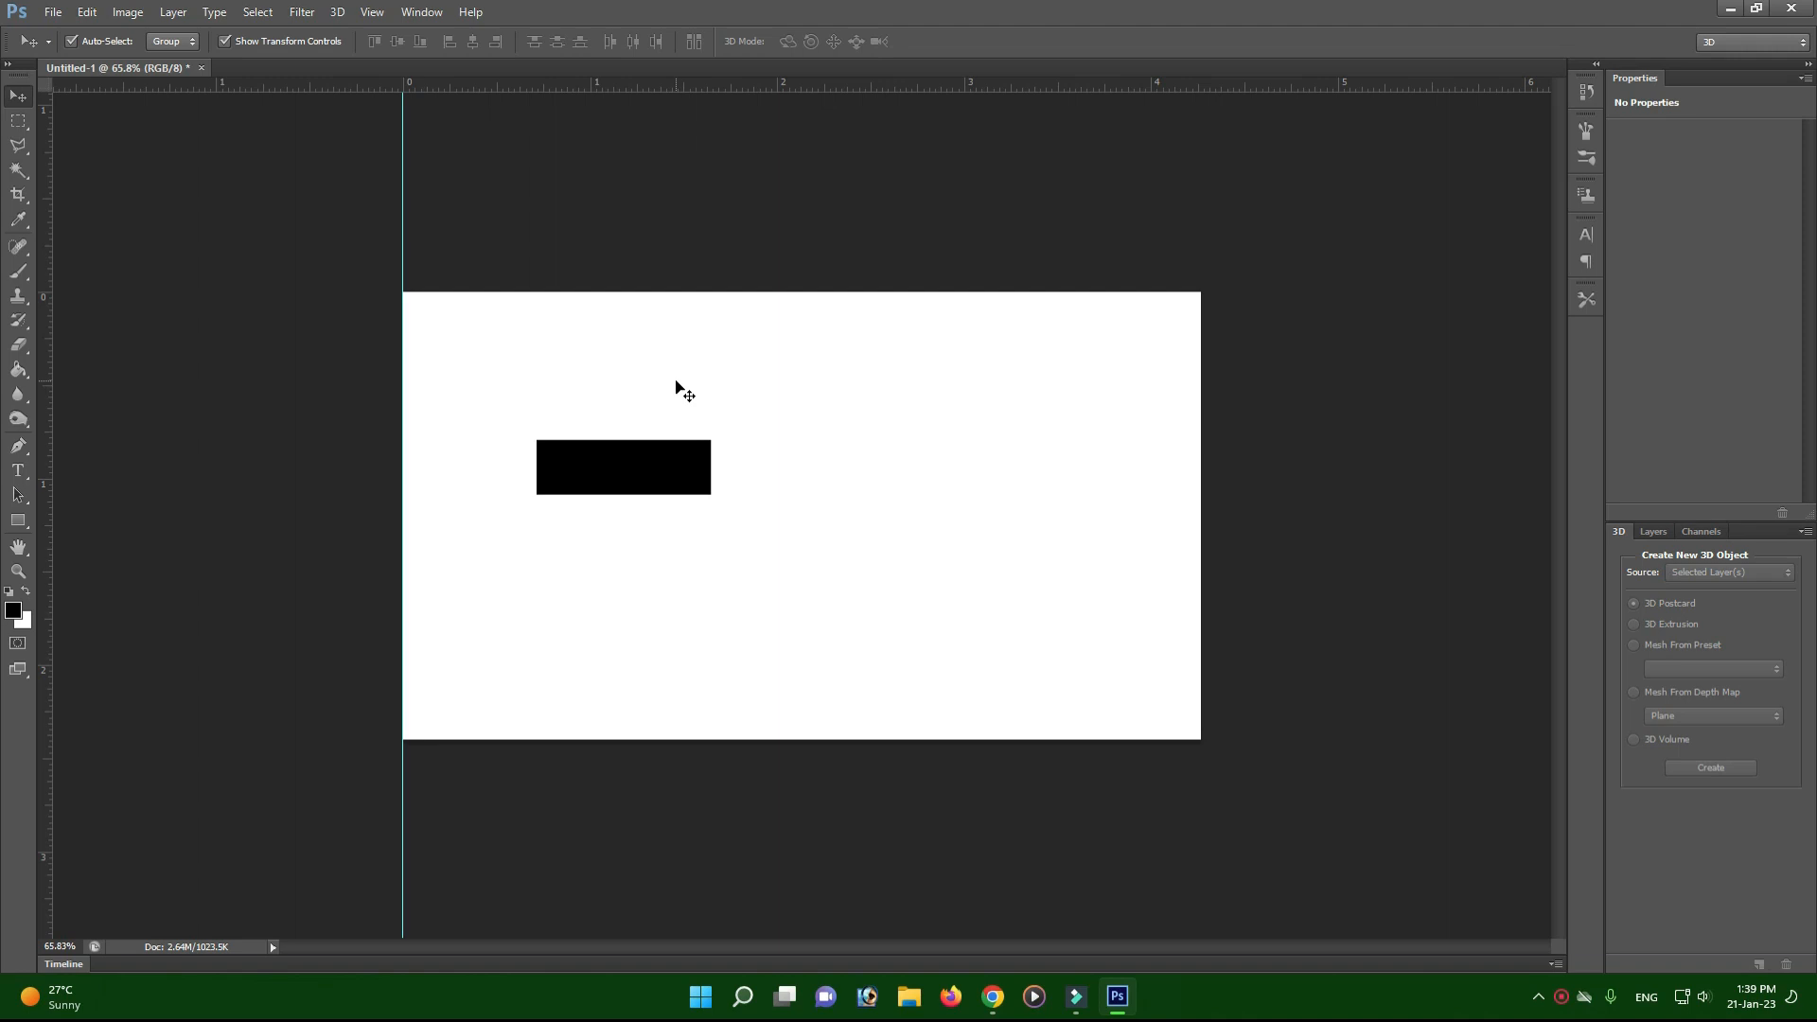
{"action": "left_click", "coordinate": [421, 12]}
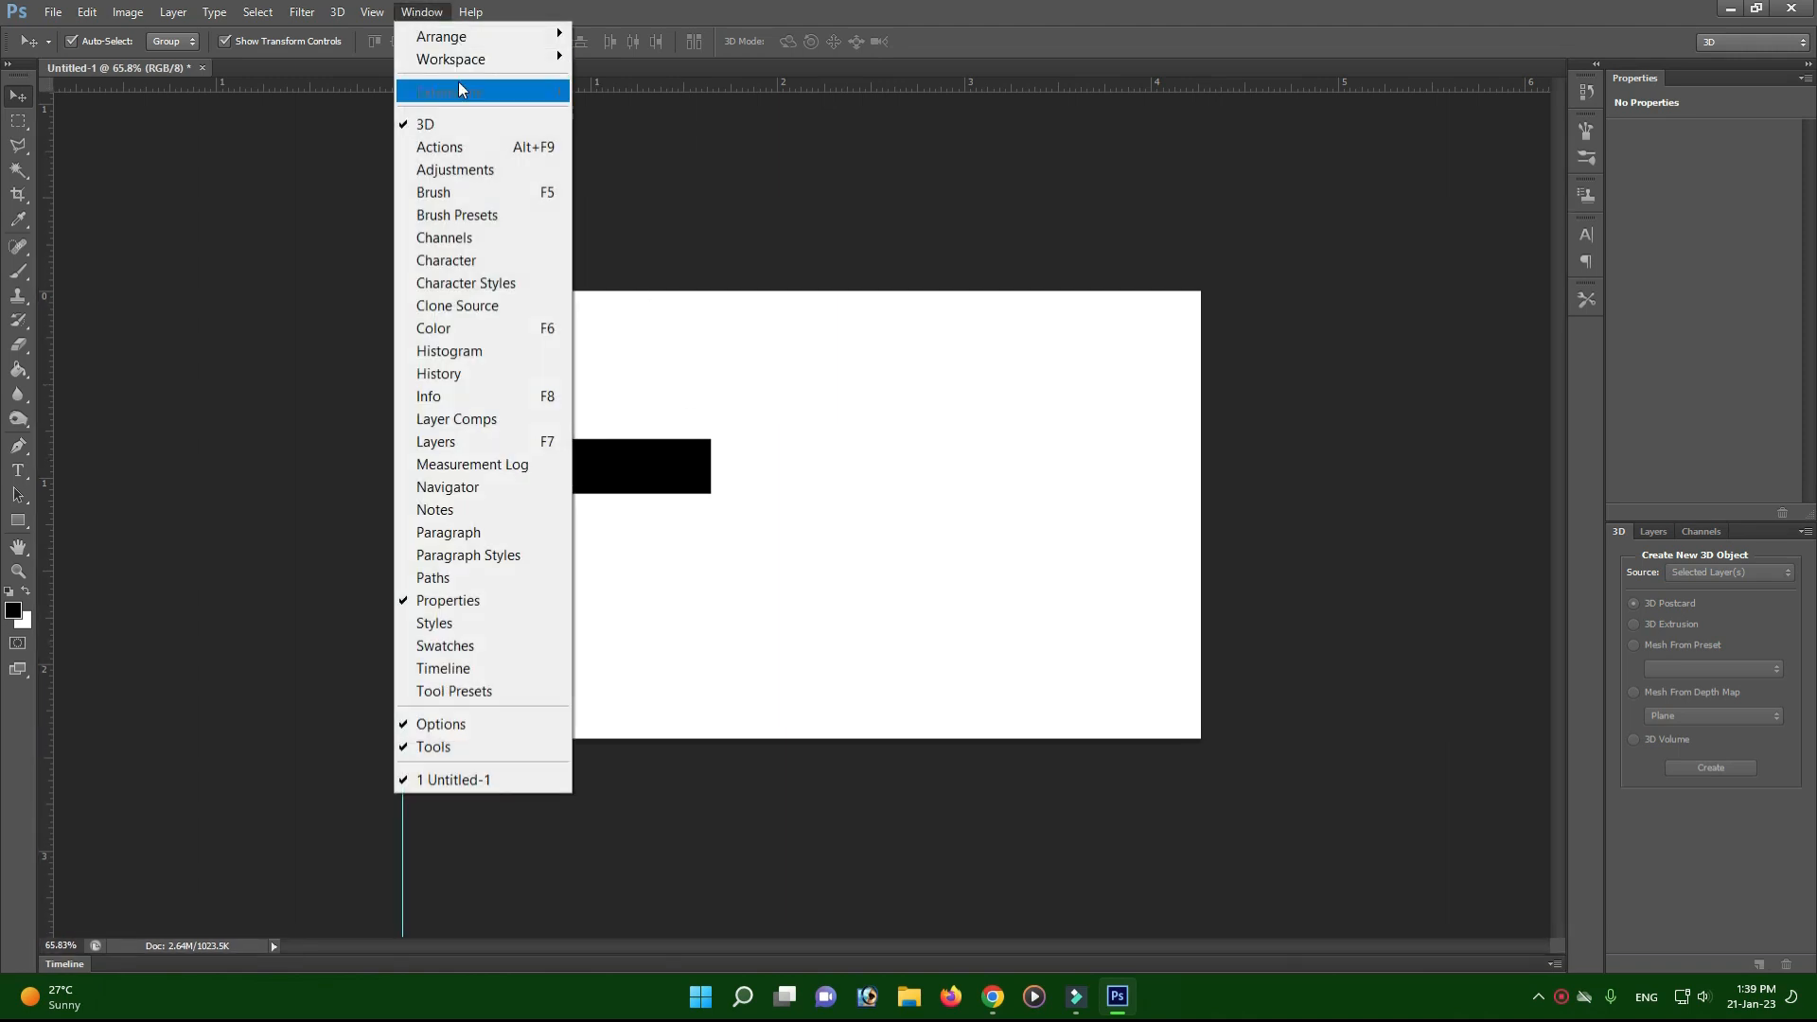
{"action": "mouse_move", "coordinate": [440, 55]}
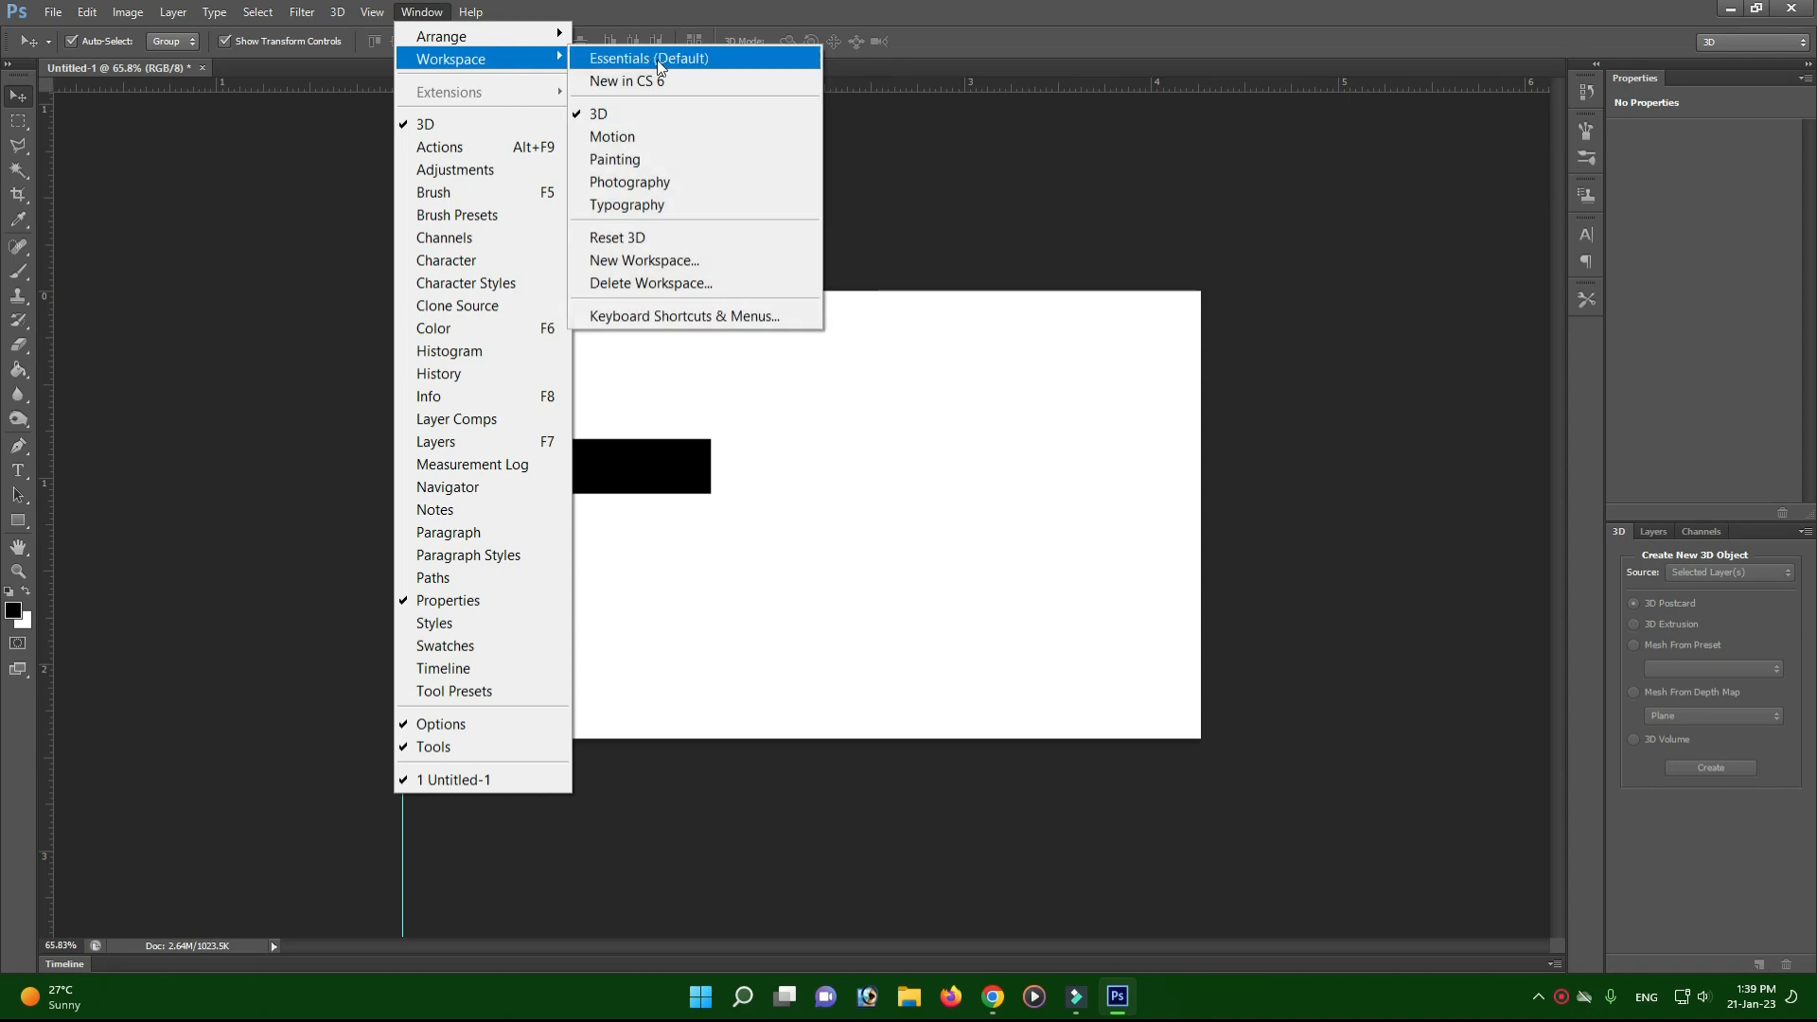
{"action": "left_click", "coordinate": [634, 205]}
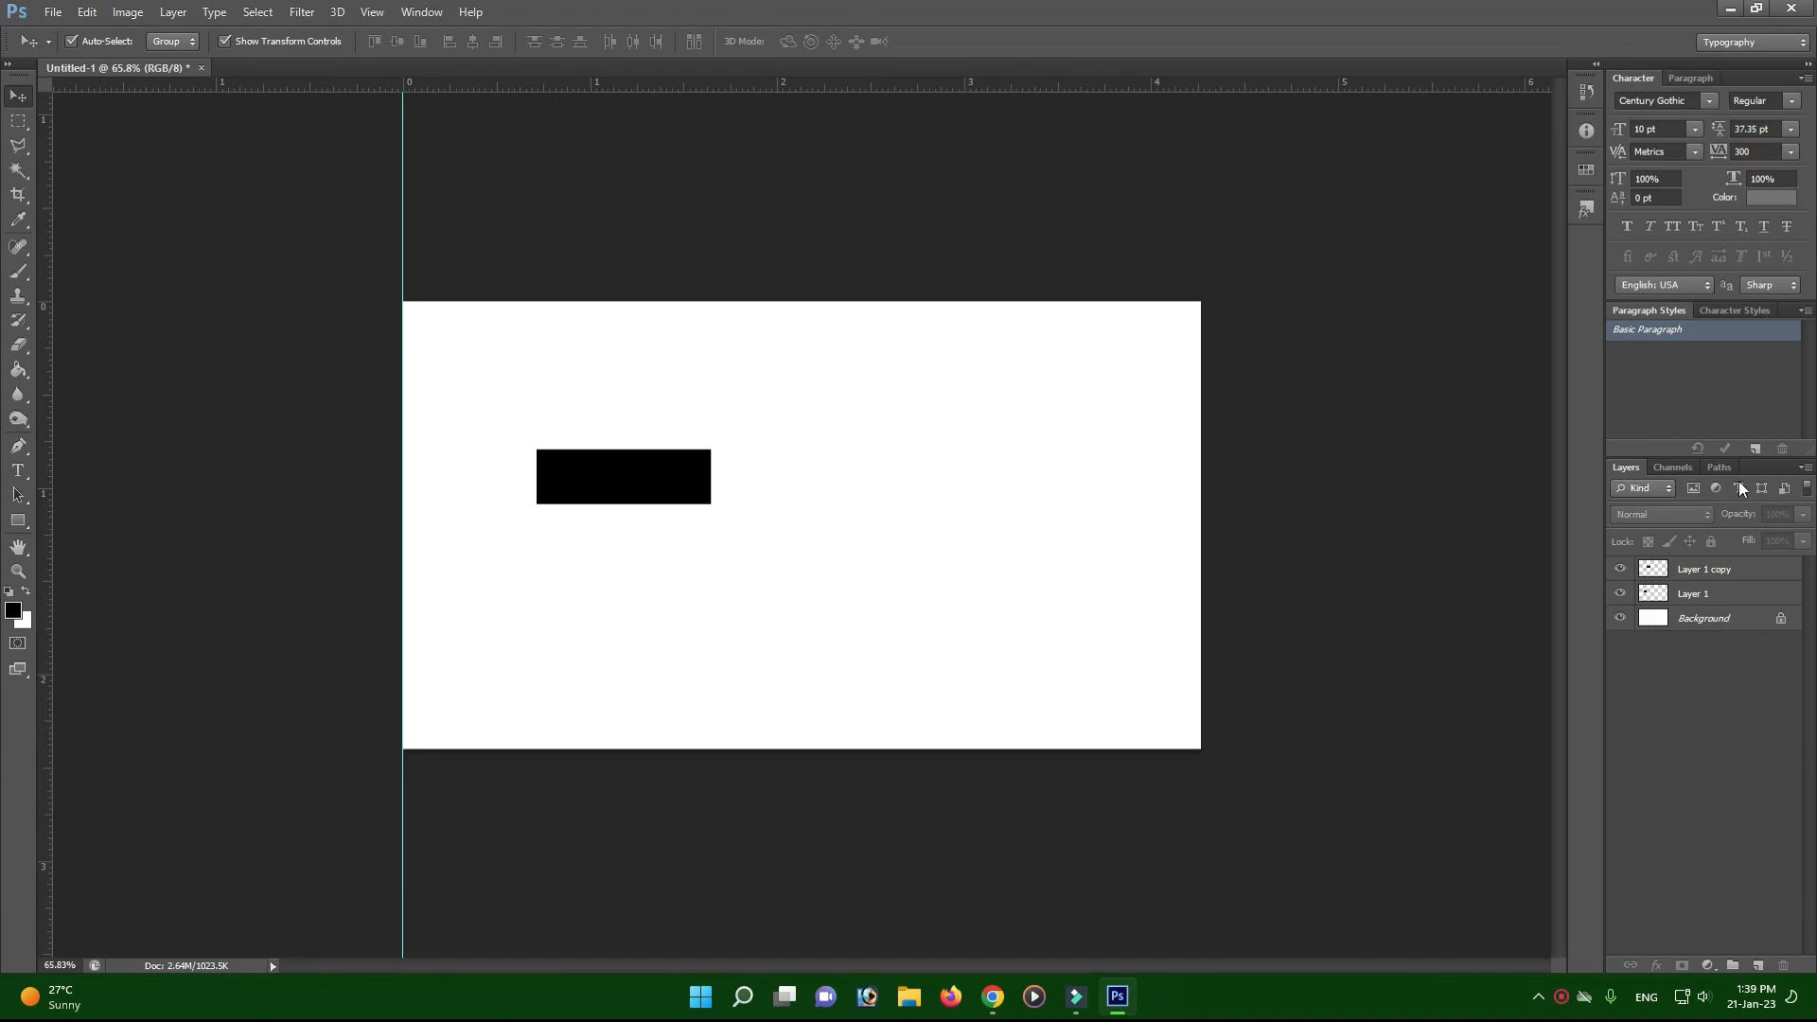
Switch the workspace layout to Photography.
{"action": "left_click", "coordinate": [421, 12]}
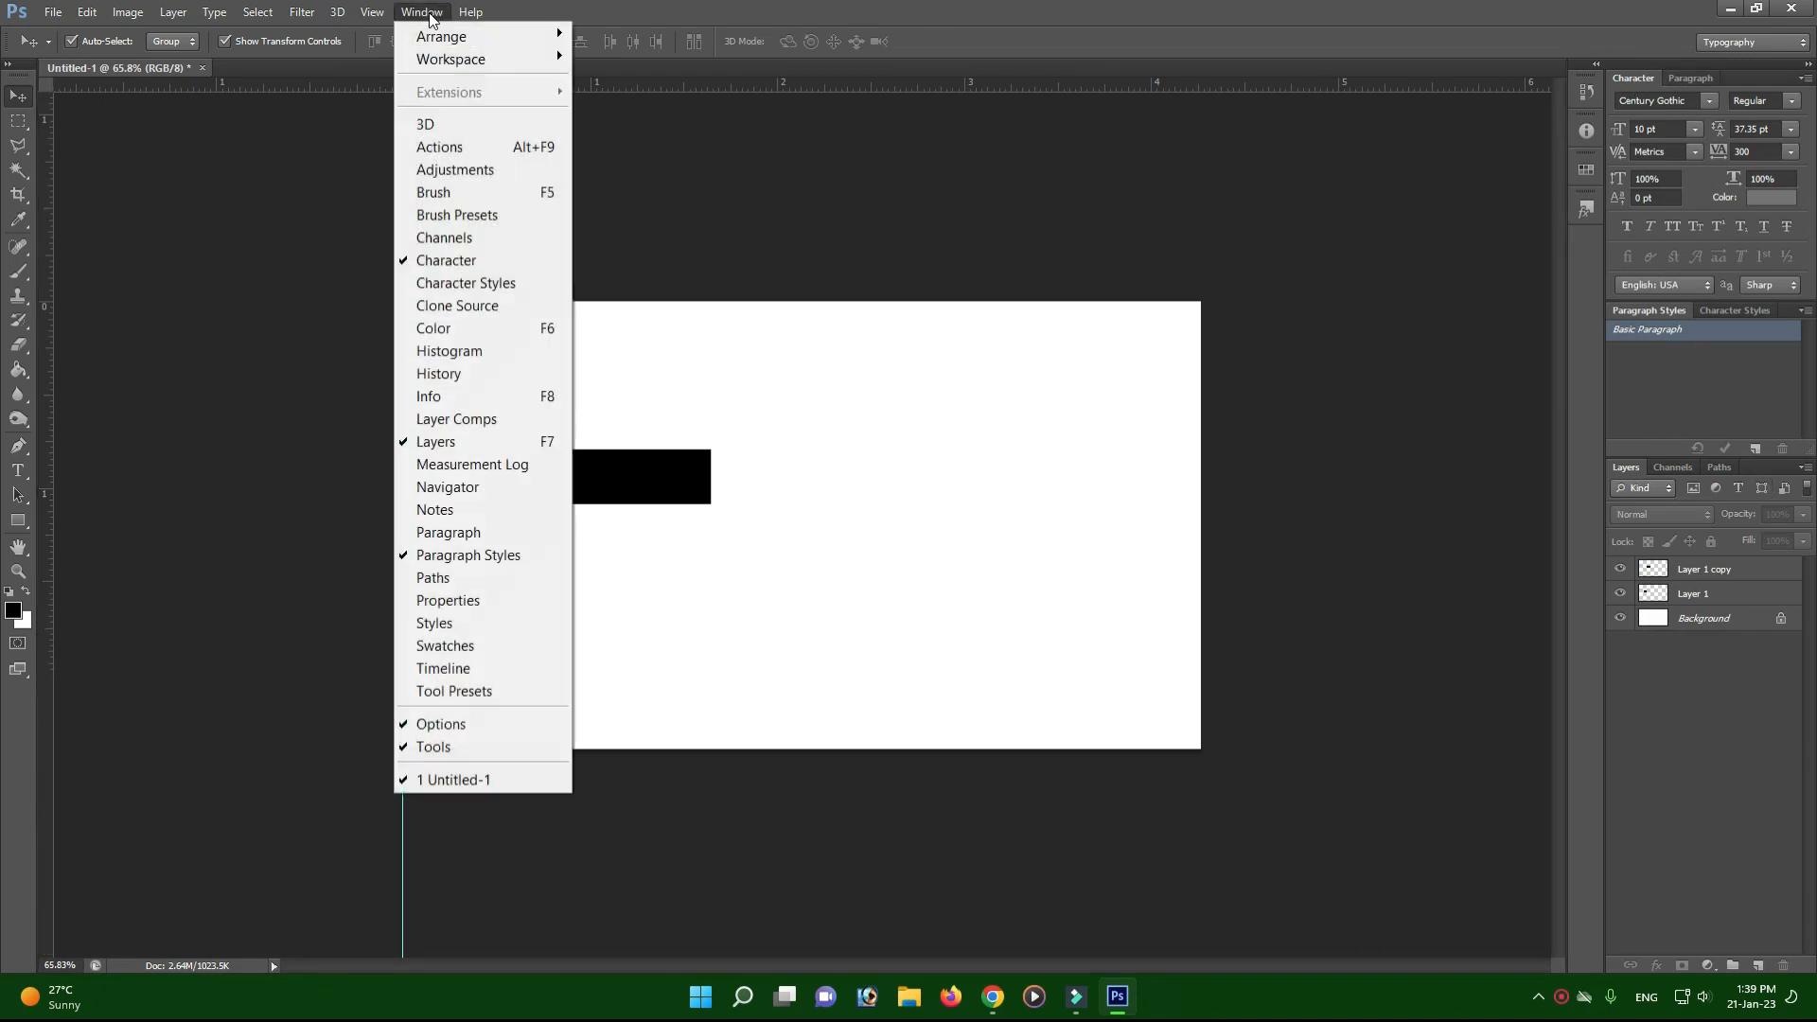
{"action": "mouse_move", "coordinate": [455, 59]}
{"action": "left_click", "coordinate": [634, 180]}
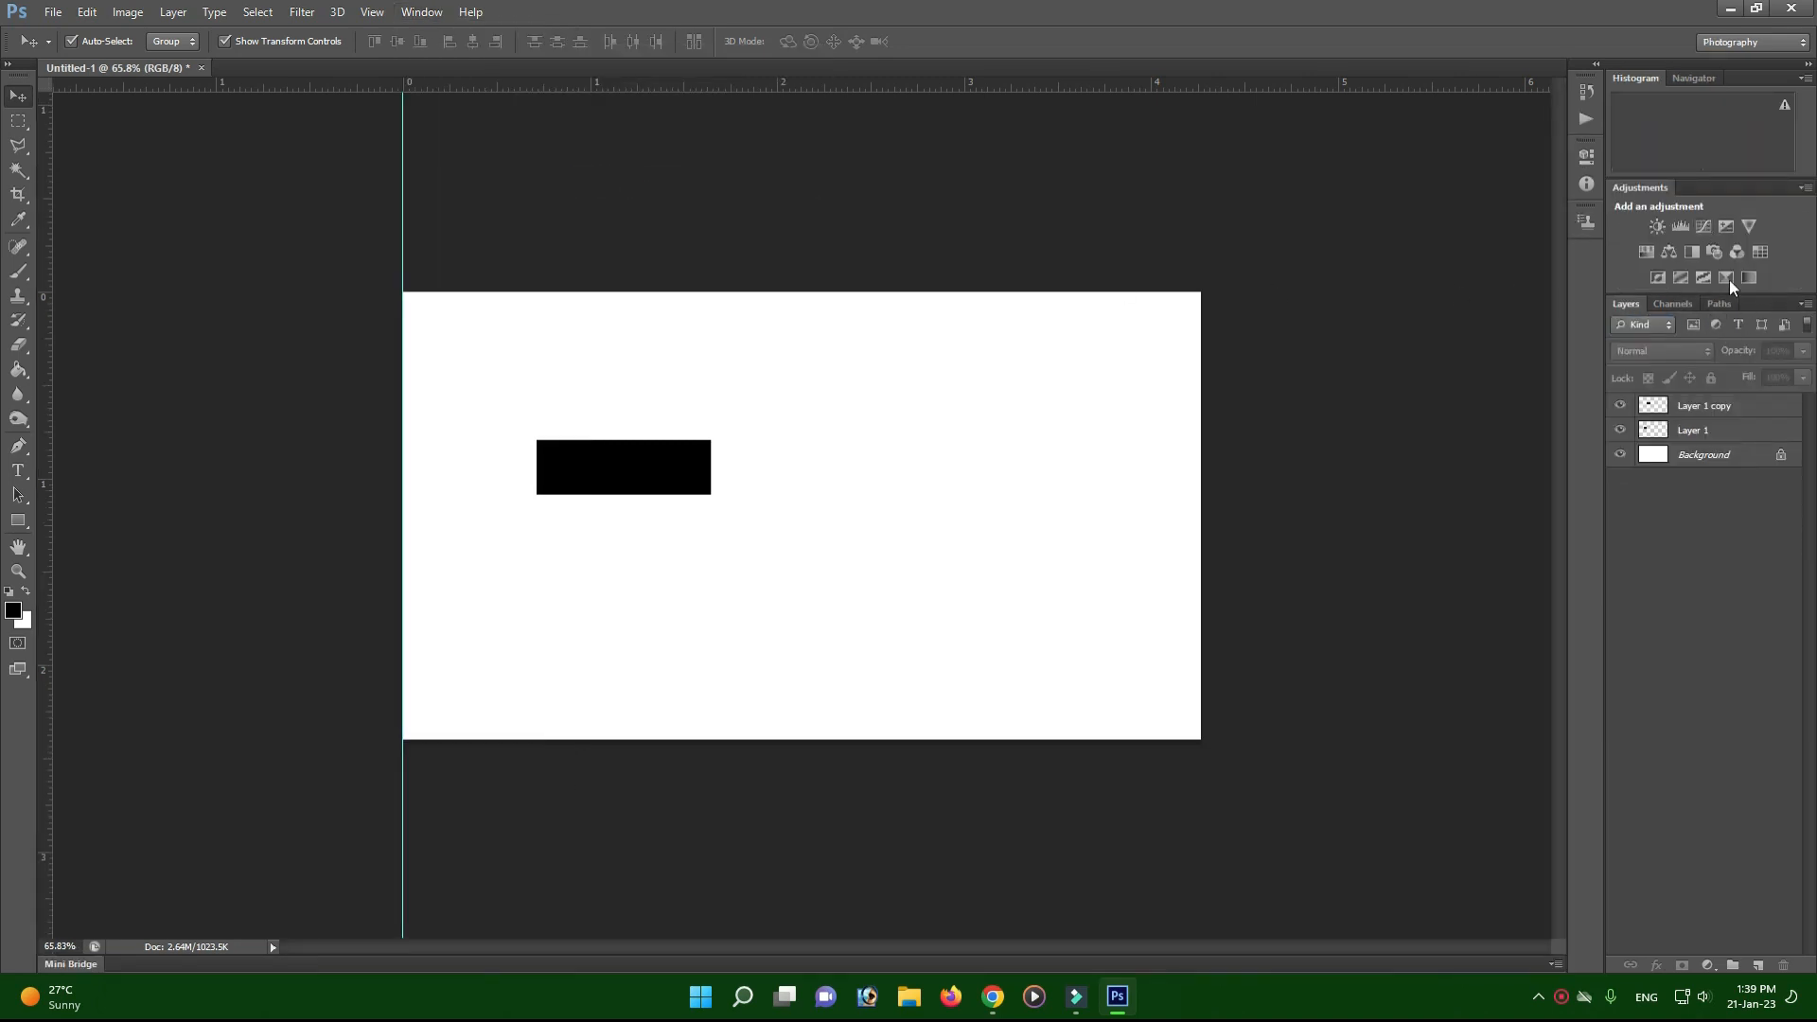
Hide the tool Options bar and show it again.
{"action": "left_click", "coordinate": [422, 12]}
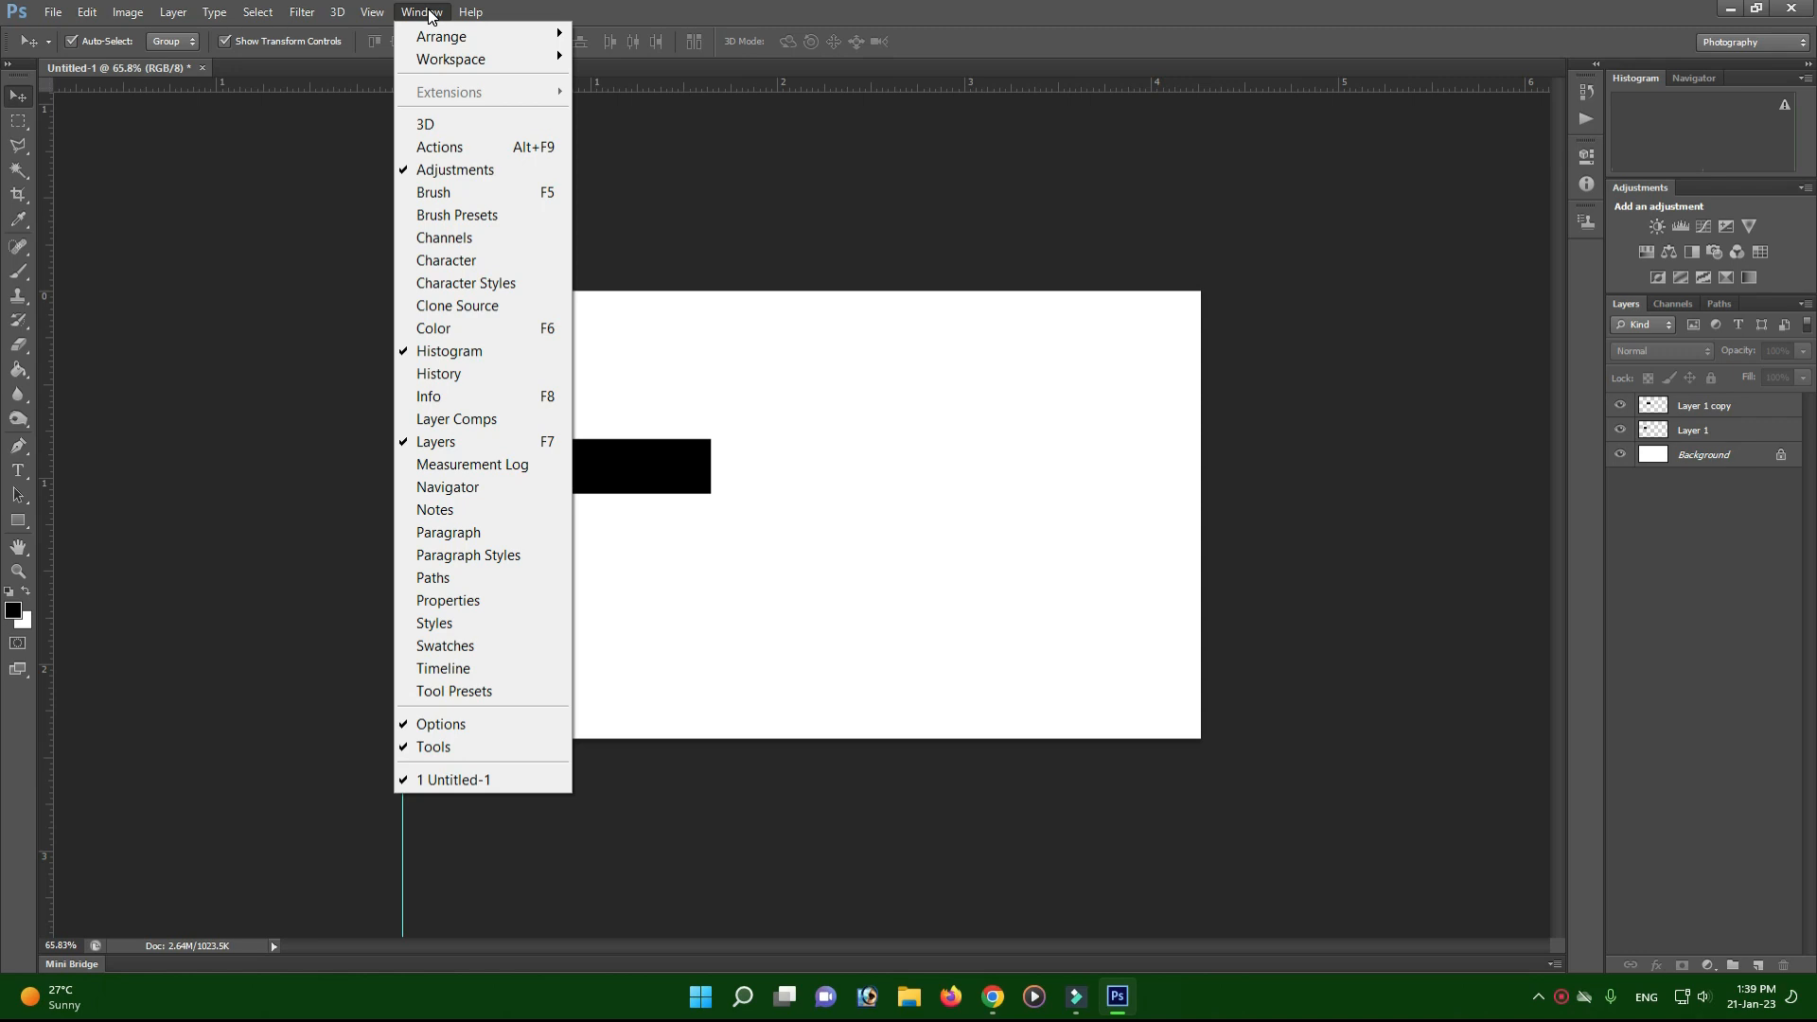
{"action": "mouse_move", "coordinate": [454, 58]}
{"action": "left_click", "coordinate": [441, 725]}
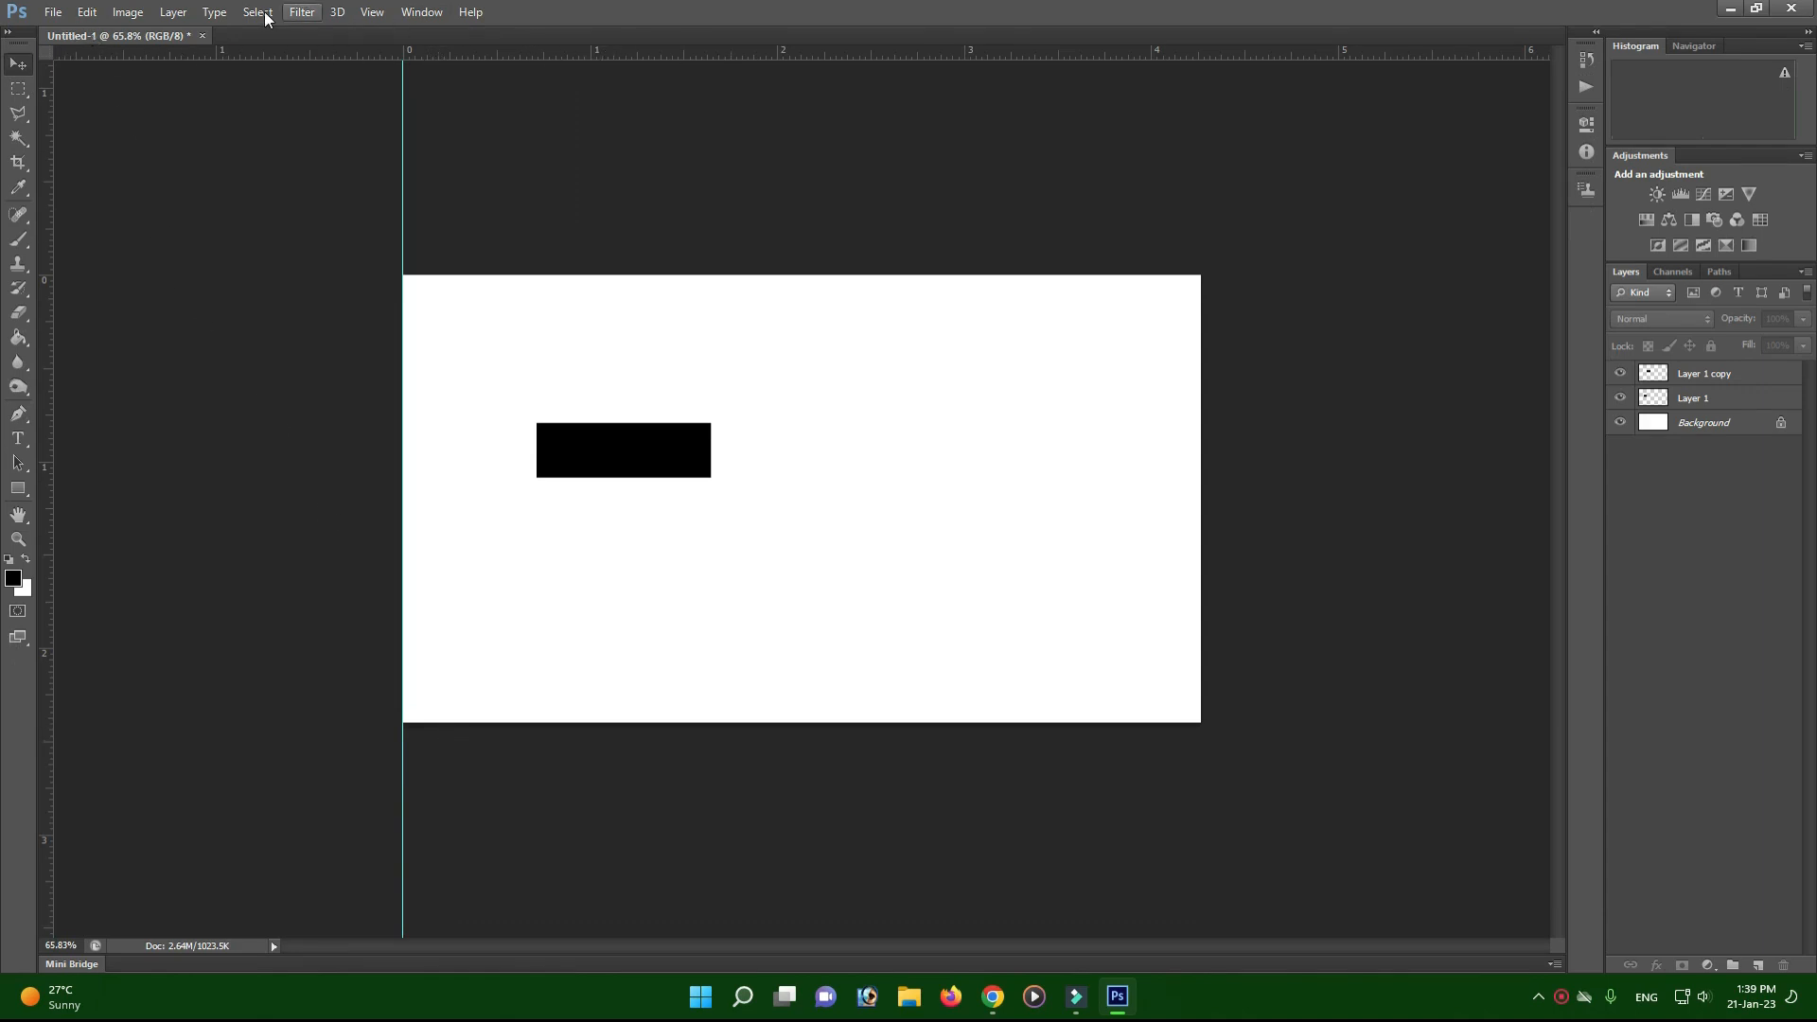
{"action": "left_click", "coordinate": [421, 11]}
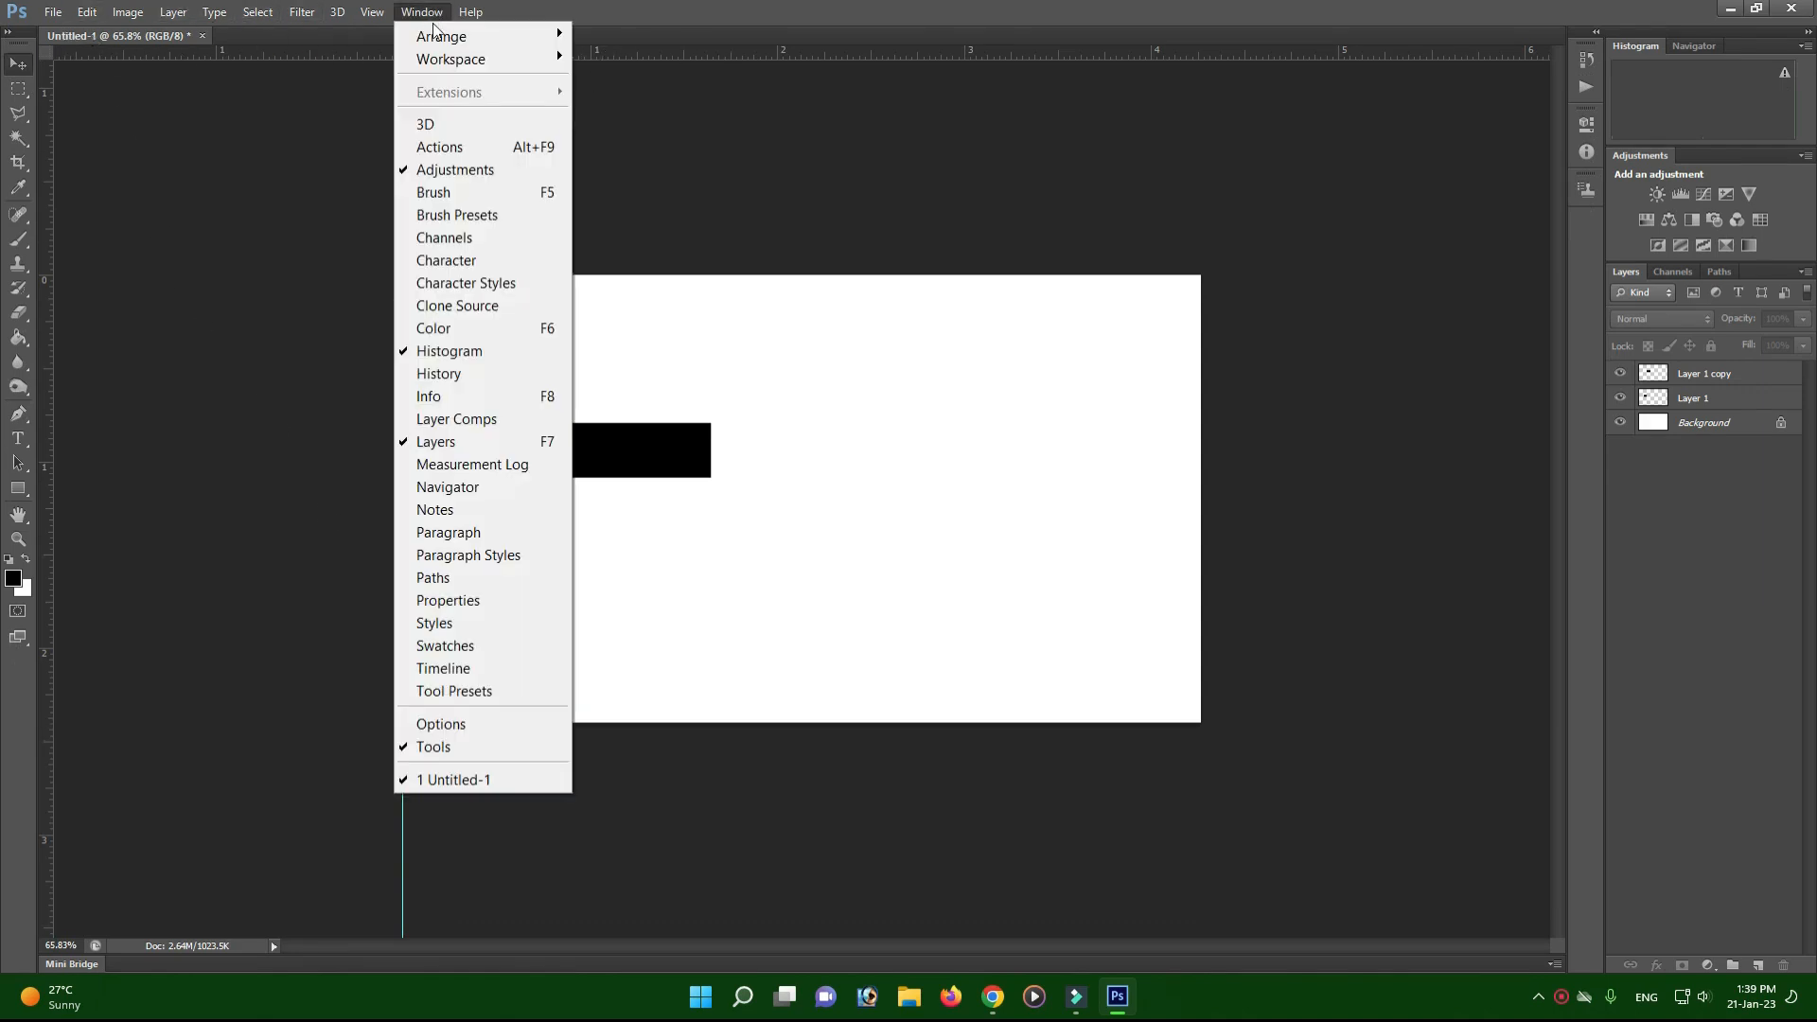
{"action": "left_click", "coordinate": [435, 725]}
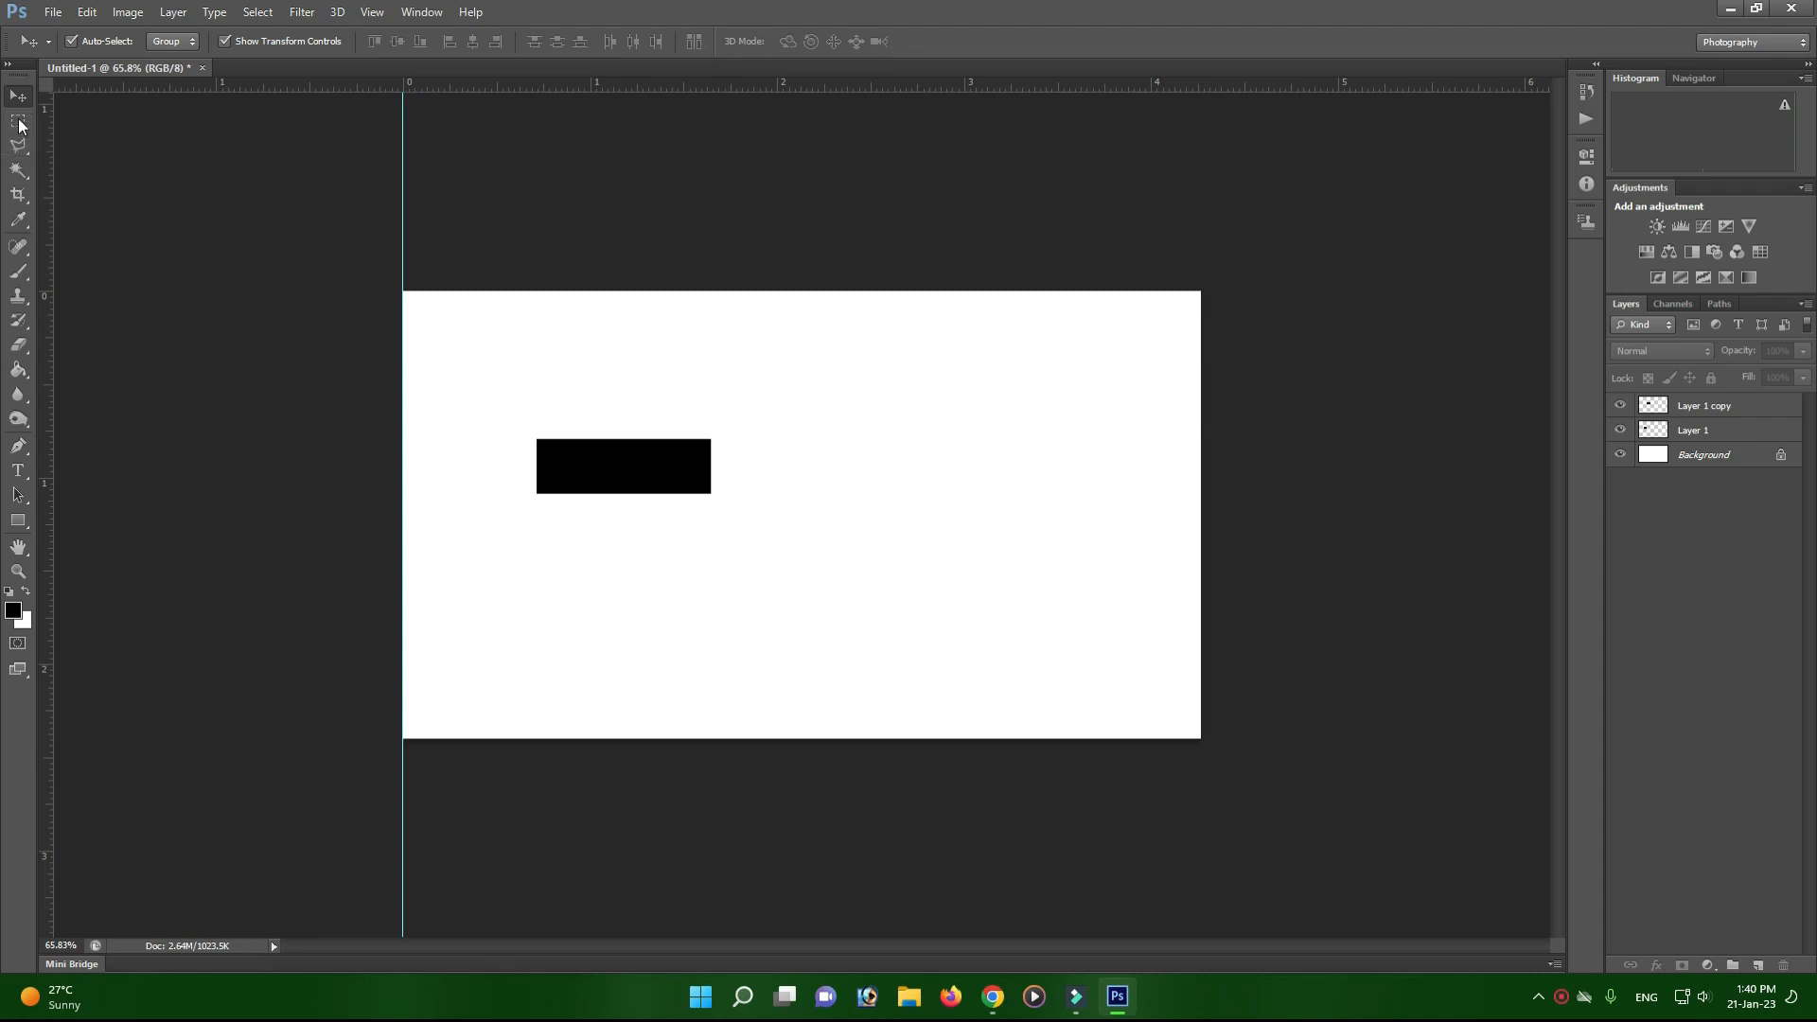
Compare the options offered for the Crop and Paint Bucket tools, including the Paint Bucket's blending modes.
{"action": "left_click", "coordinate": [18, 196]}
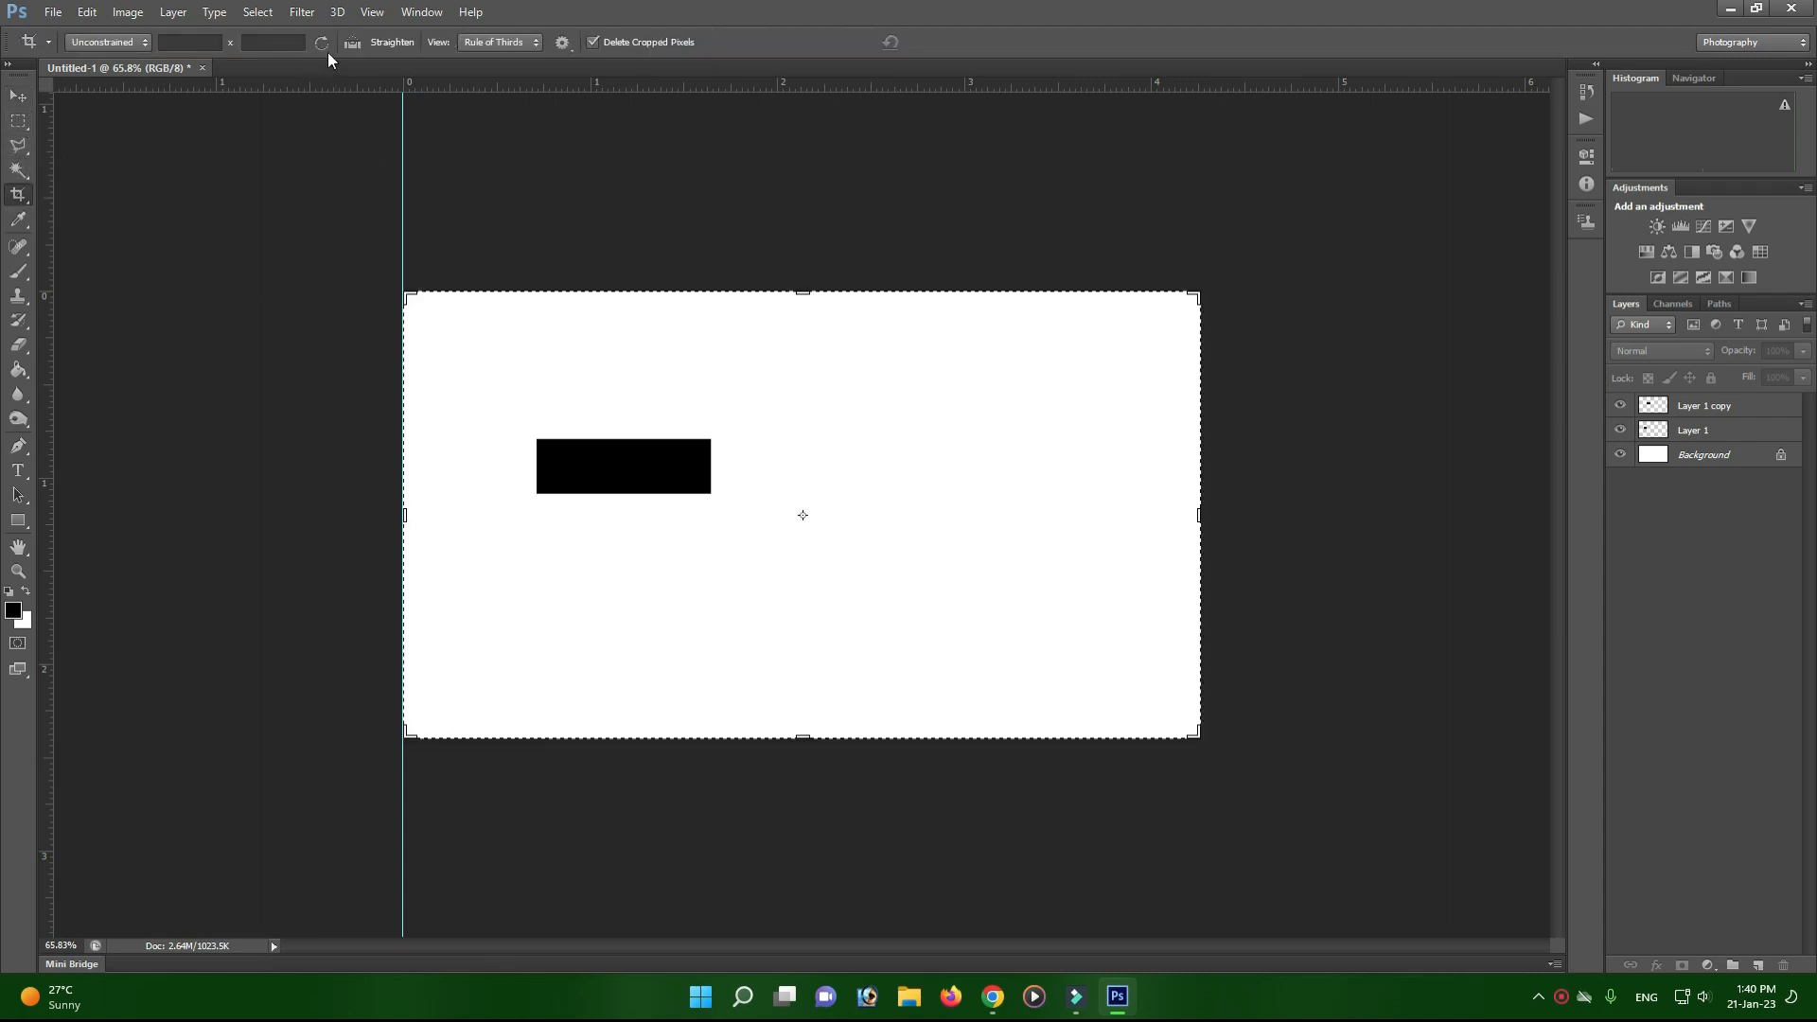
{"action": "left_click", "coordinate": [19, 370]}
{"action": "left_click", "coordinate": [251, 42]}
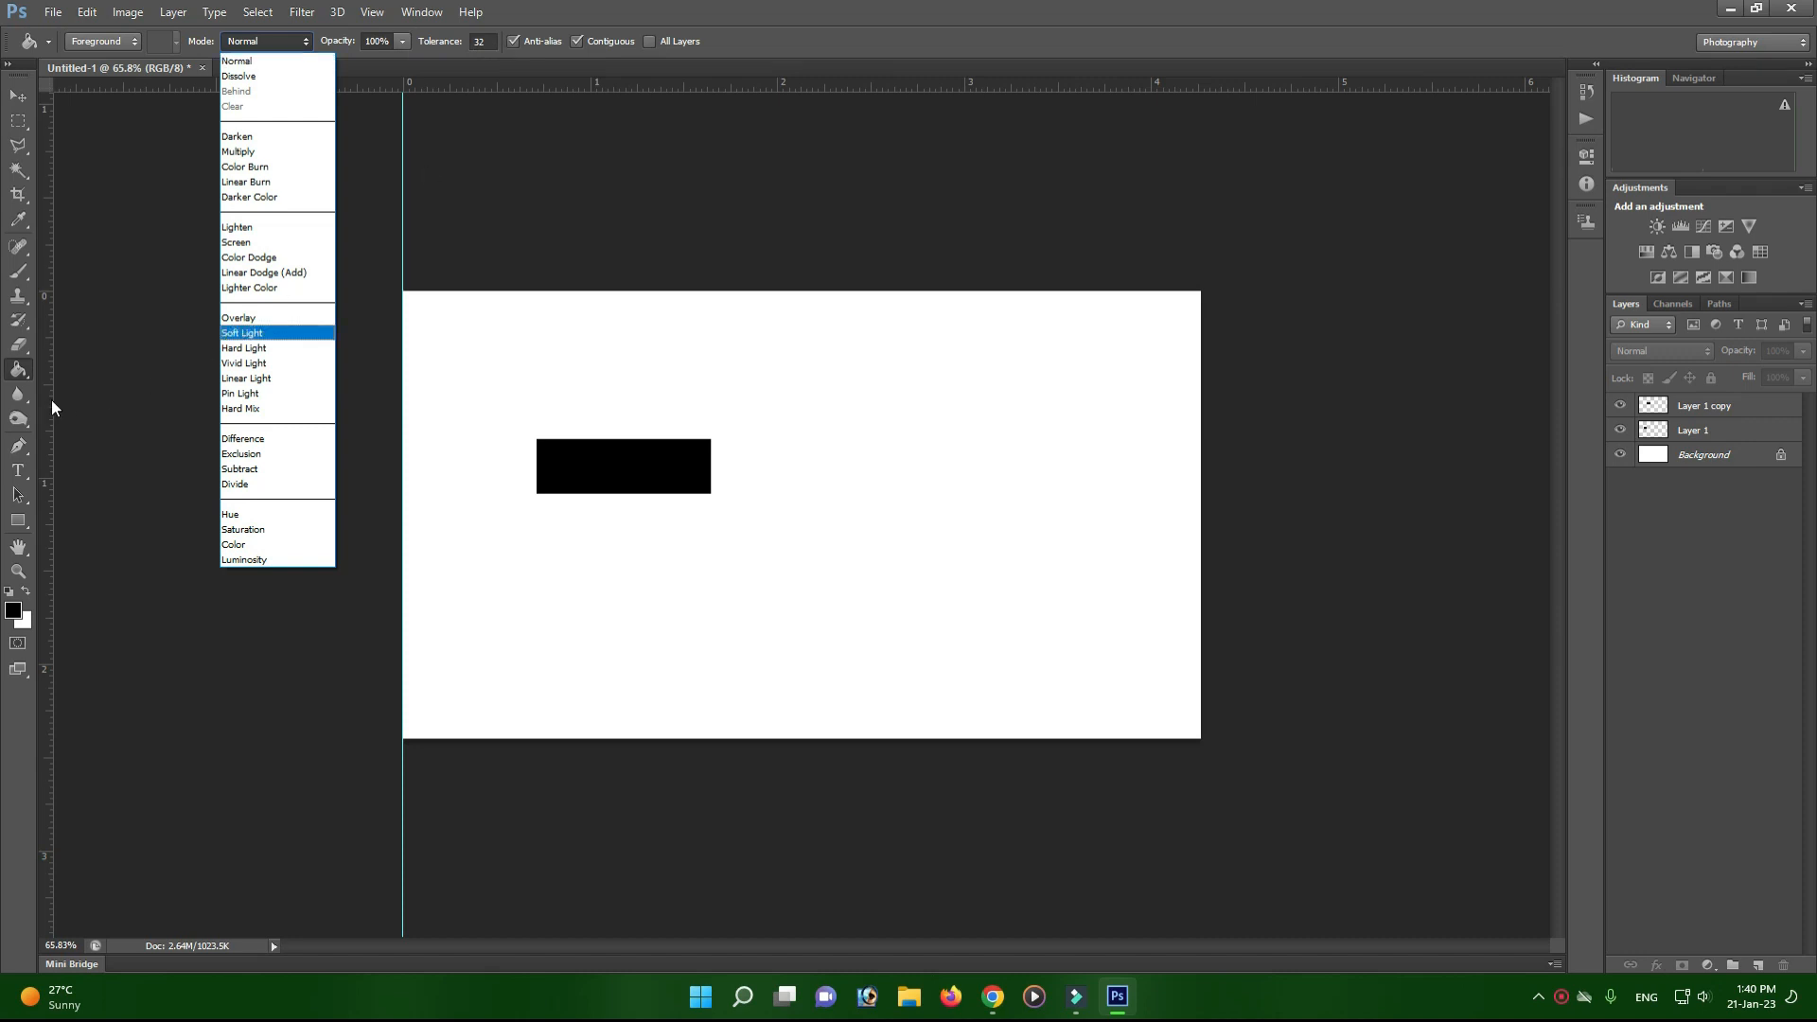
{"action": "left_click", "coordinate": [23, 369]}
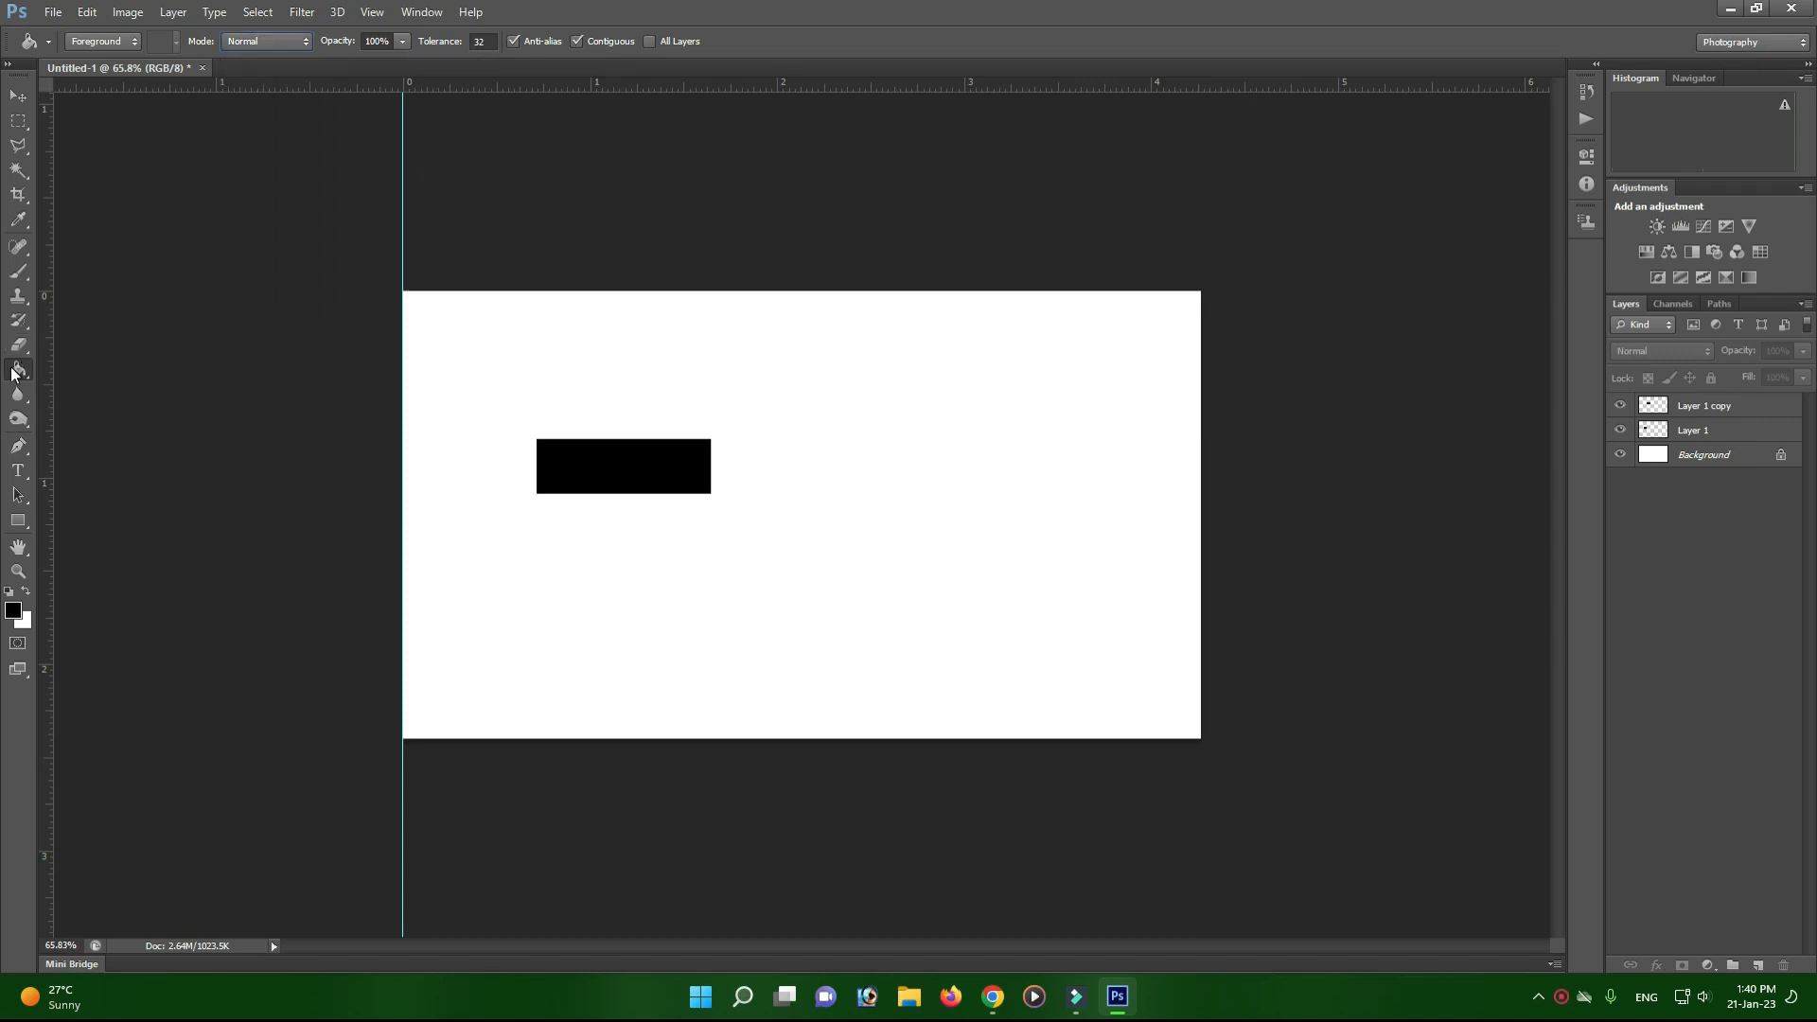
Switch to the Gradient tool, view its gradient presets, and try the tool on the canvas above the black rectangle.
{"action": "right_click", "coordinate": [14, 373]}
{"action": "left_click", "coordinate": [104, 367]}
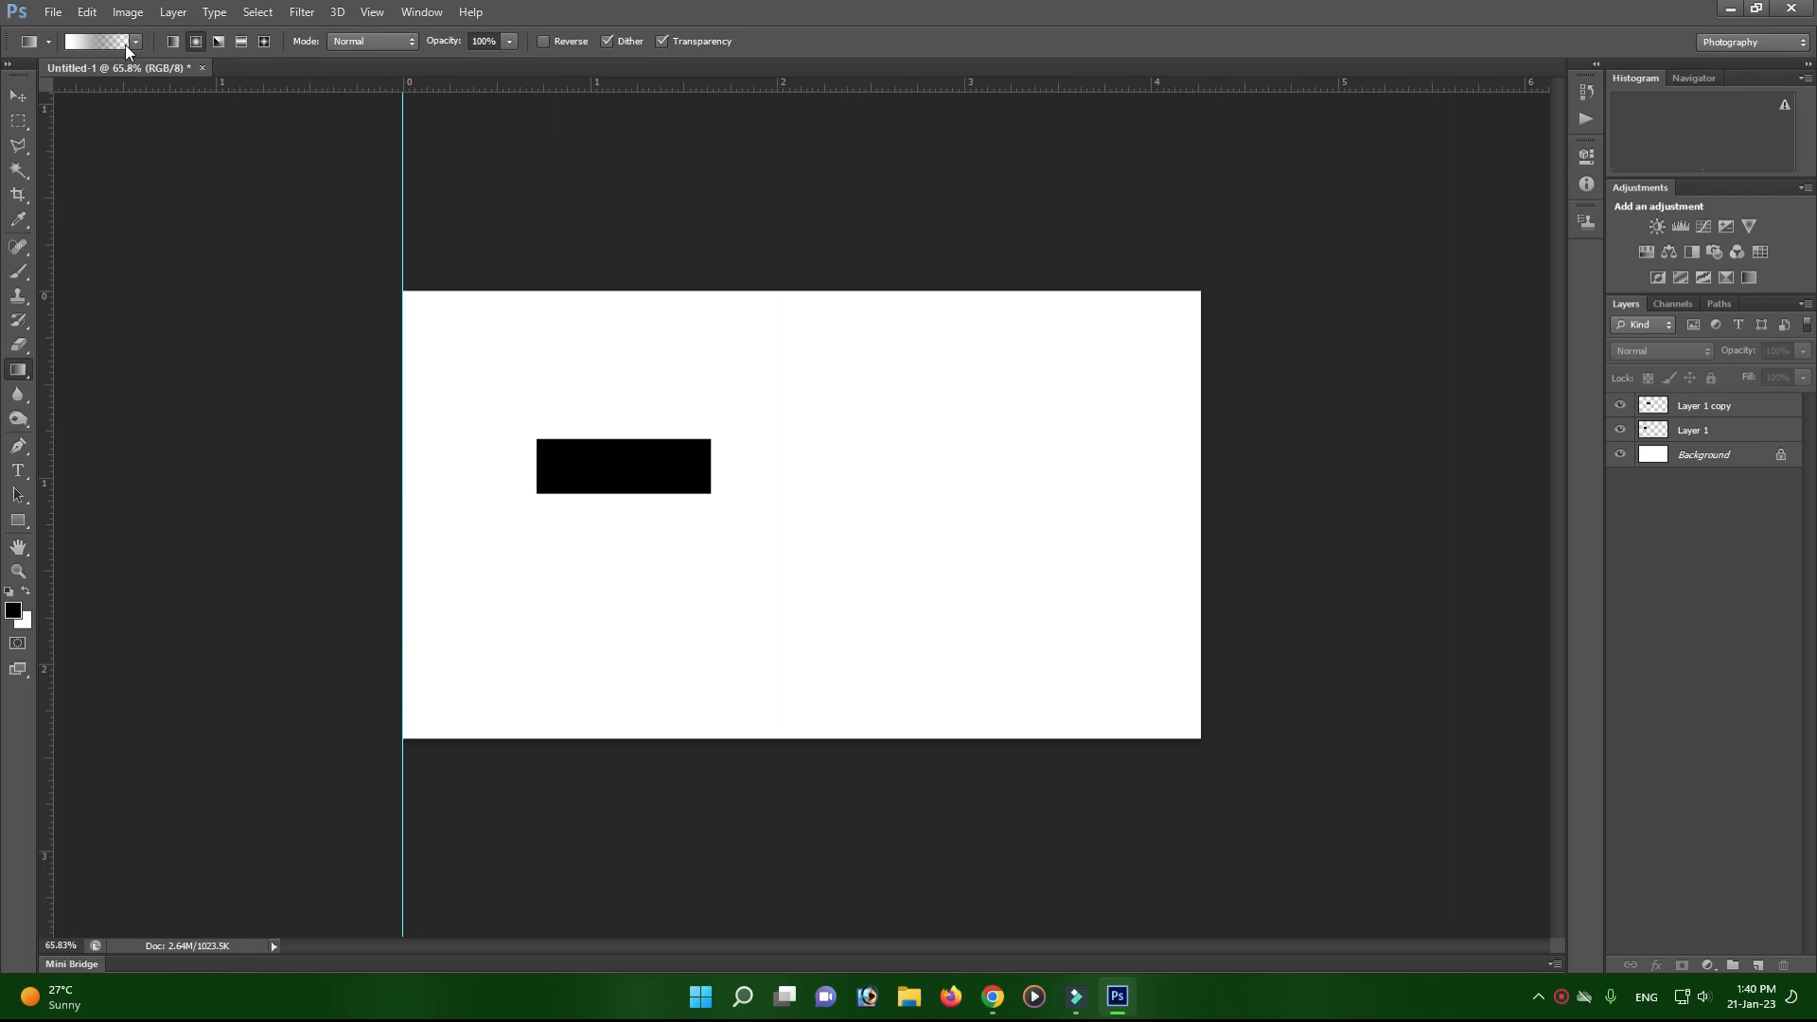
{"action": "left_click", "coordinate": [135, 41]}
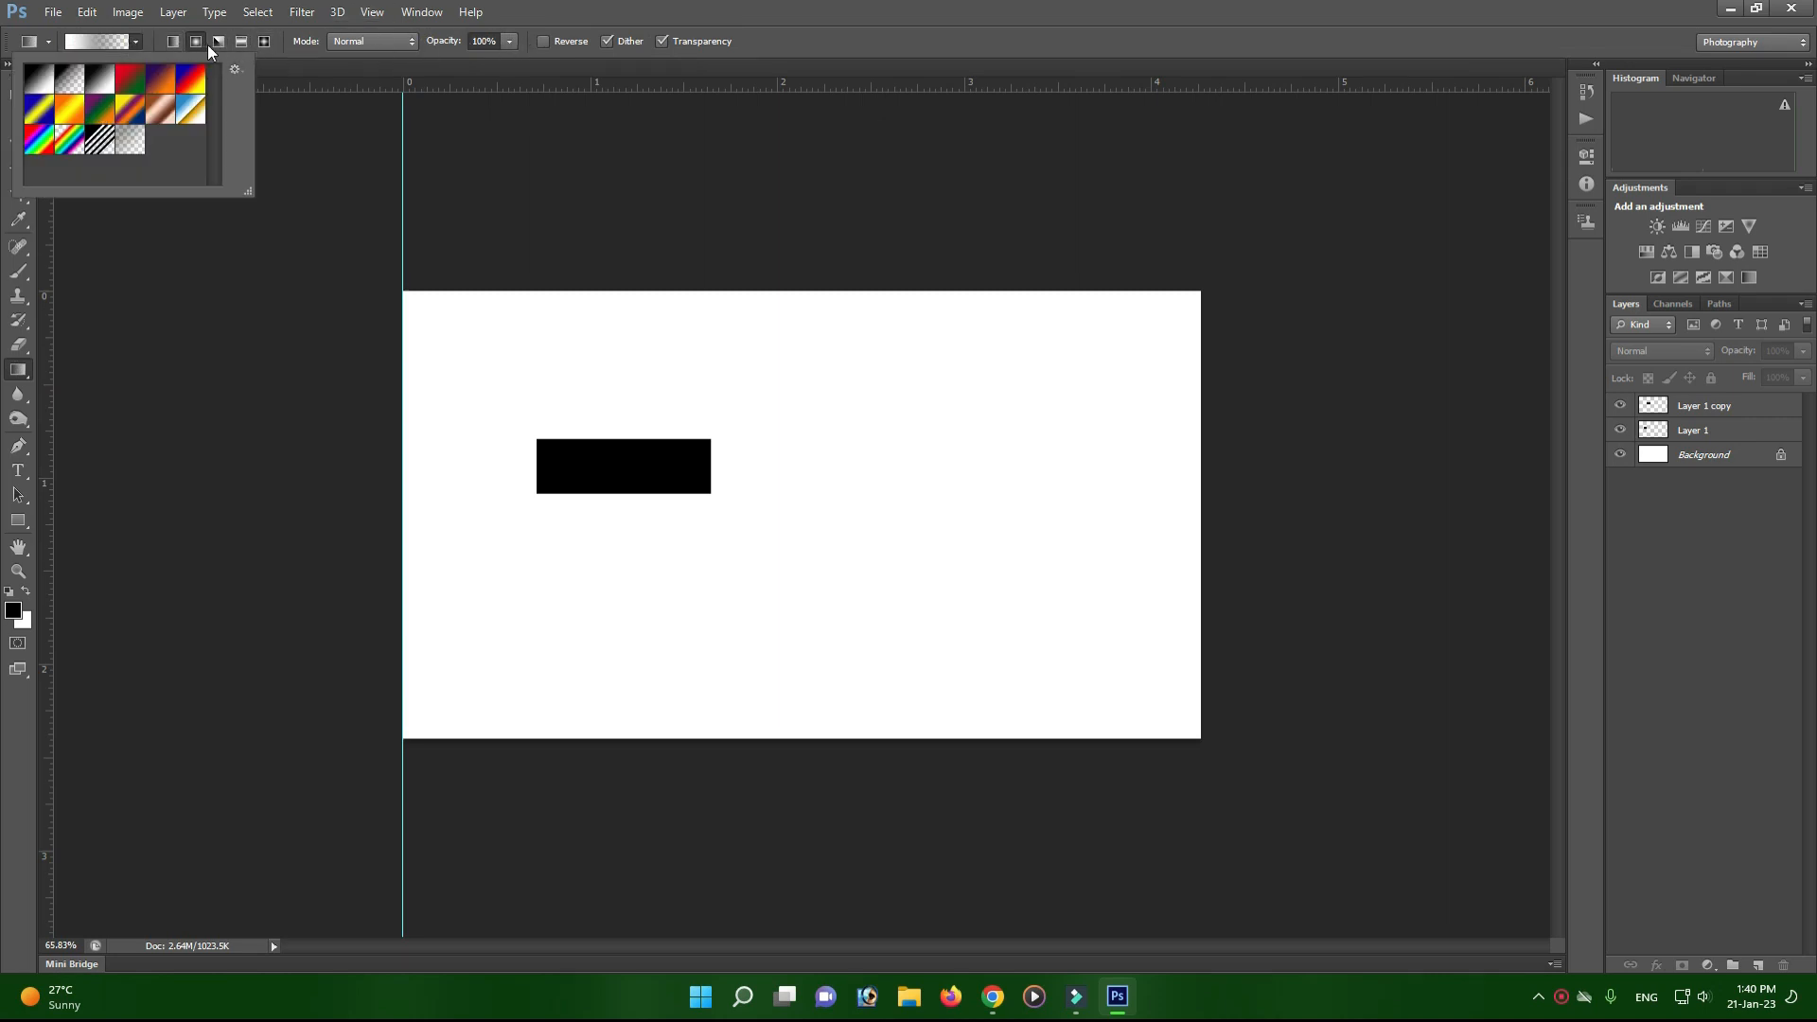
{"action": "left_click", "coordinate": [611, 402]}
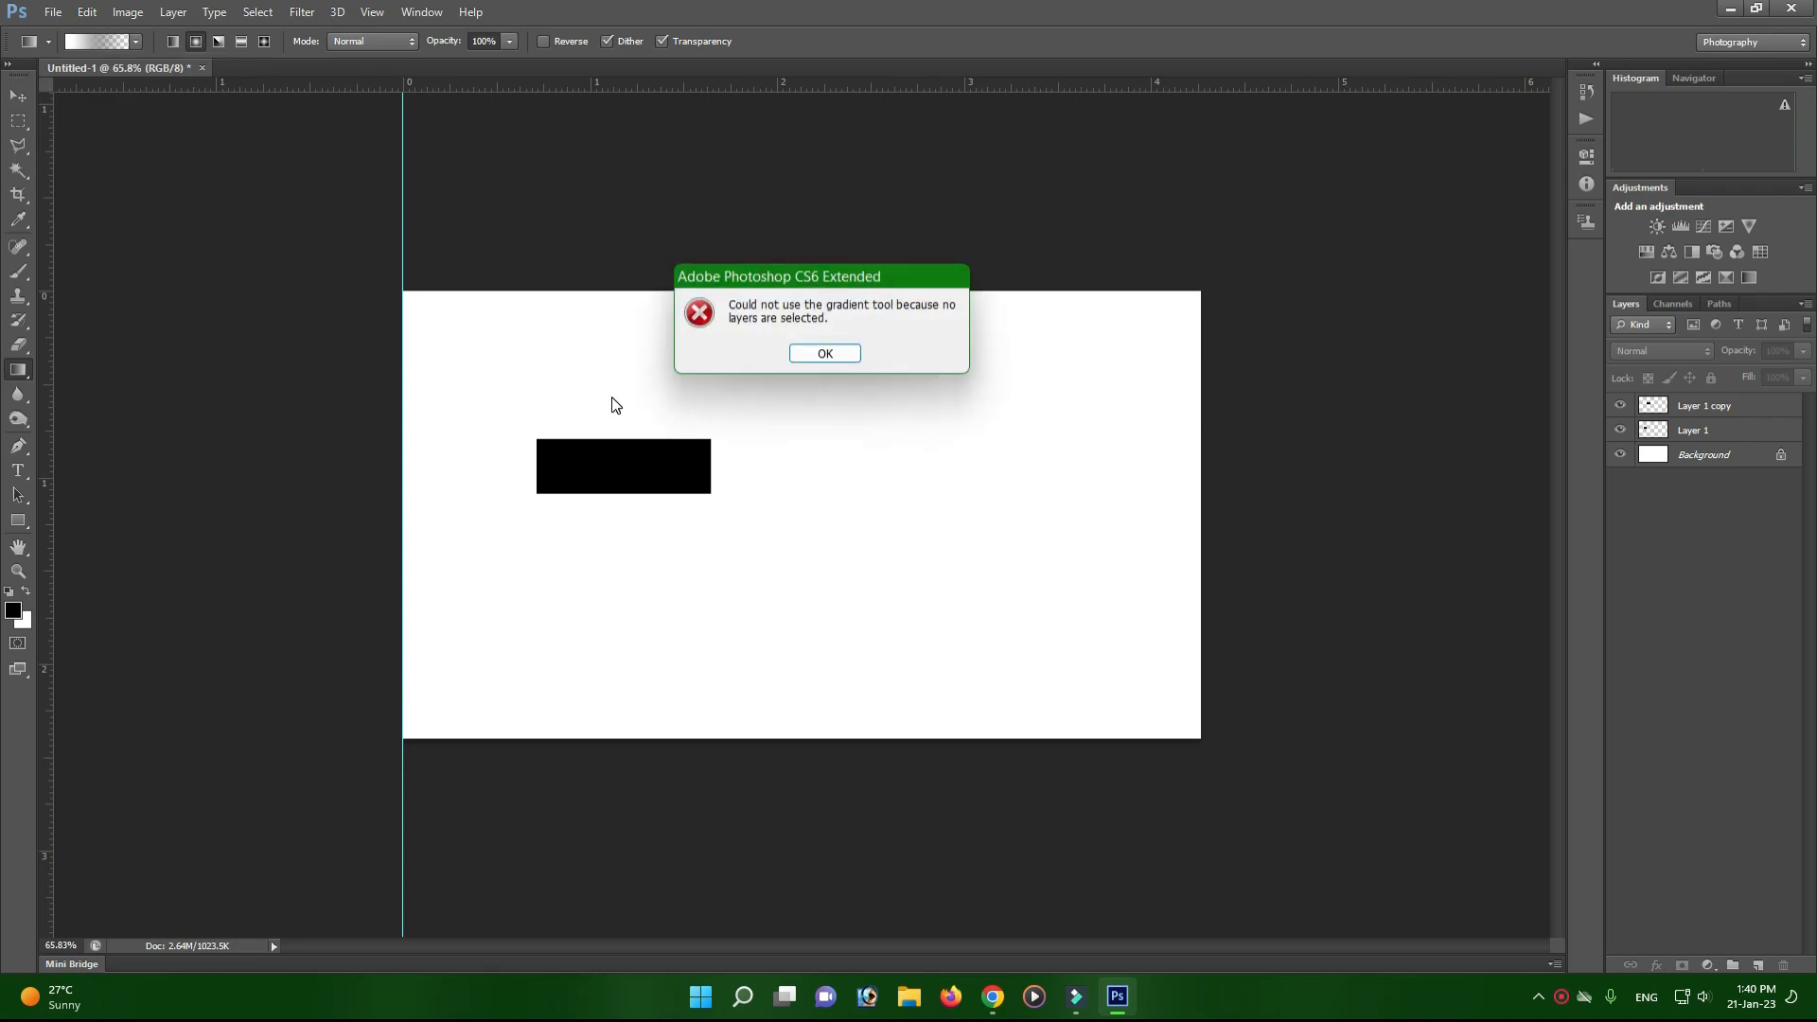
{"action": "left_click", "coordinate": [825, 354]}
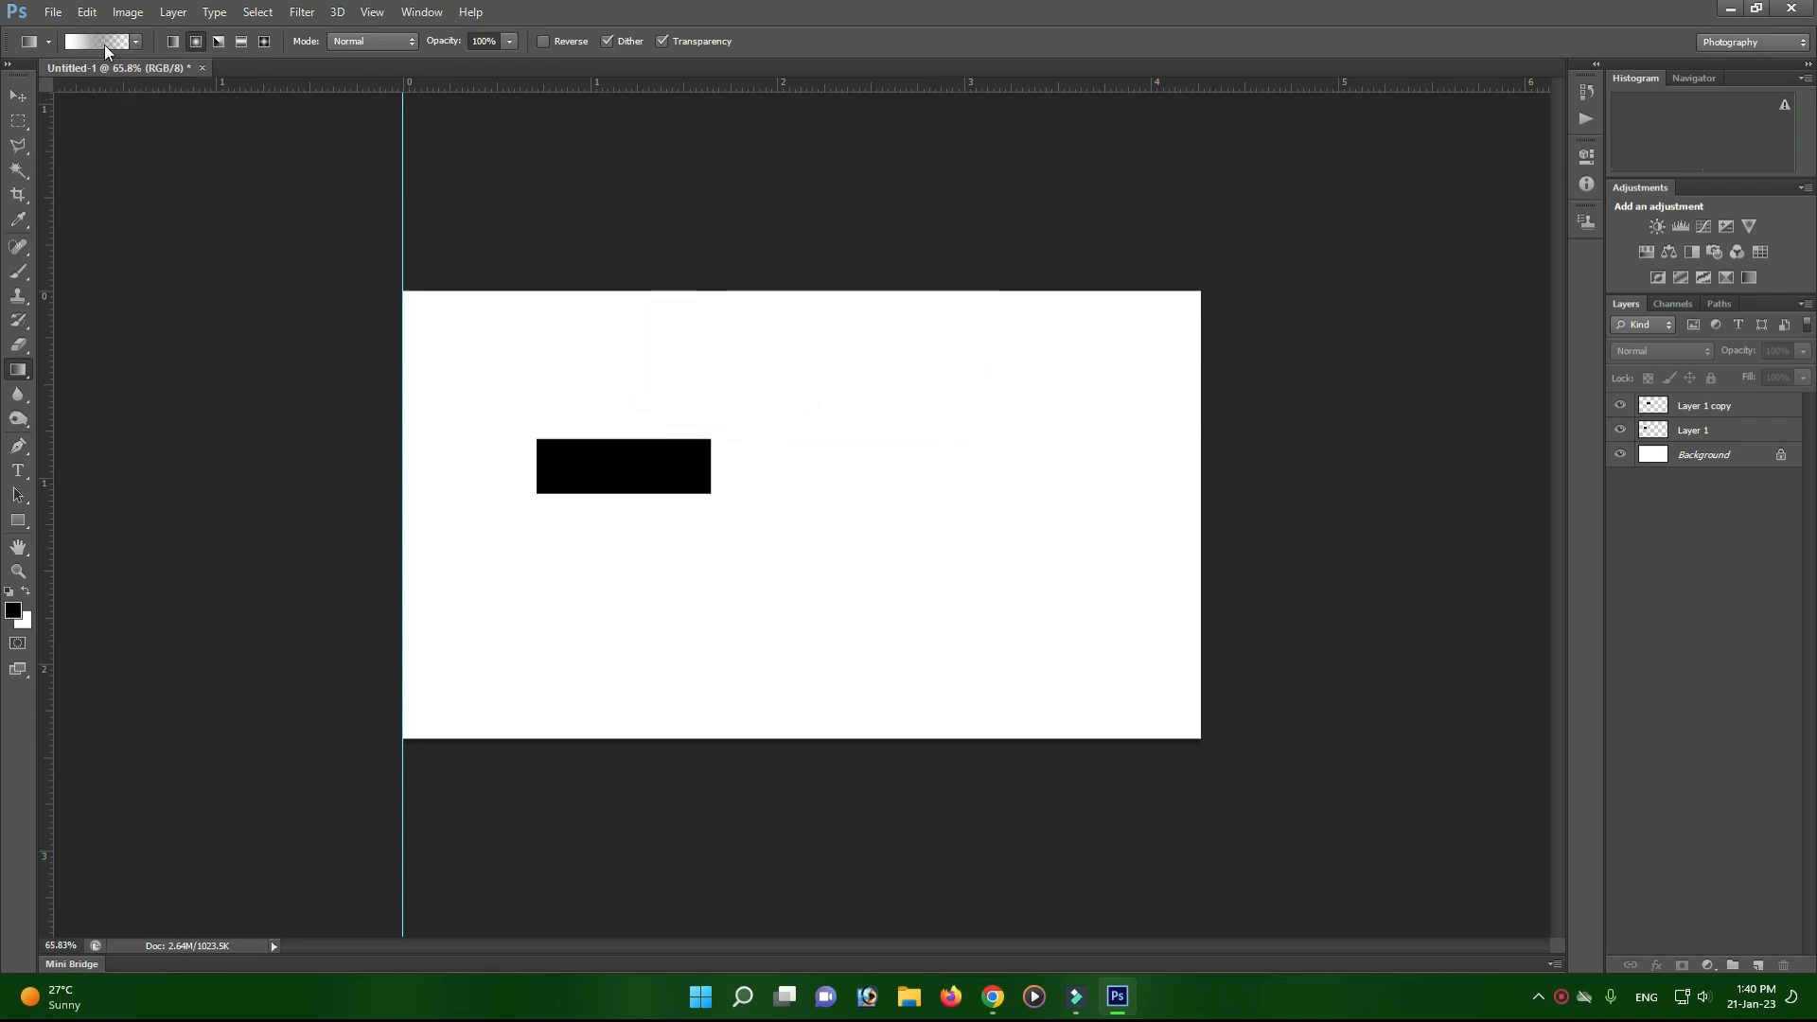